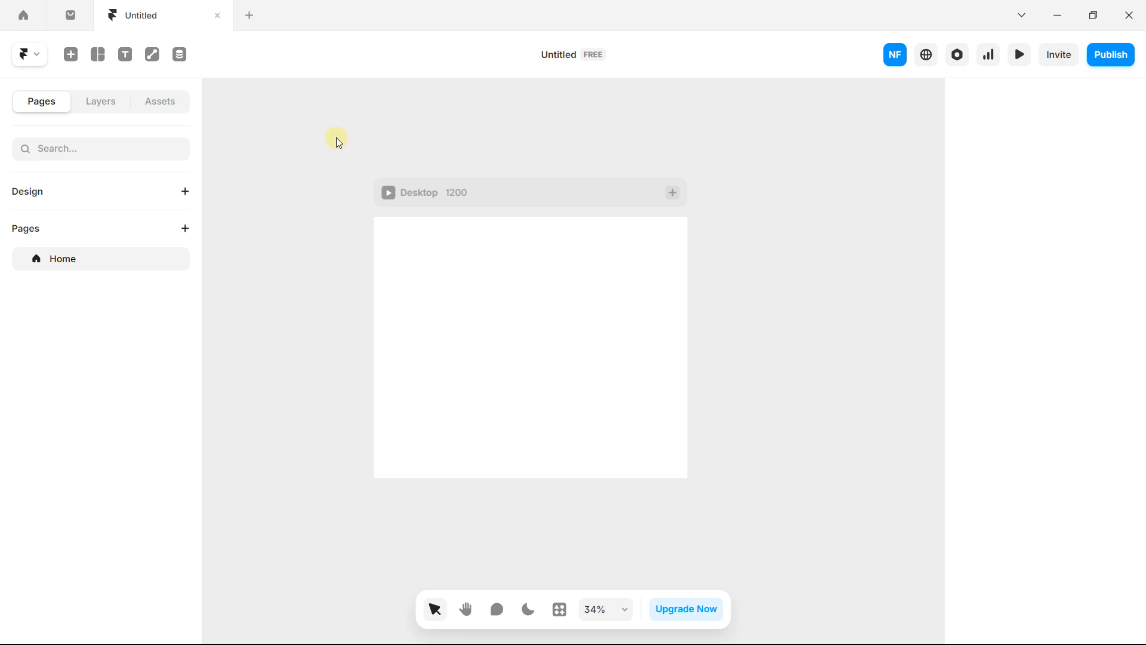
- Resize the Desktop breakpoint freehand to about 1140 wide and 1095 high
key(space)
drag(335, 139, 328, 124)
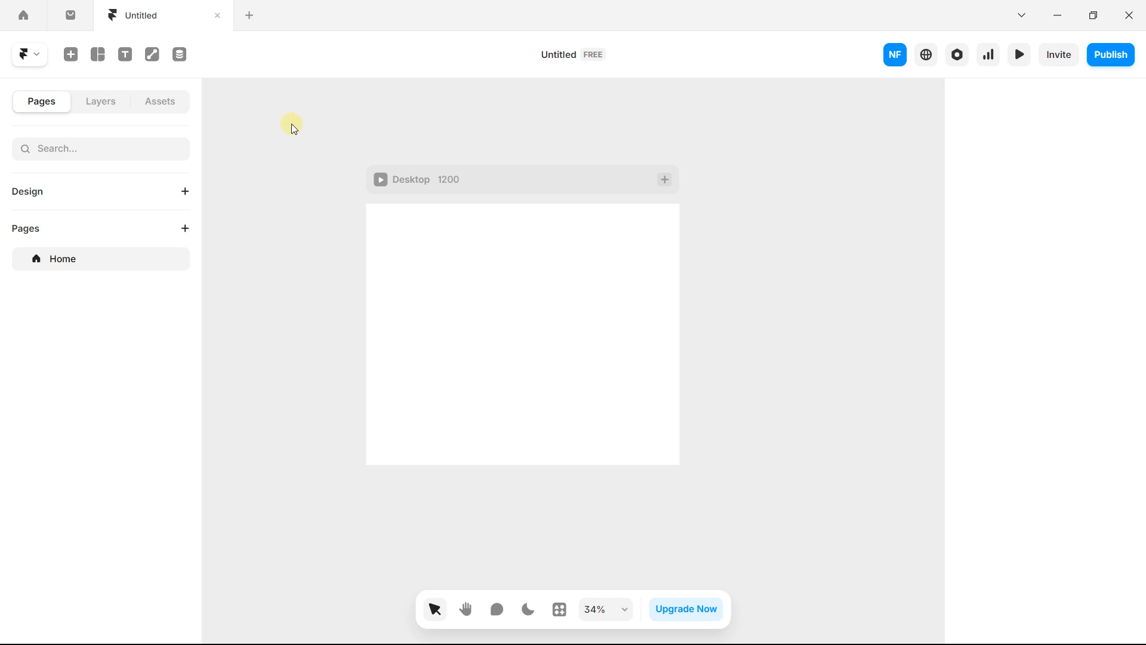
click(407, 178)
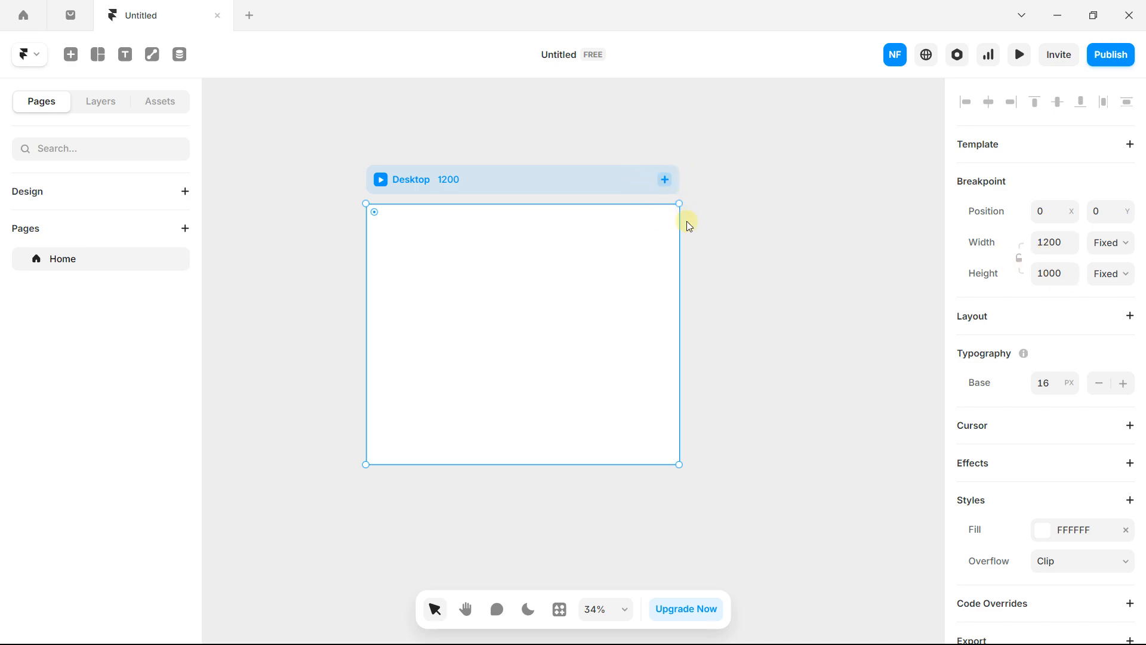
drag(679, 234, 664, 253)
mouse_move(615, 468)
mouse_down()
mouse_move(614, 509)
mouse_move(614, 462)
mouse_move(614, 489)
mouse_up()
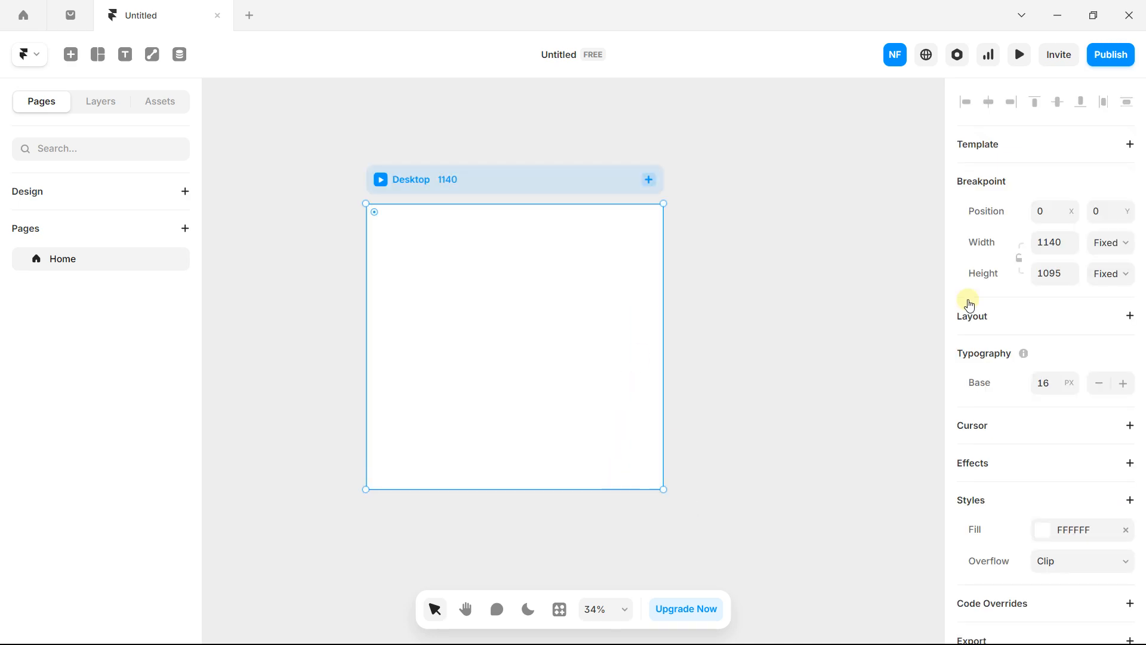
- Set the Desktop breakpoint's width to 1200 and its height to 1000
click(1055, 245)
text(1200)
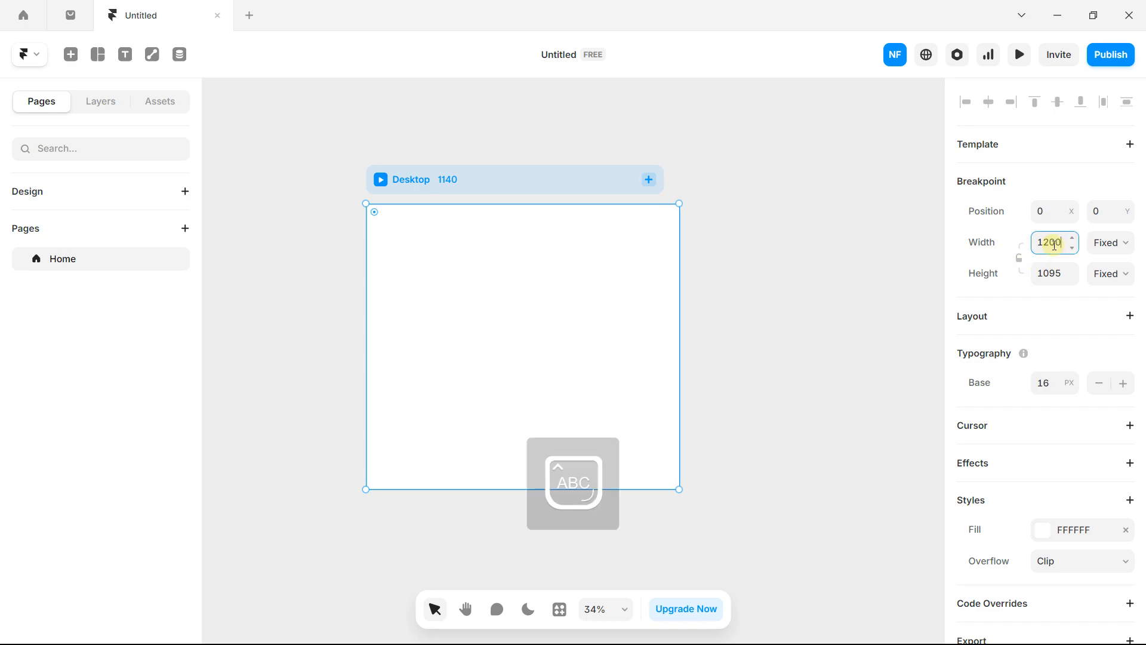
click(1050, 266)
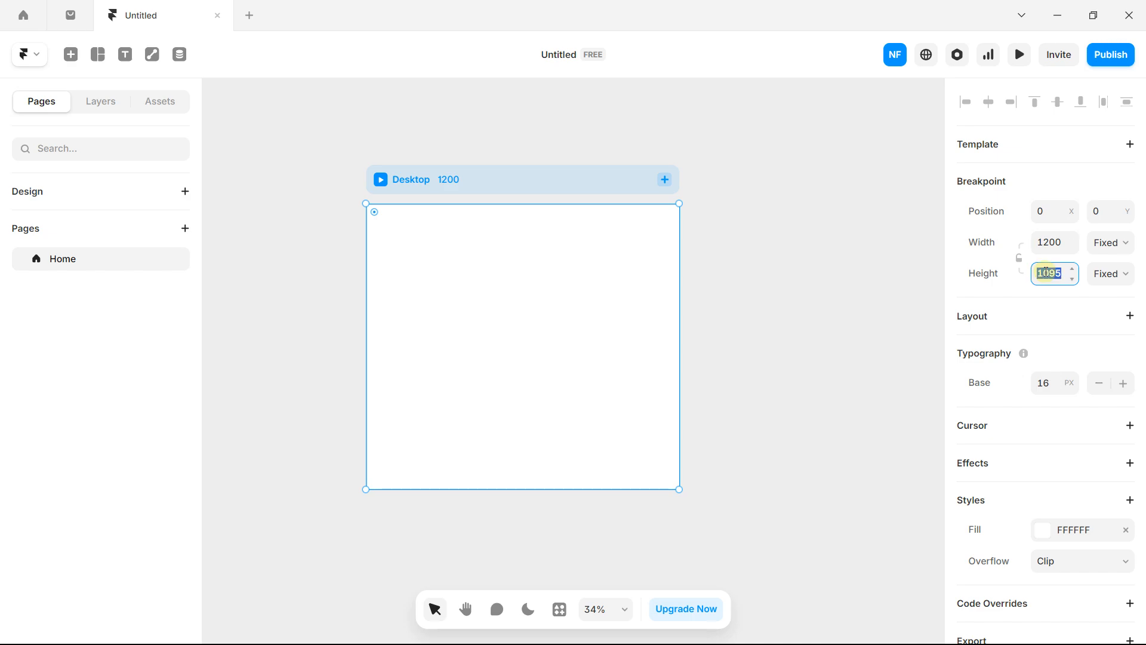
text(100)
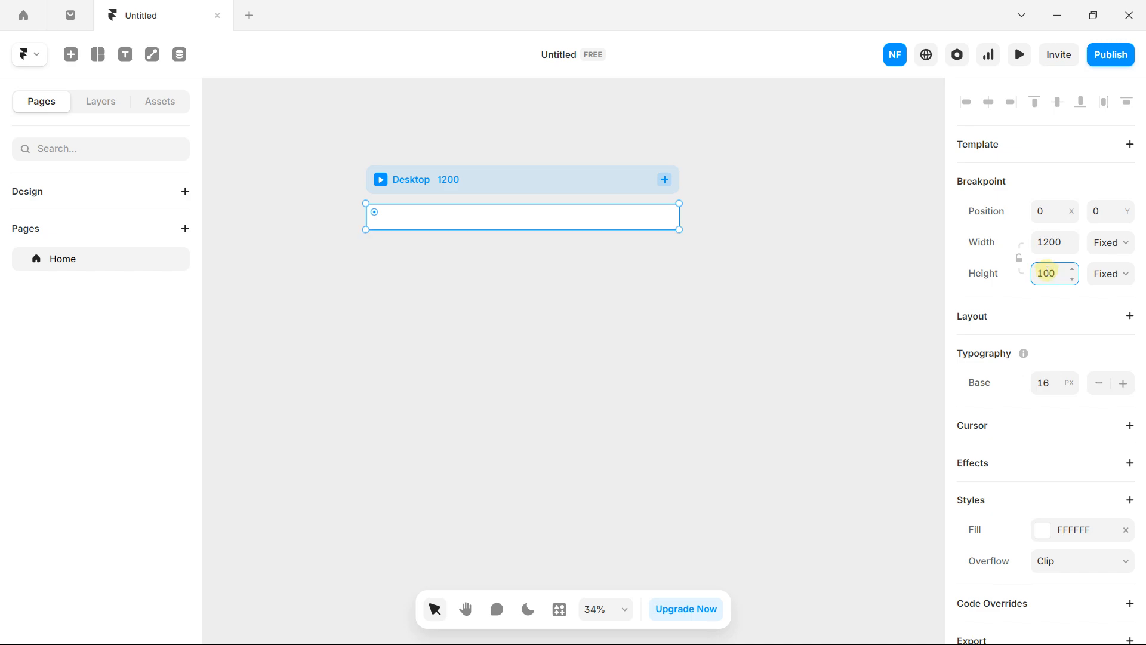
text(0)
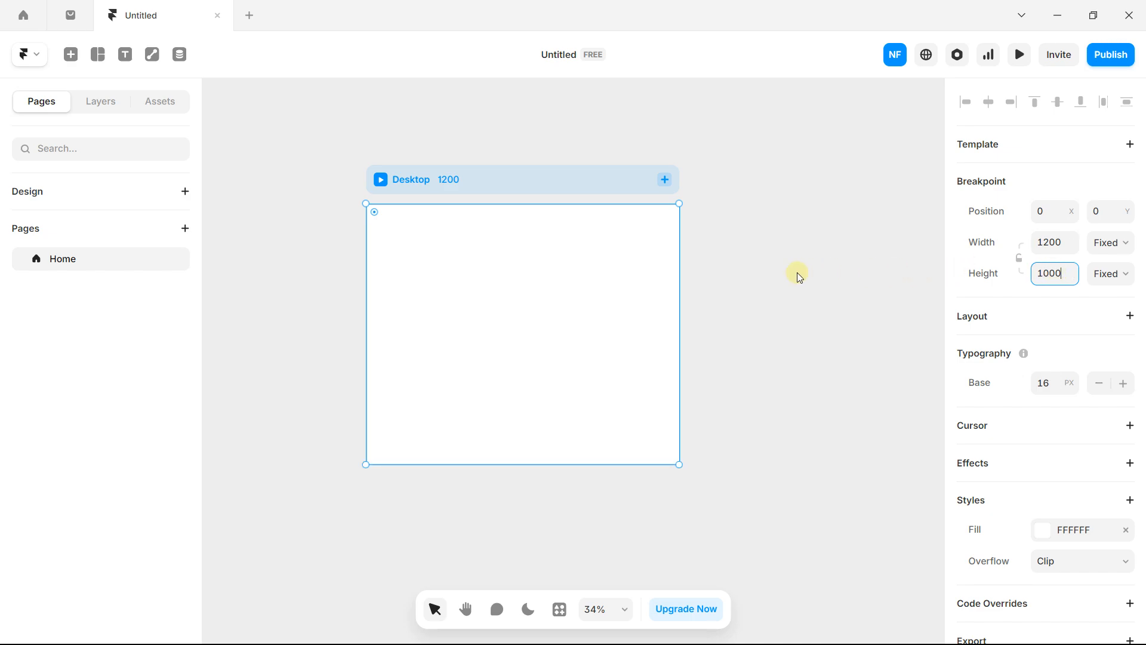
scroll(775, 280, down, 5)
drag(767, 281, 490, 264)
scroll(489, 264, up, 1)
scroll(490, 264, up, 3)
drag(258, 164, 280, 146)
click(276, 151)
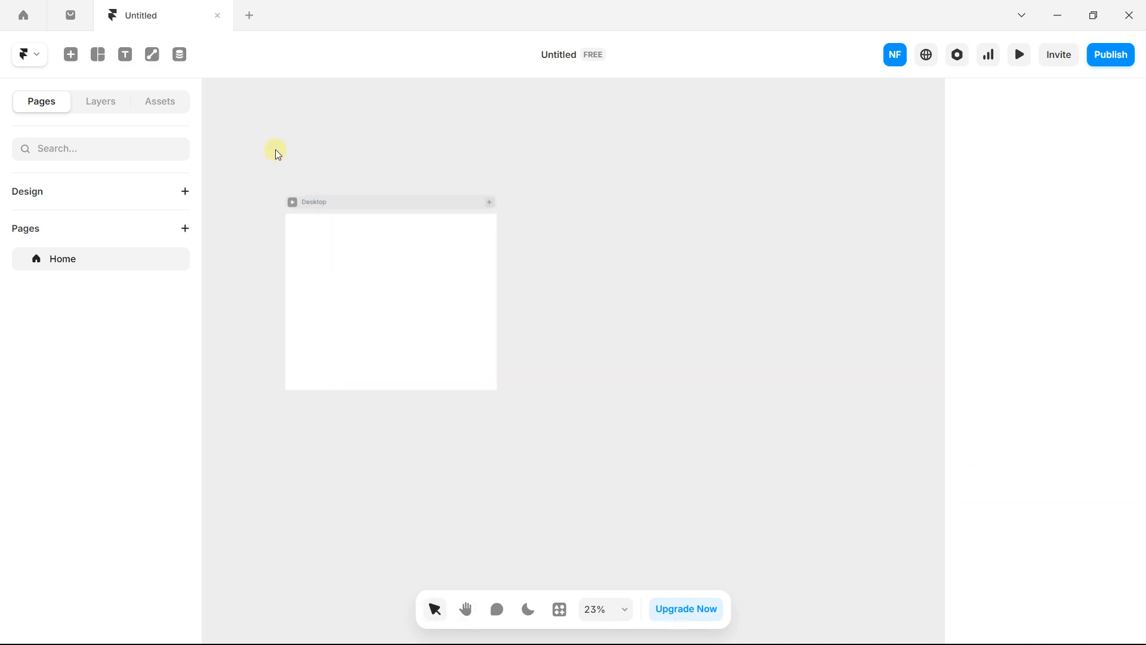
- Examine the main menu's commands and the available insert, layout, text, shape and CMS tools
click(37, 55)
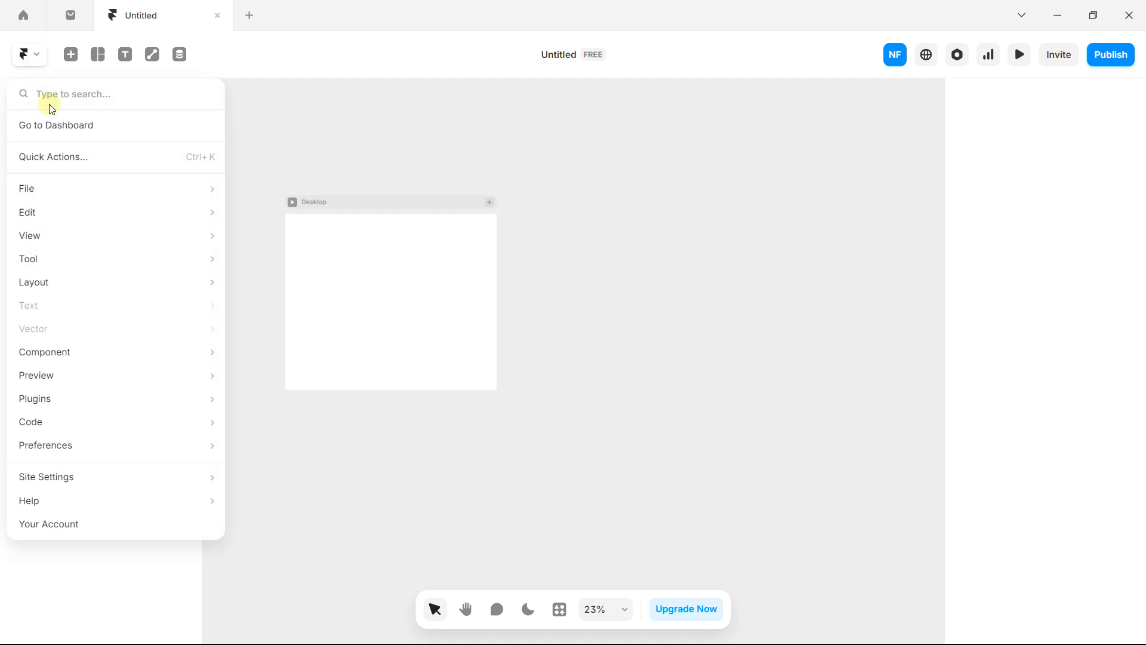
mouse_move(63, 200)
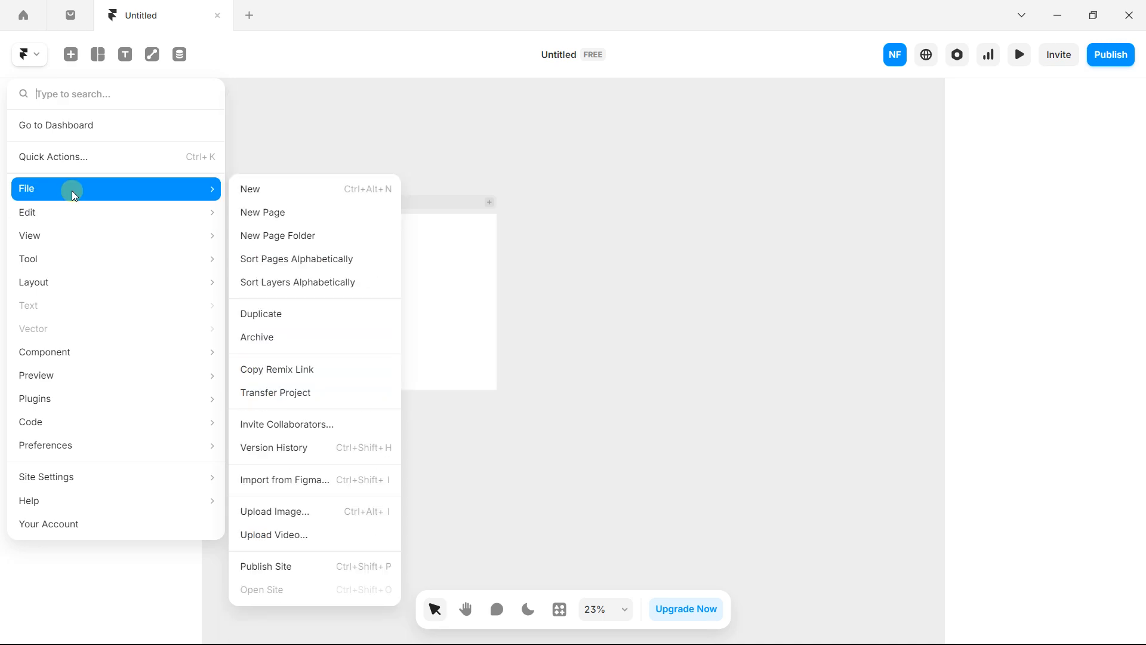
mouse_move(81, 281)
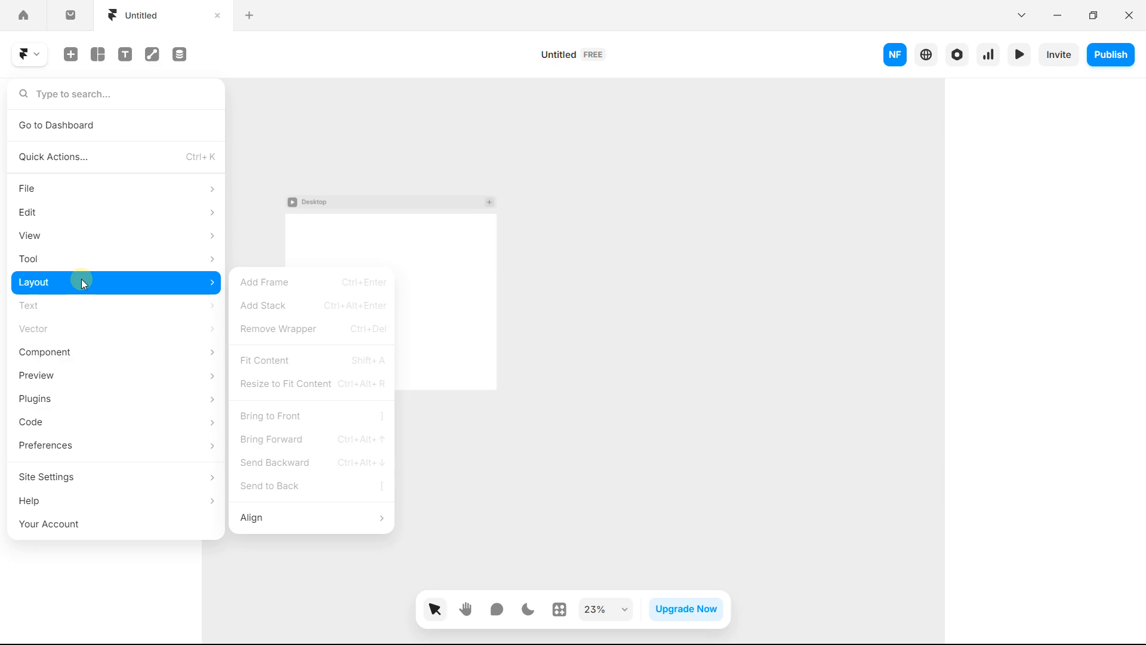
mouse_move(91, 353)
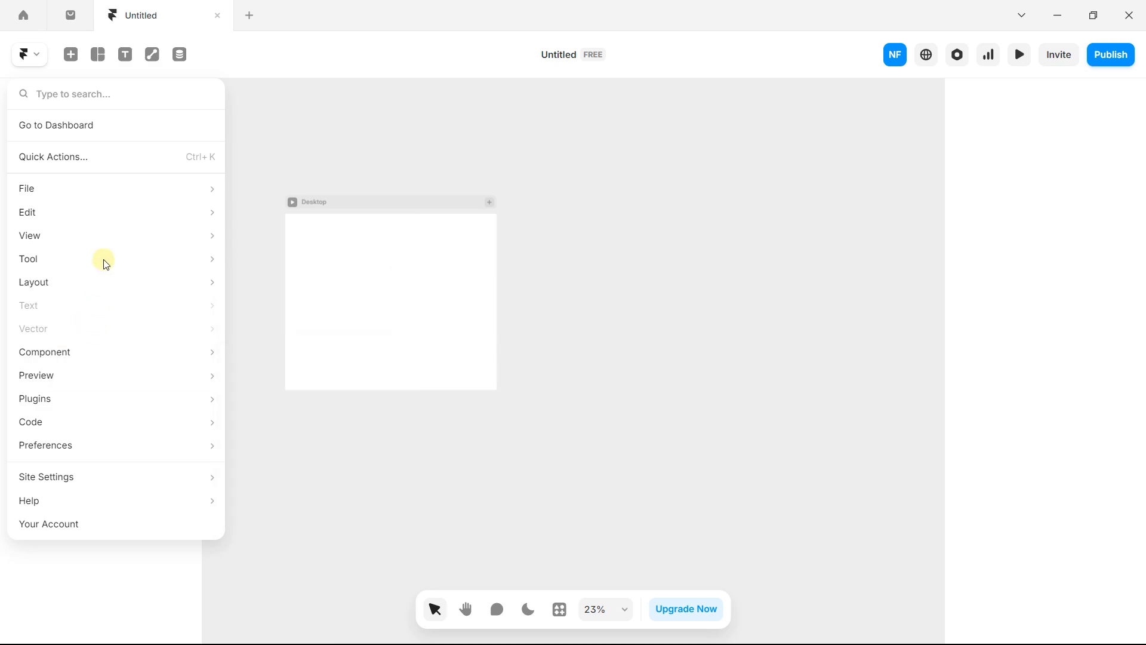
click(317, 132)
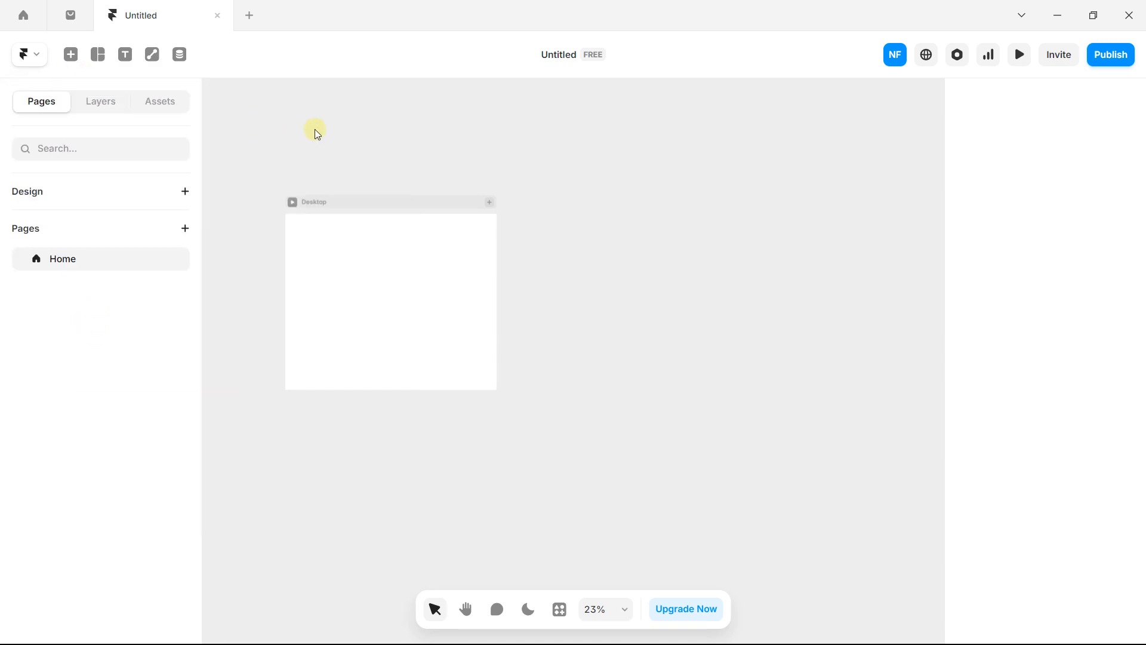
click(71, 55)
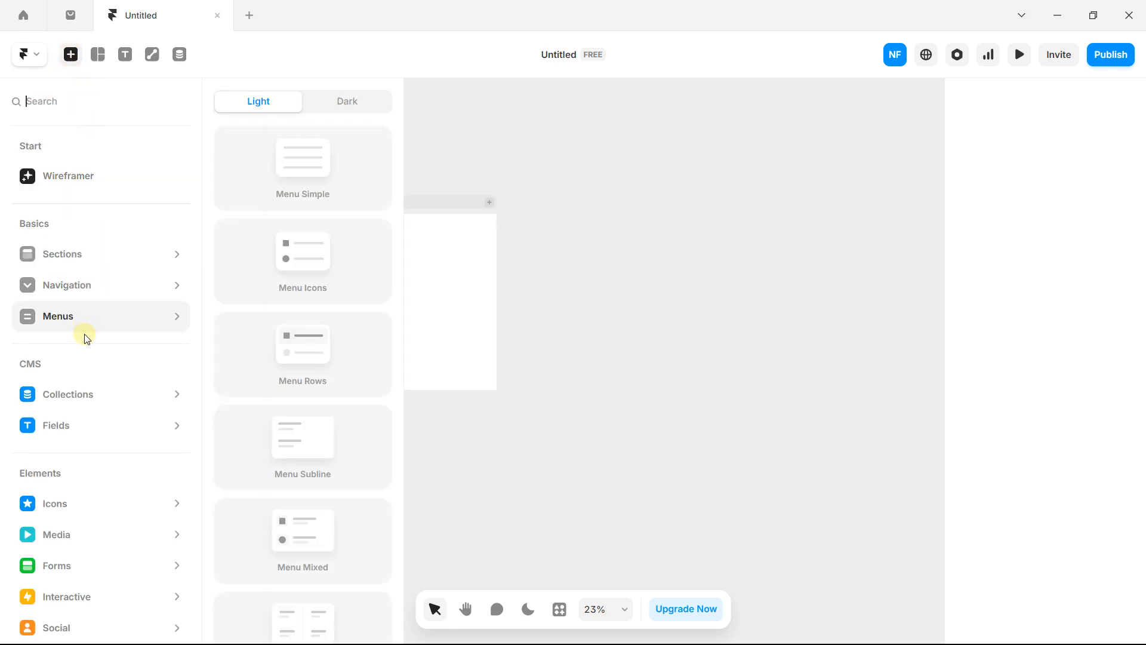
mouse_move(84, 409)
click(98, 55)
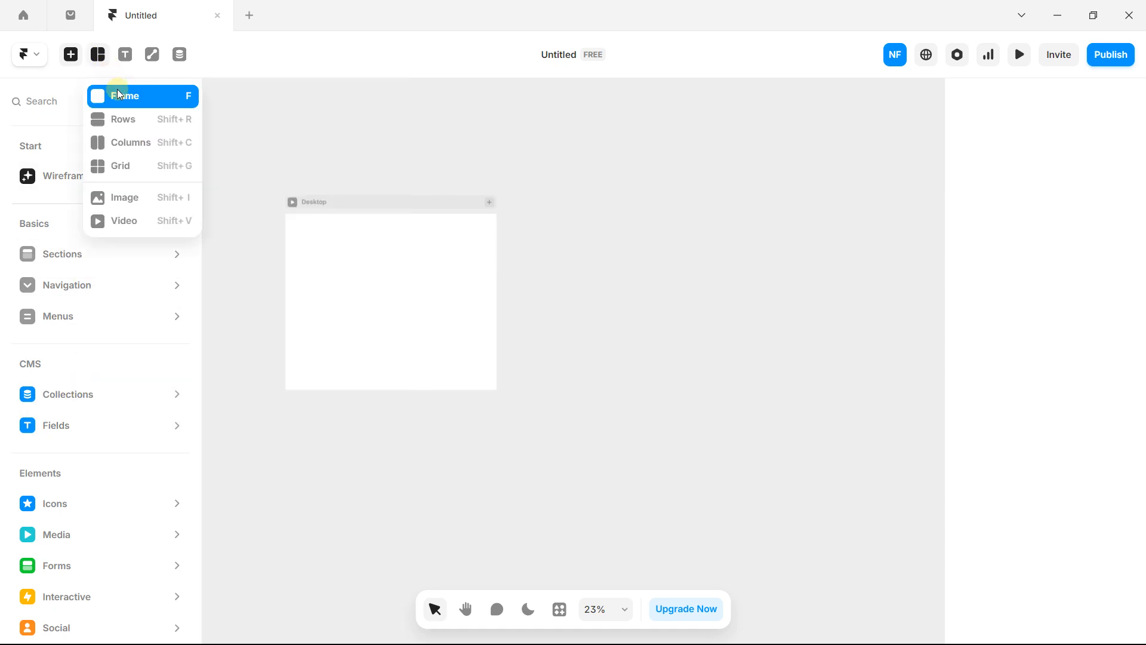
click(132, 57)
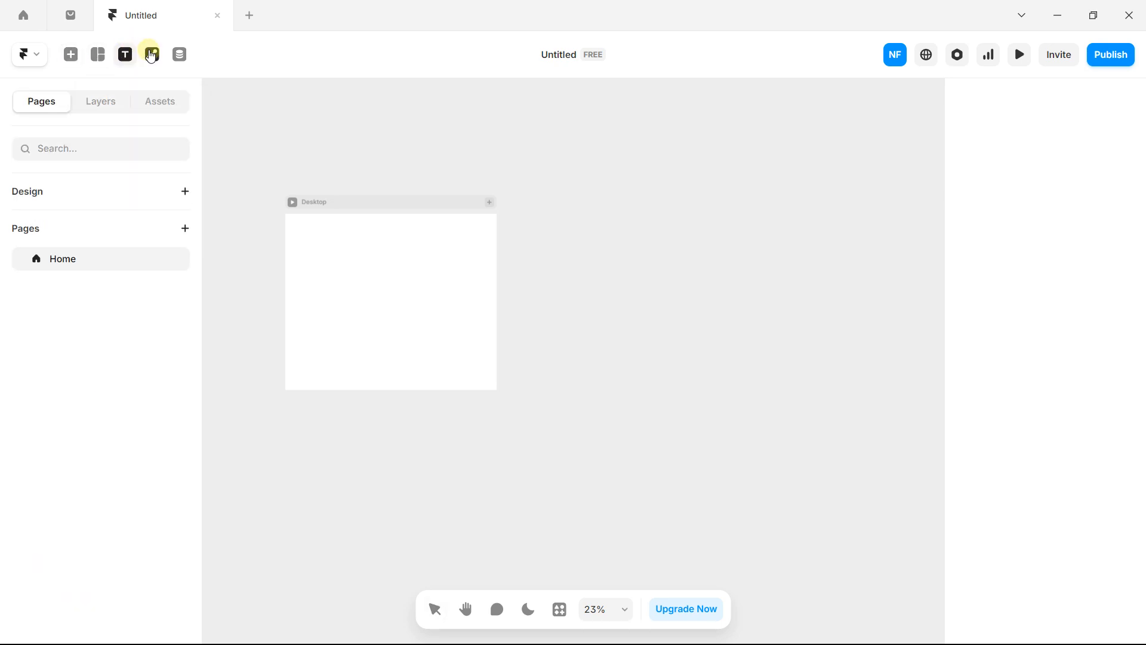
click(152, 56)
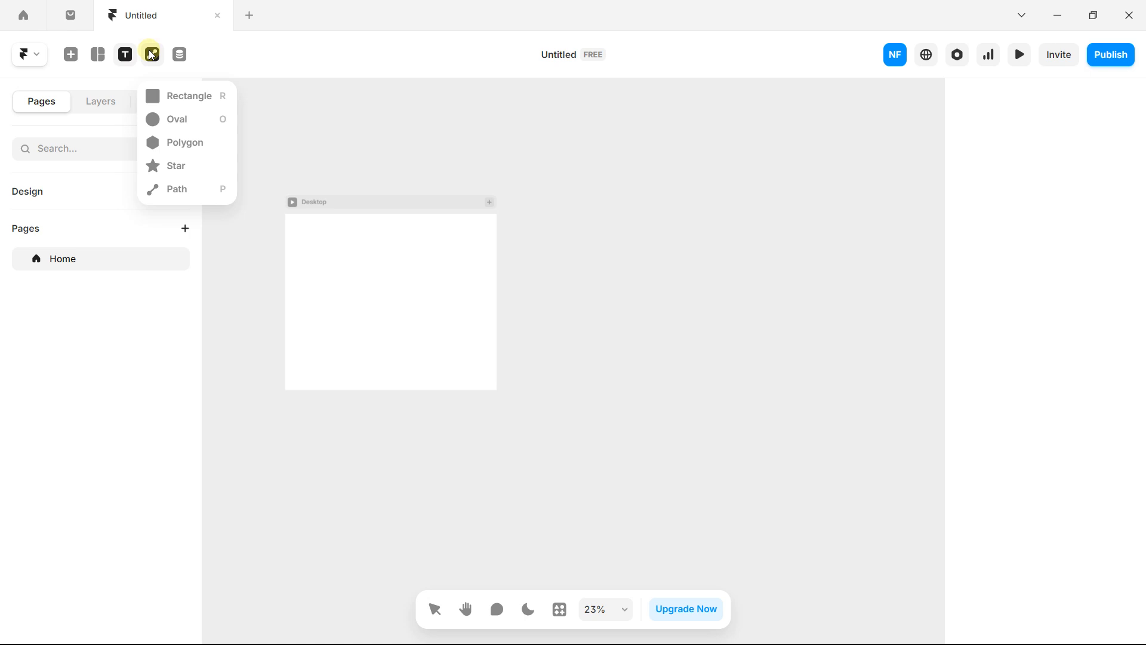
click(180, 55)
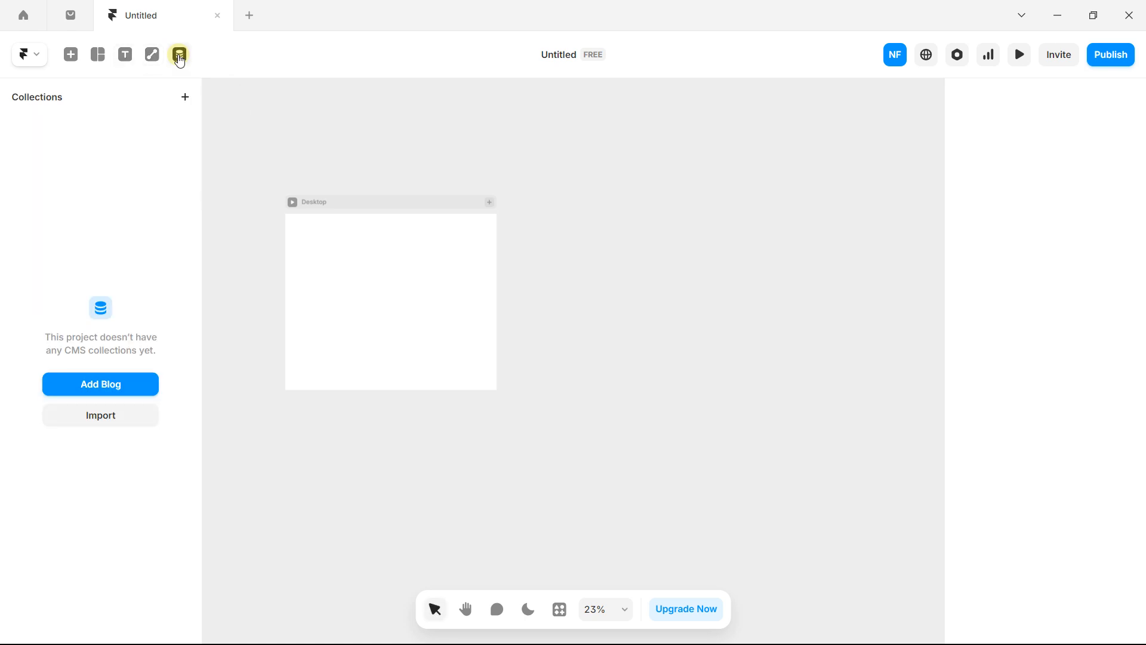
click(71, 58)
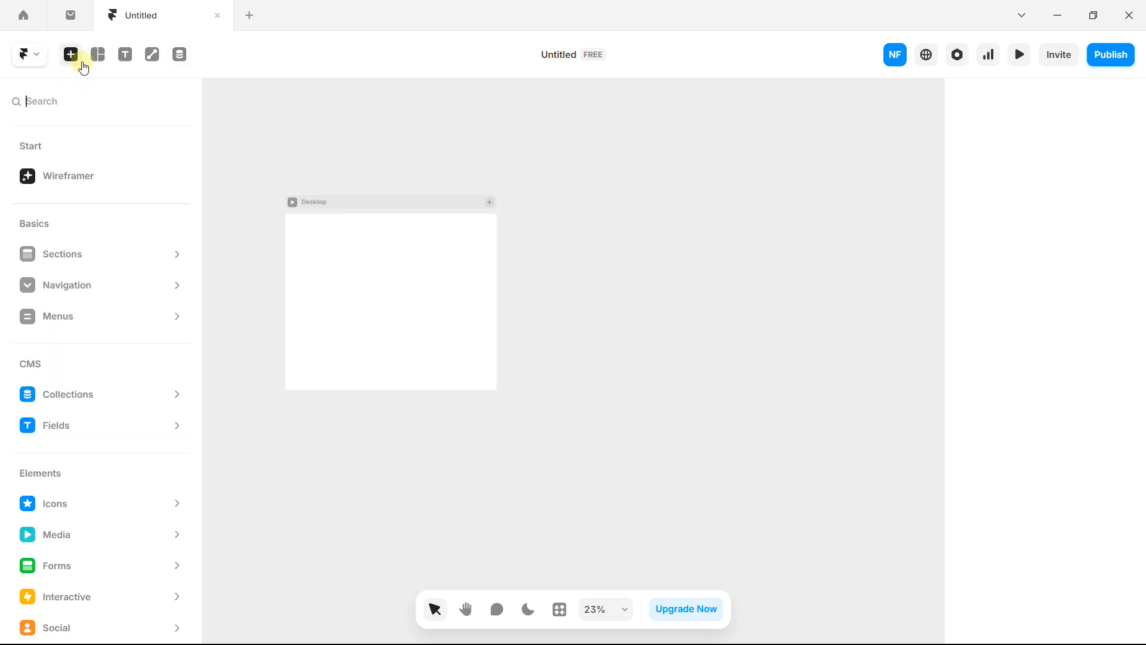
click(270, 137)
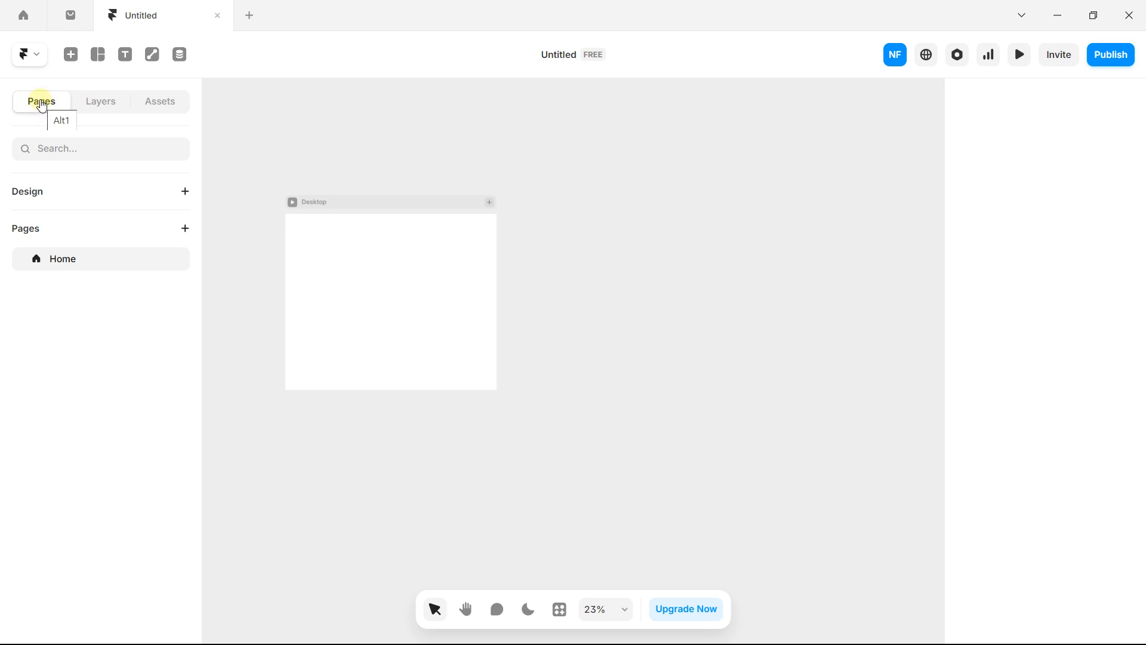
- Examine the project's asset categories and the Home page's layers
click(91, 103)
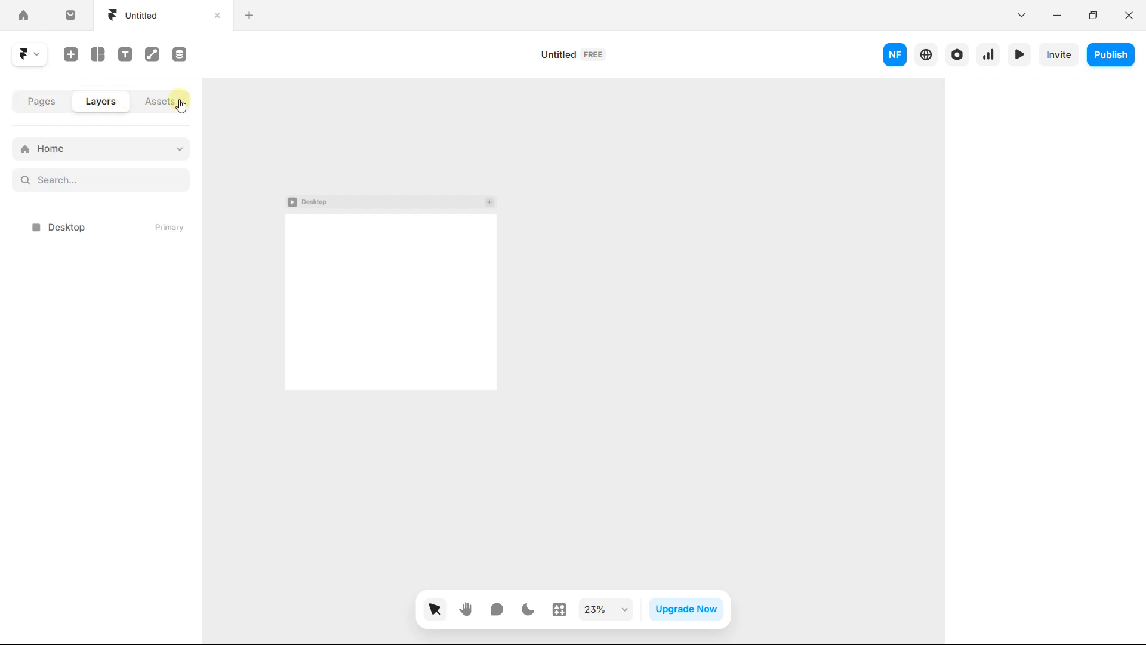
click(161, 103)
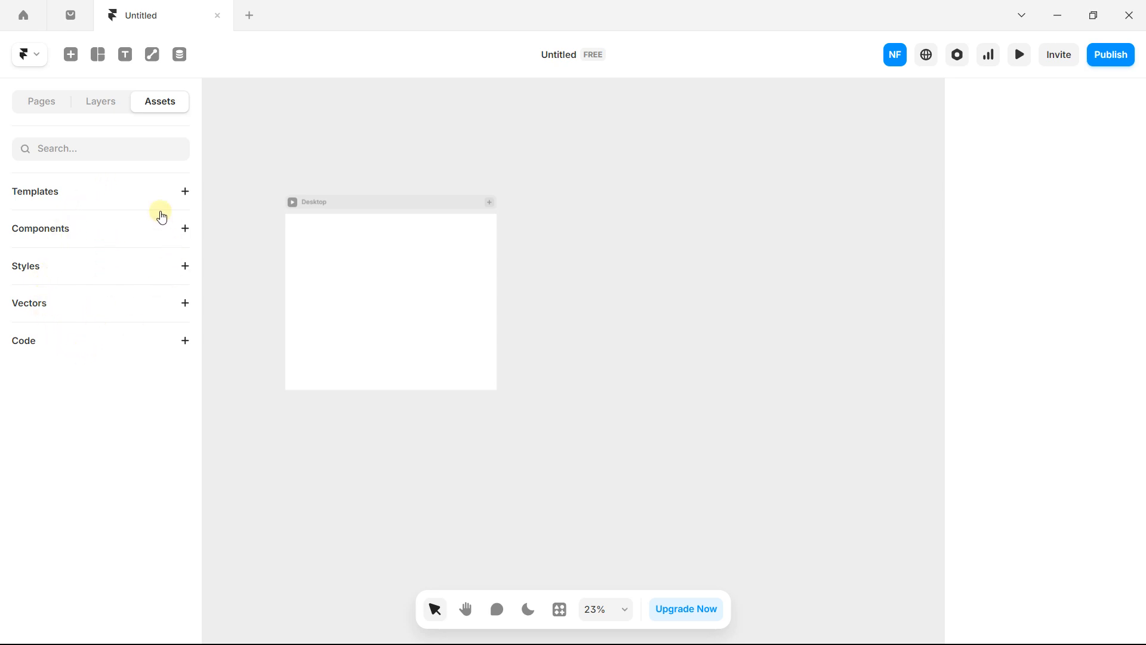
click(97, 112)
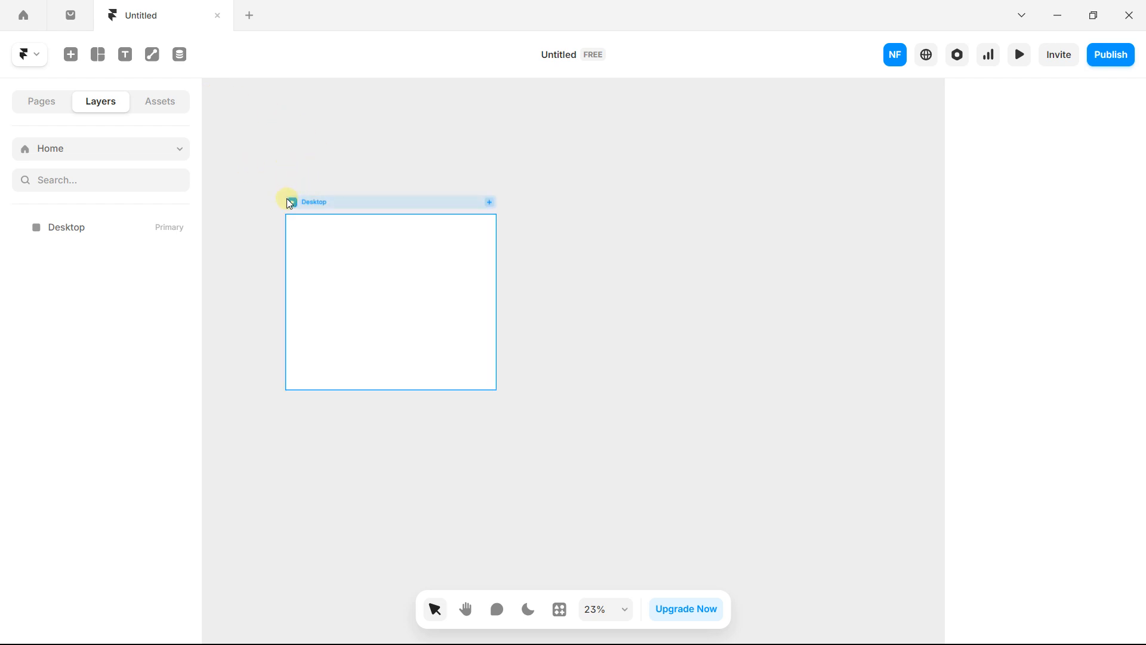
scroll(288, 218, up, 2)
scroll(291, 224, down, 1)
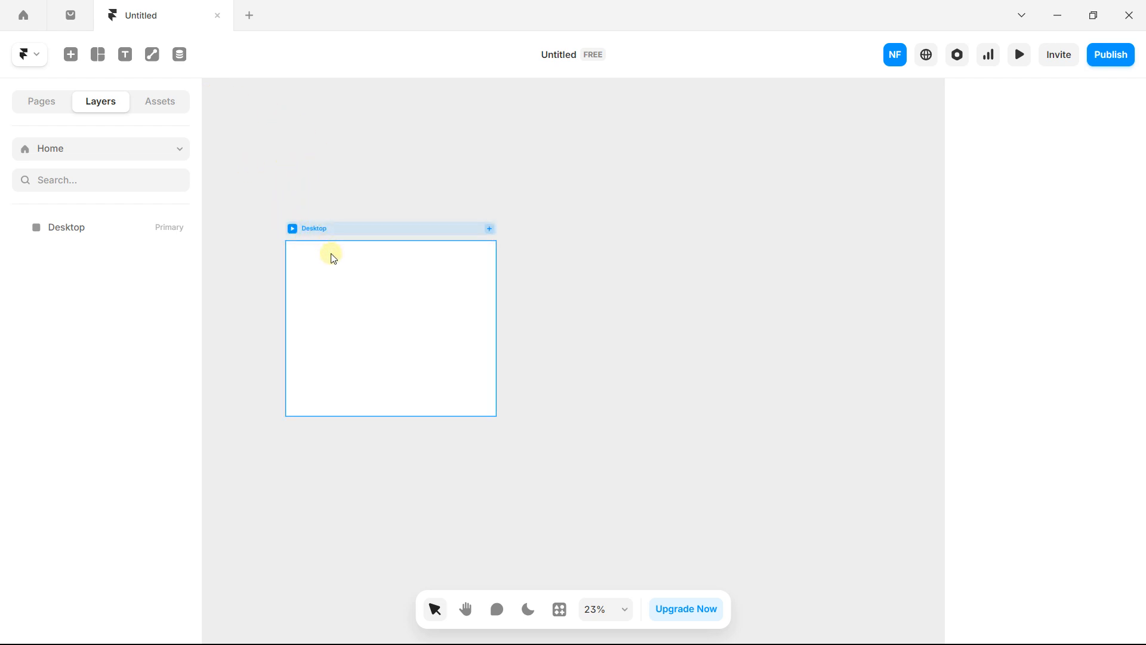
scroll(332, 263, up, 3)
scroll(334, 267, up, 1)
scroll(334, 268, down, 3)
scroll(334, 268, up, 3)
scroll(334, 267, down, 4)
scroll(334, 267, up, 1)
scroll(334, 268, up, 3)
scroll(334, 267, down, 3)
scroll(334, 267, up, 3)
scroll(334, 268, down, 3)
scroll(334, 268, up, 1)
scroll(330, 261, down, 2)
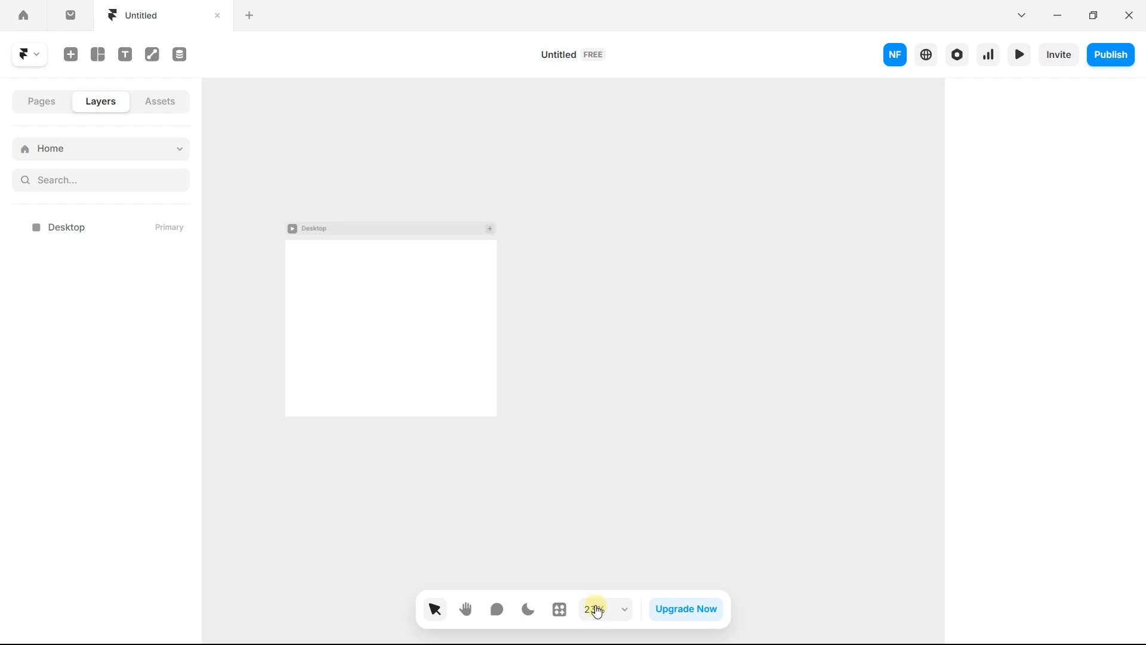
key(h)
drag(404, 323, 461, 246)
key(v)
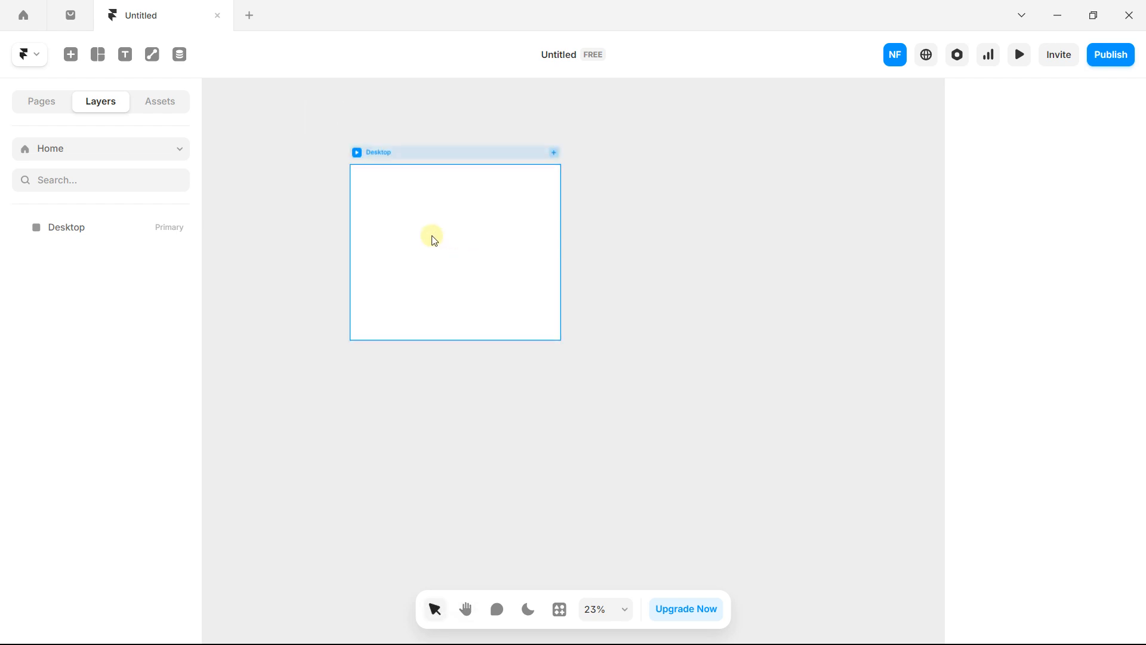
right_click(432, 238)
mouse_move(476, 337)
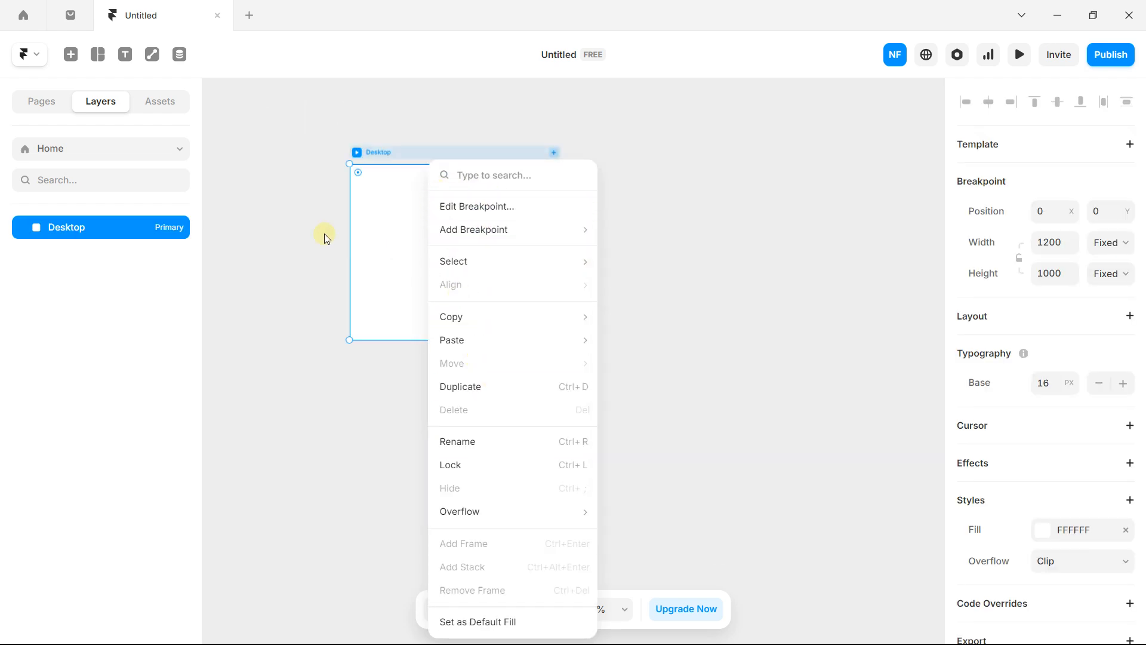
click(271, 211)
click(330, 175)
click(370, 229)
key(shift+2)
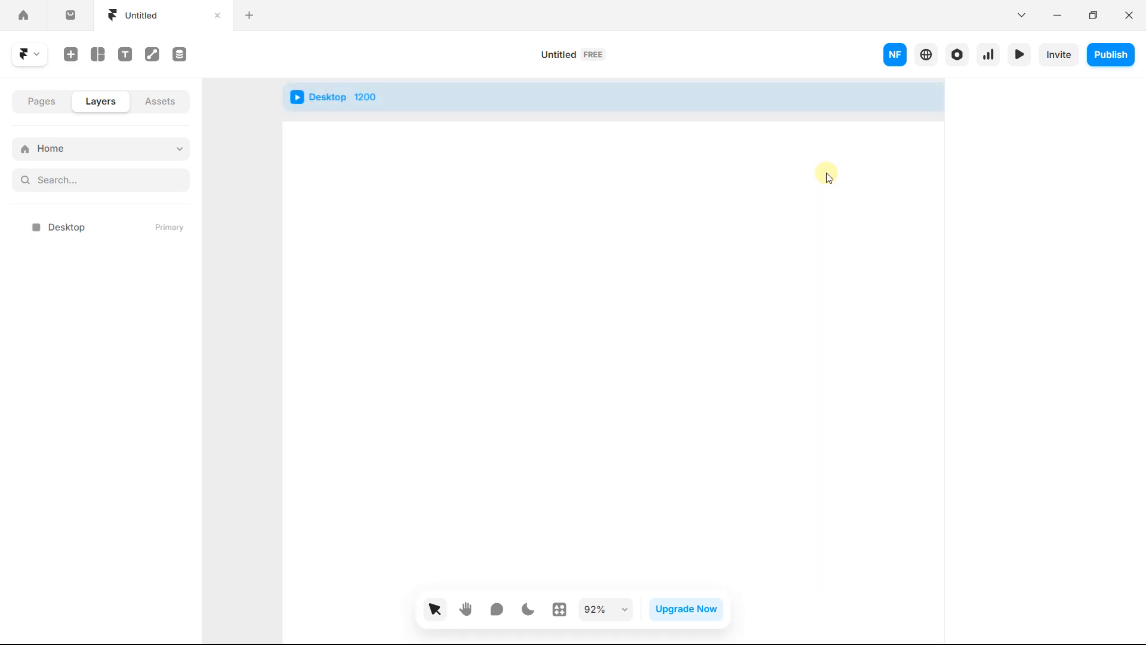
key(h)
drag(781, 112, 341, 229)
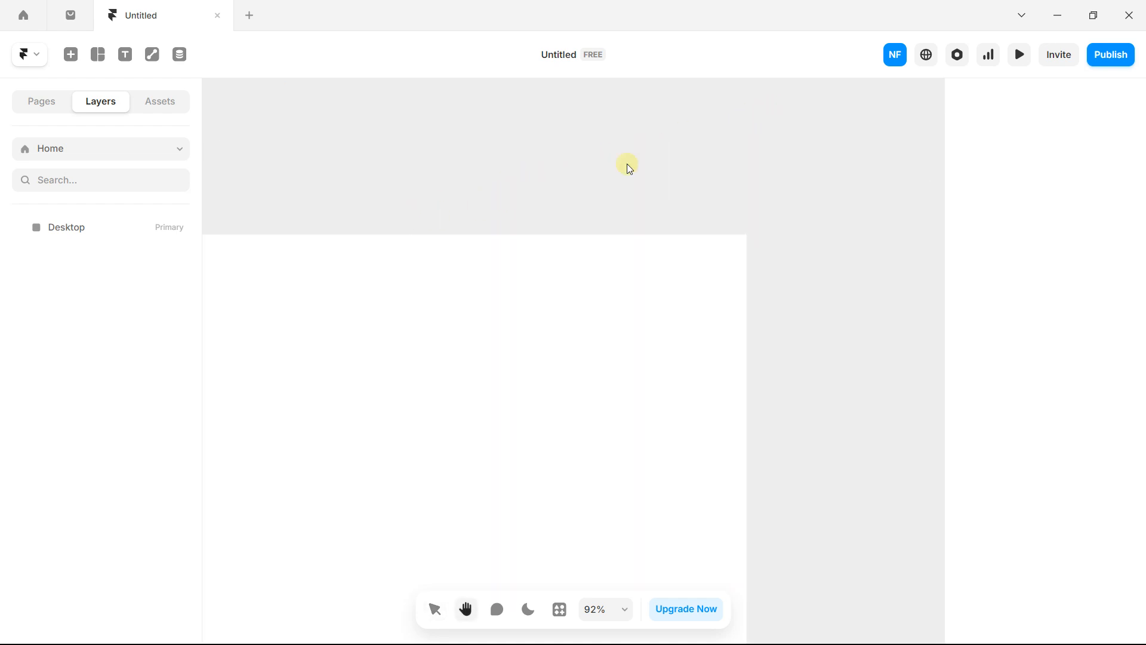
key(space)
drag(760, 136, 571, 153)
key(space)
drag(696, 228, 645, 186)
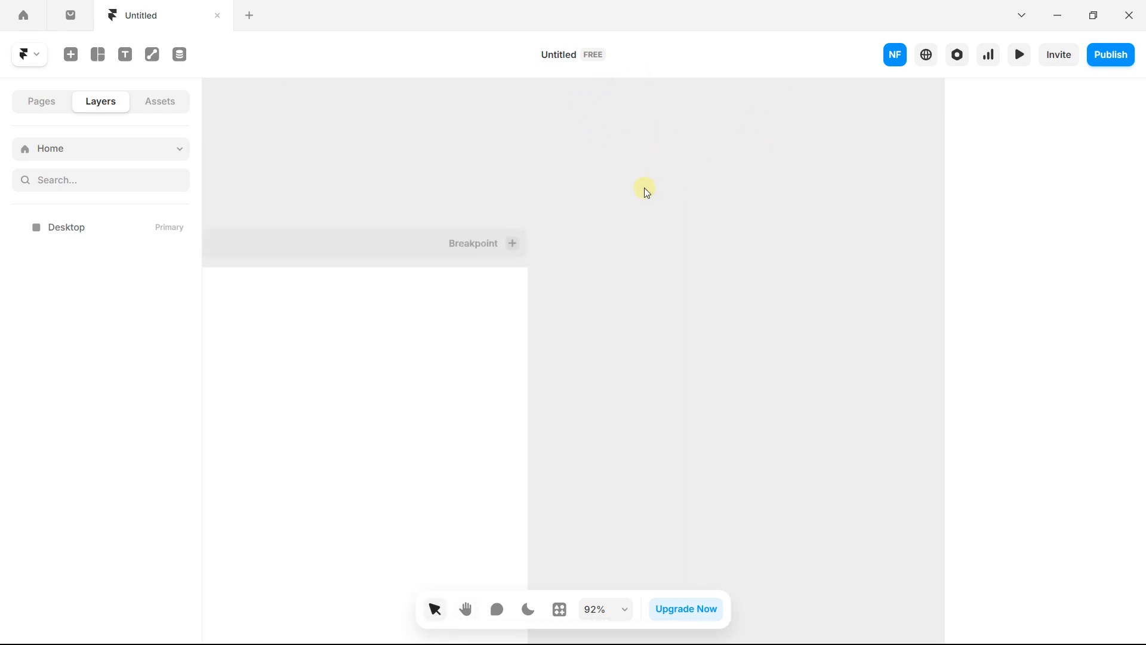
scroll(644, 189, down, 5)
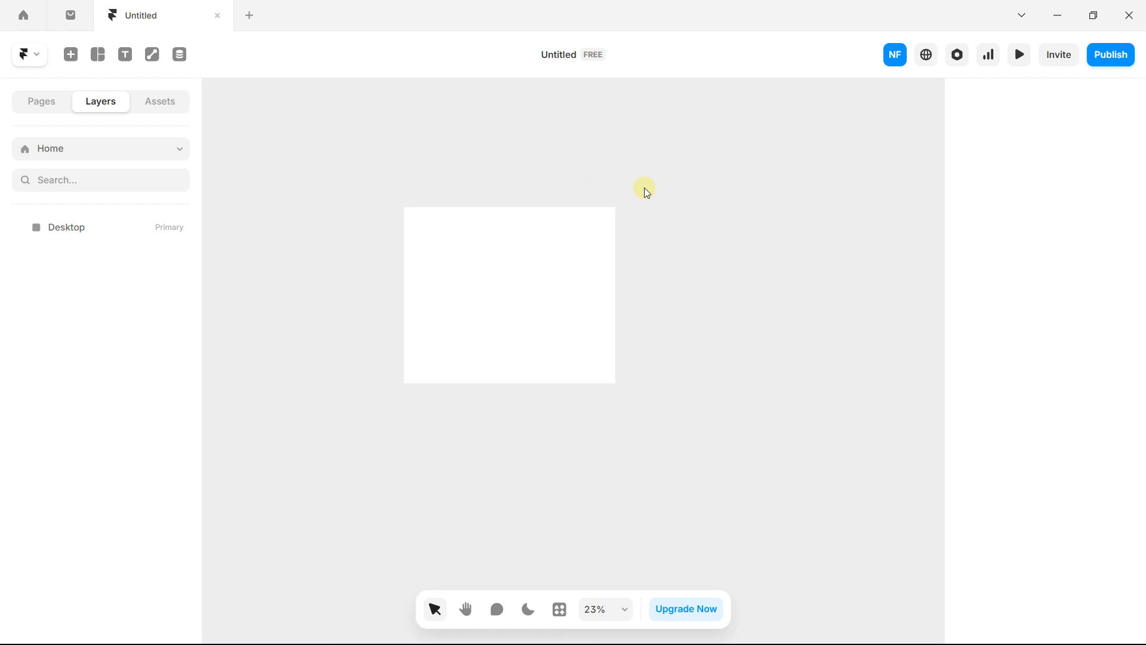
scroll(645, 188, up, 1)
key(space)
drag(668, 161, 567, 158)
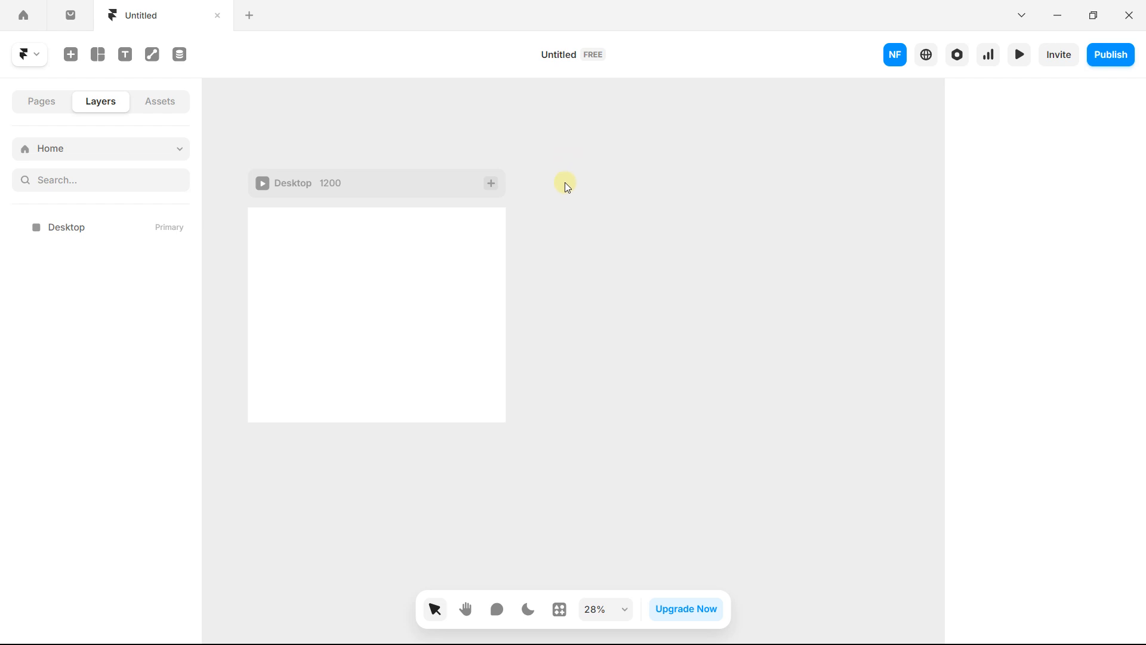
- Add a Tablet breakpoint, 810 wide, to the Desktop page
scroll(565, 201, down, 1)
click(513, 194)
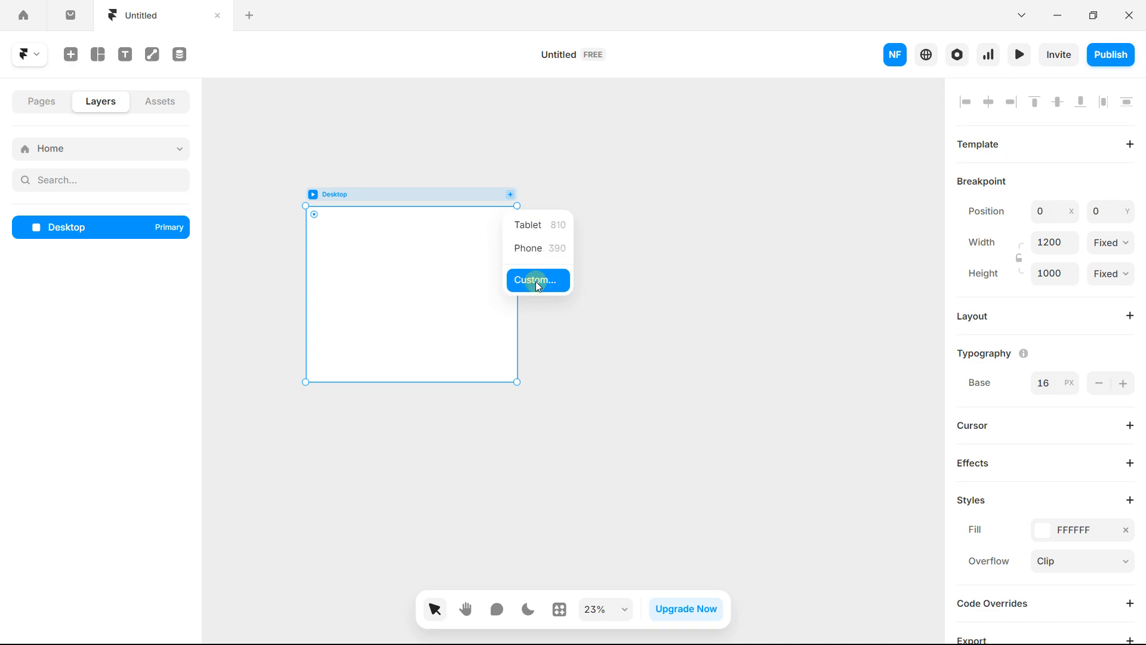
click(545, 234)
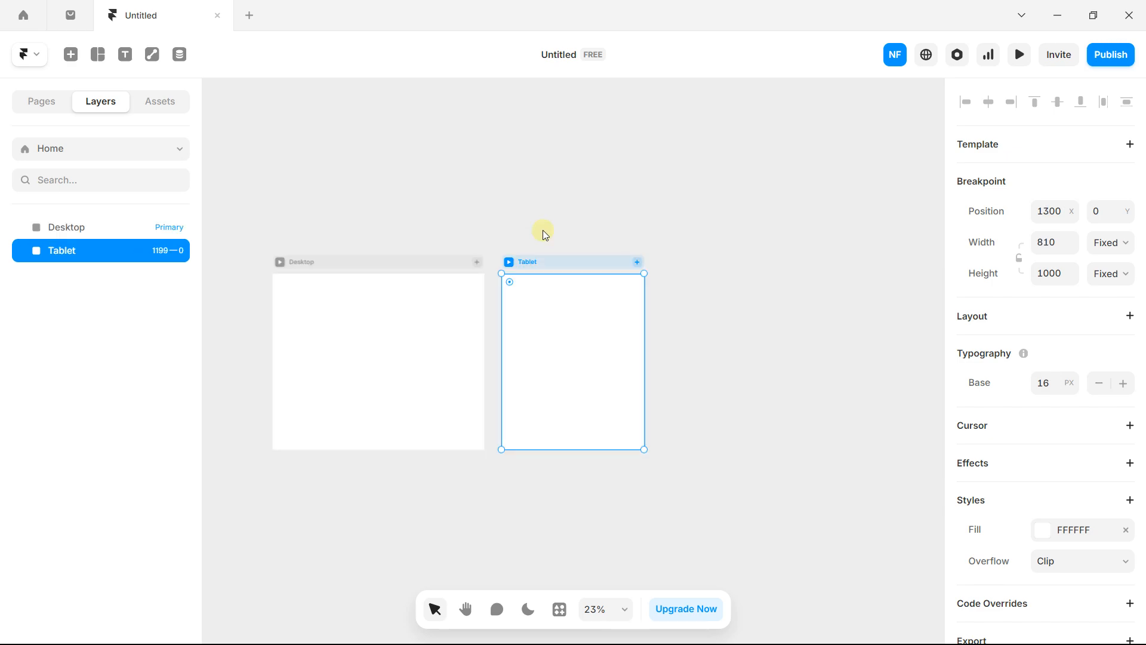
click(552, 229)
- Add a Phone breakpoint, 390 wide, beside the Tablet breakpoint
click(638, 263)
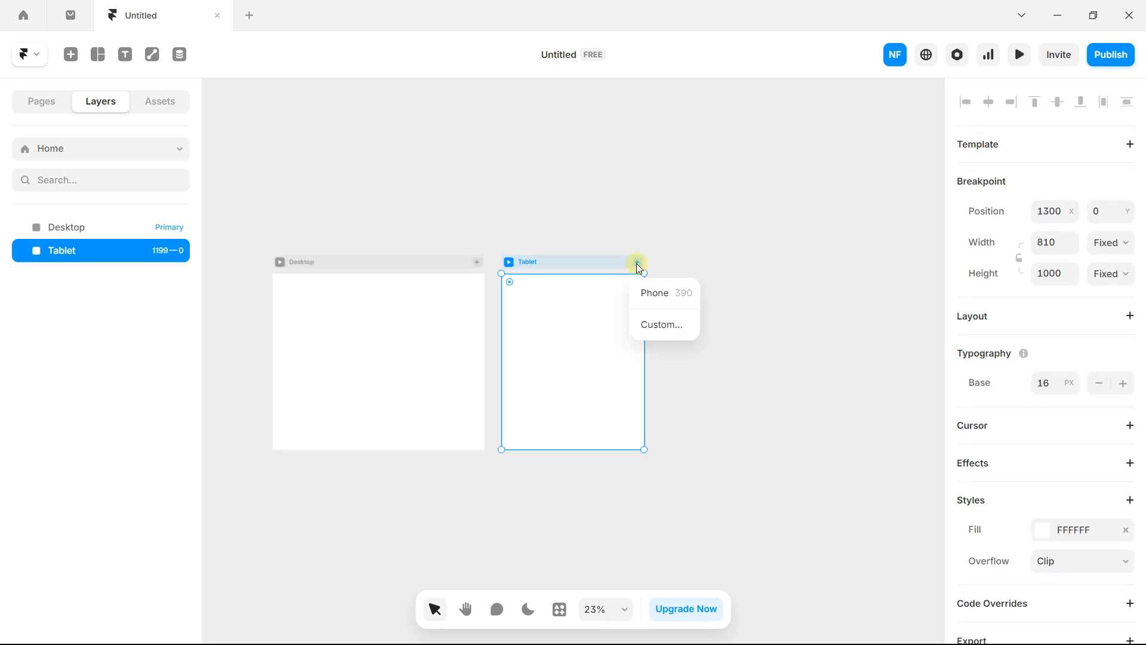
click(647, 292)
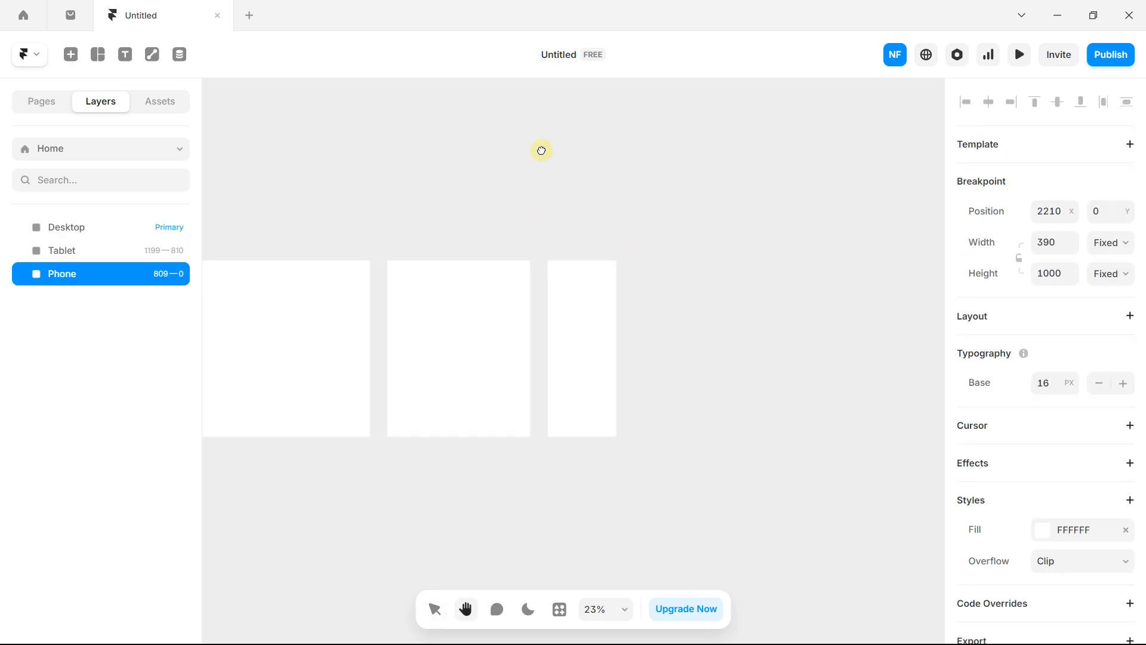
- Compare the position, width and height properties of the Desktop, Tablet and Phone breakpoints
click(411, 211)
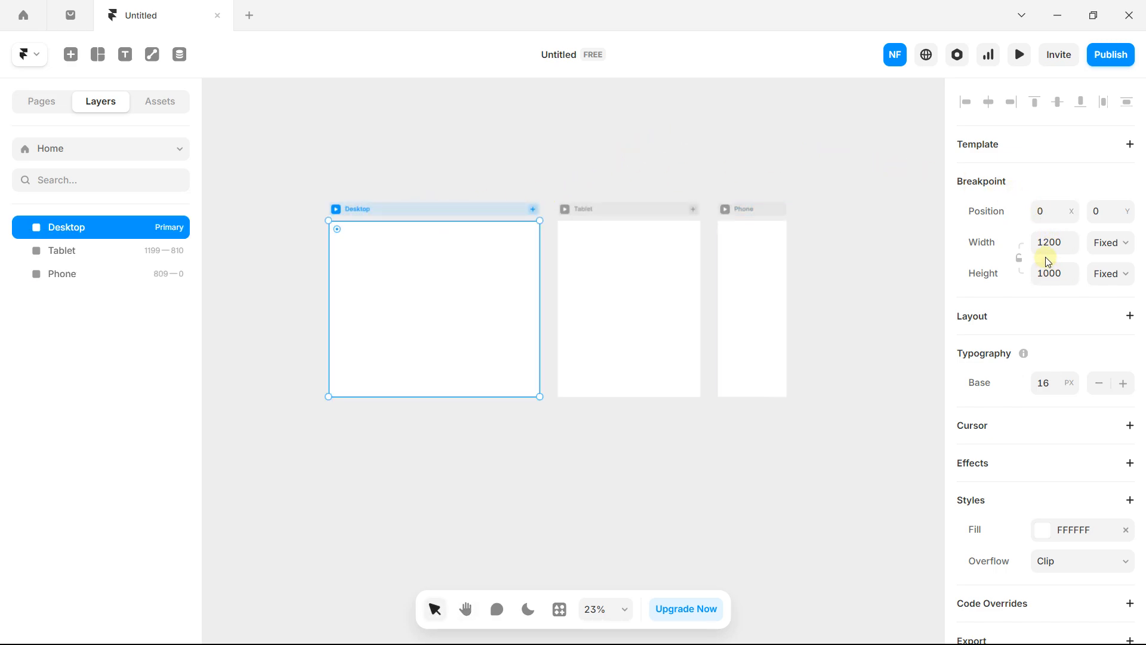
click(645, 209)
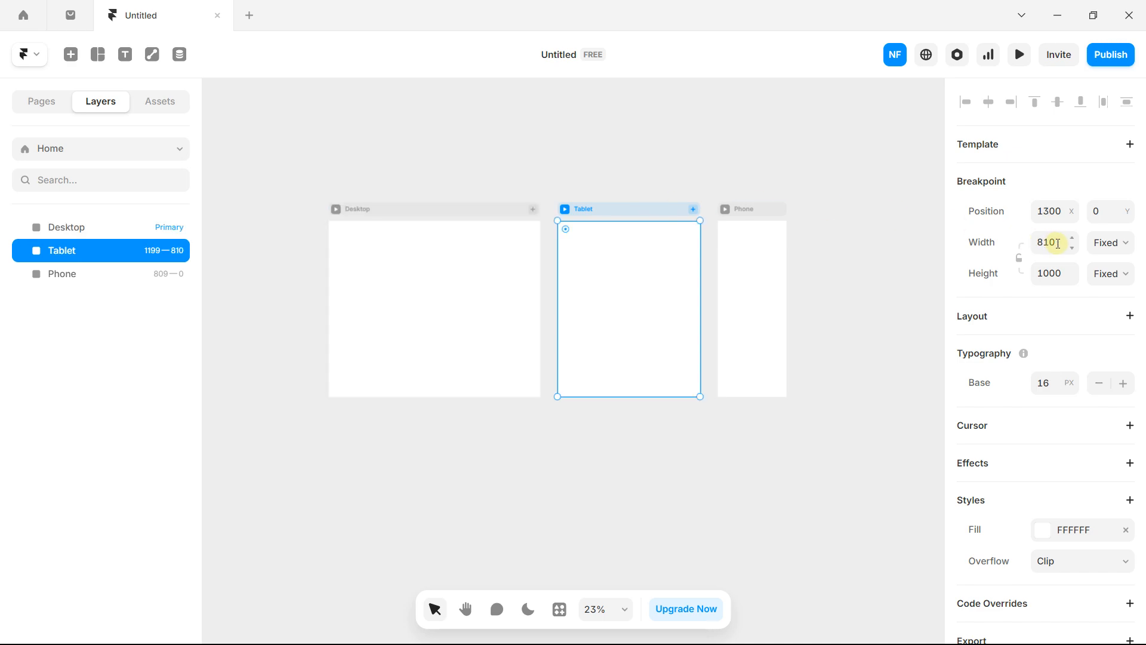
click(744, 211)
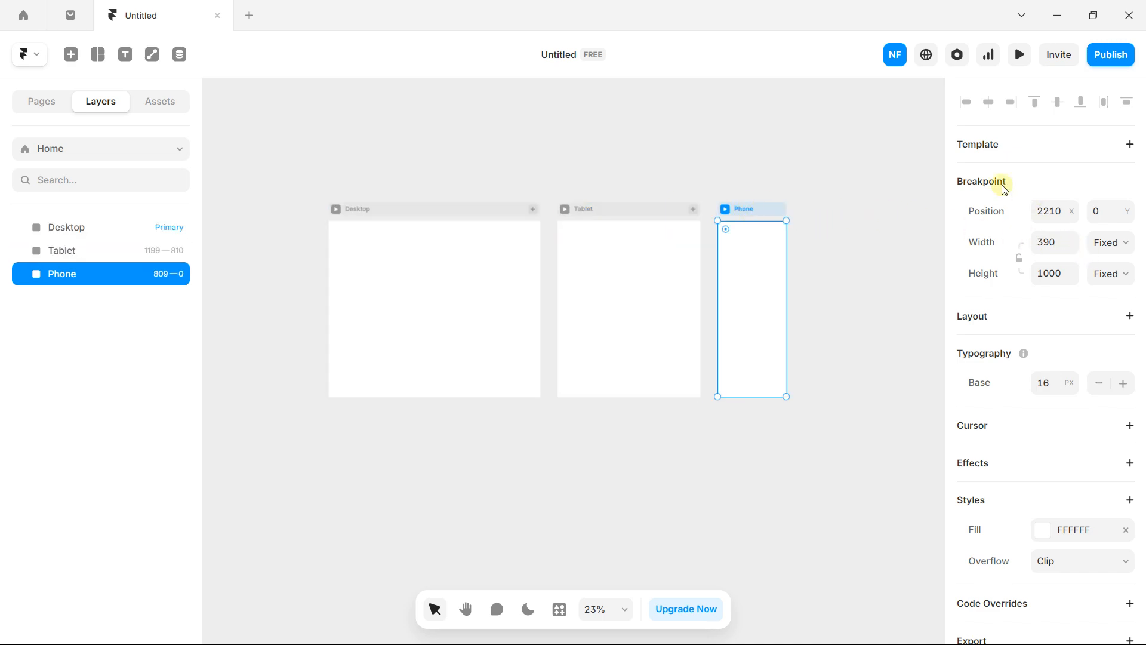
click(436, 209)
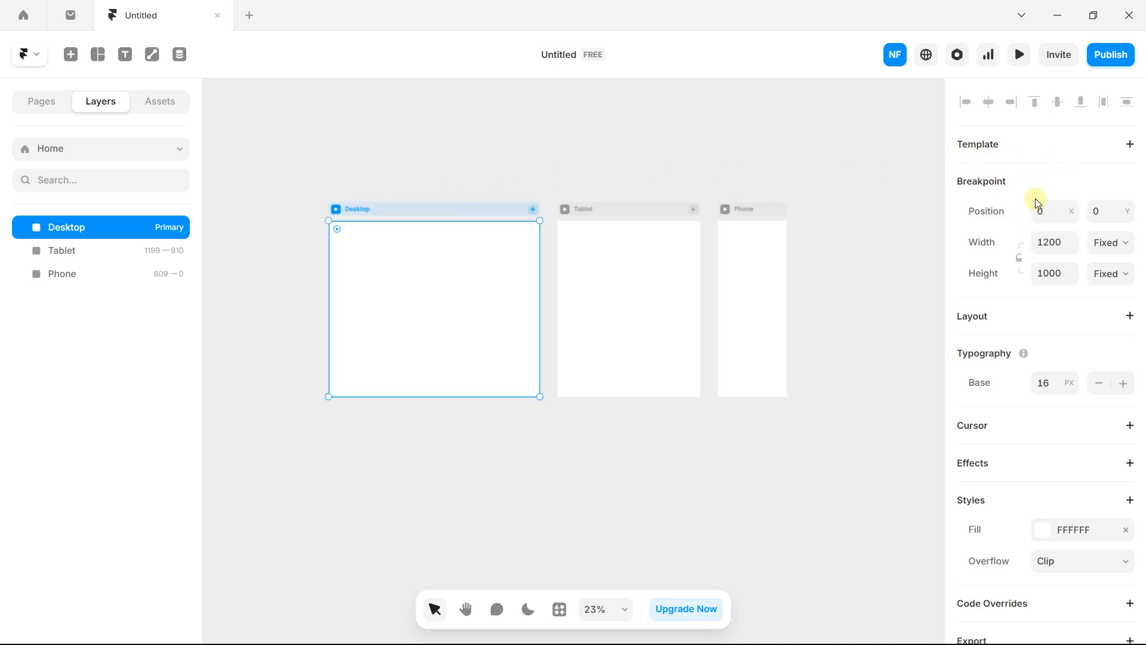
click(891, 126)
- Preview the Desktop page, widen the preview to 1425, and return to the canvas
click(1018, 58)
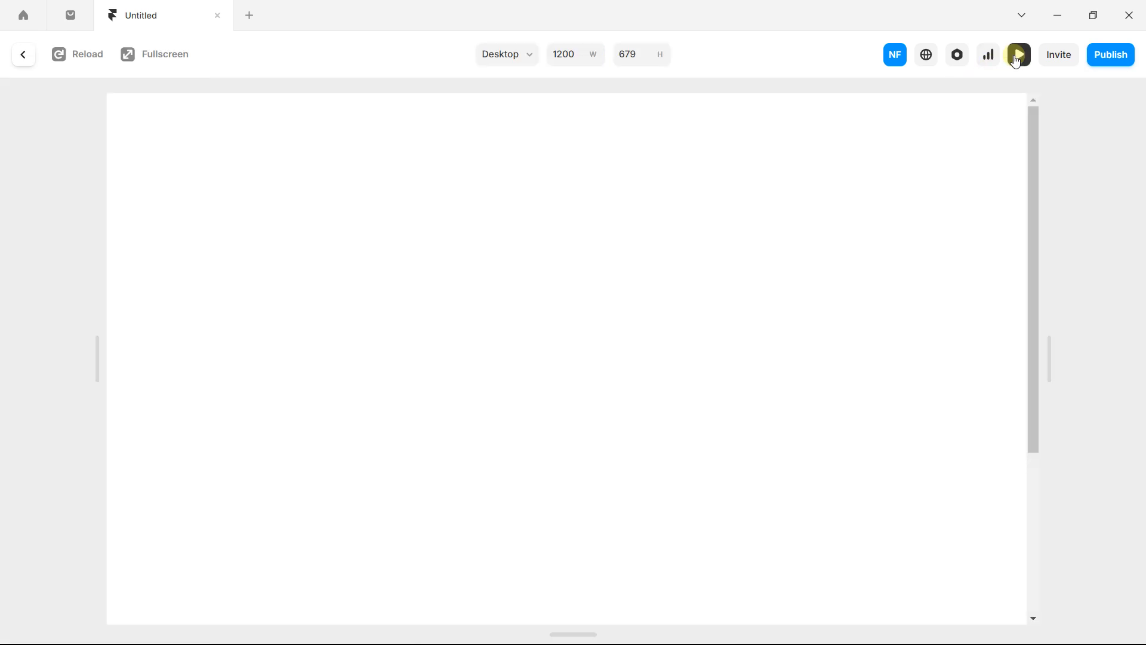
drag(1041, 138, 1141, 159)
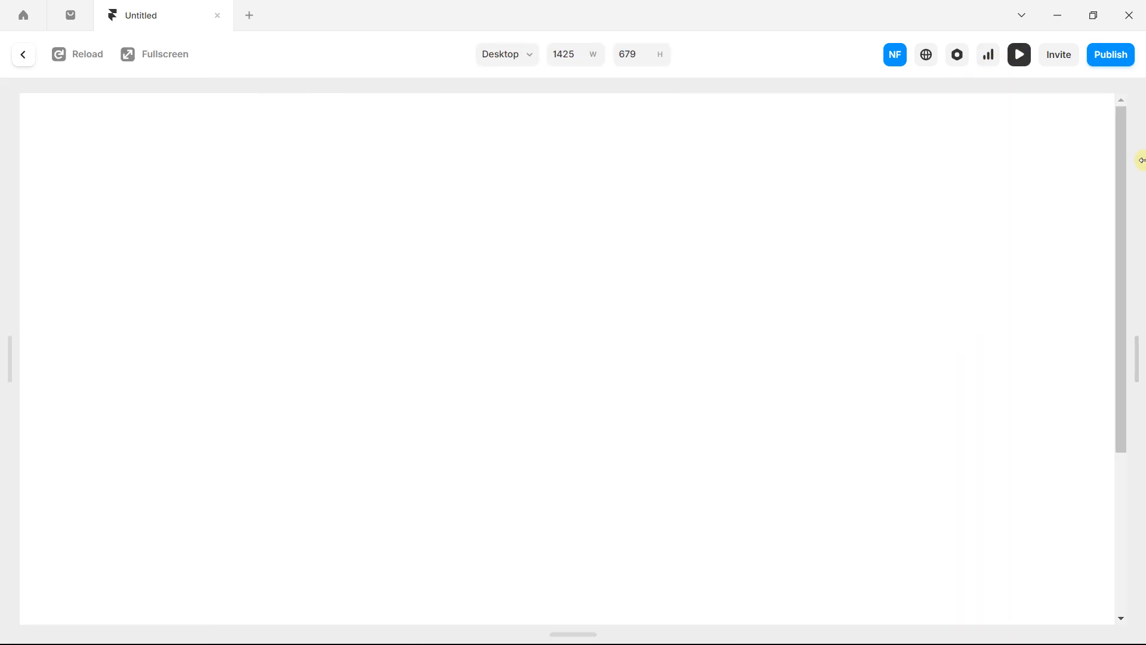
click(1025, 64)
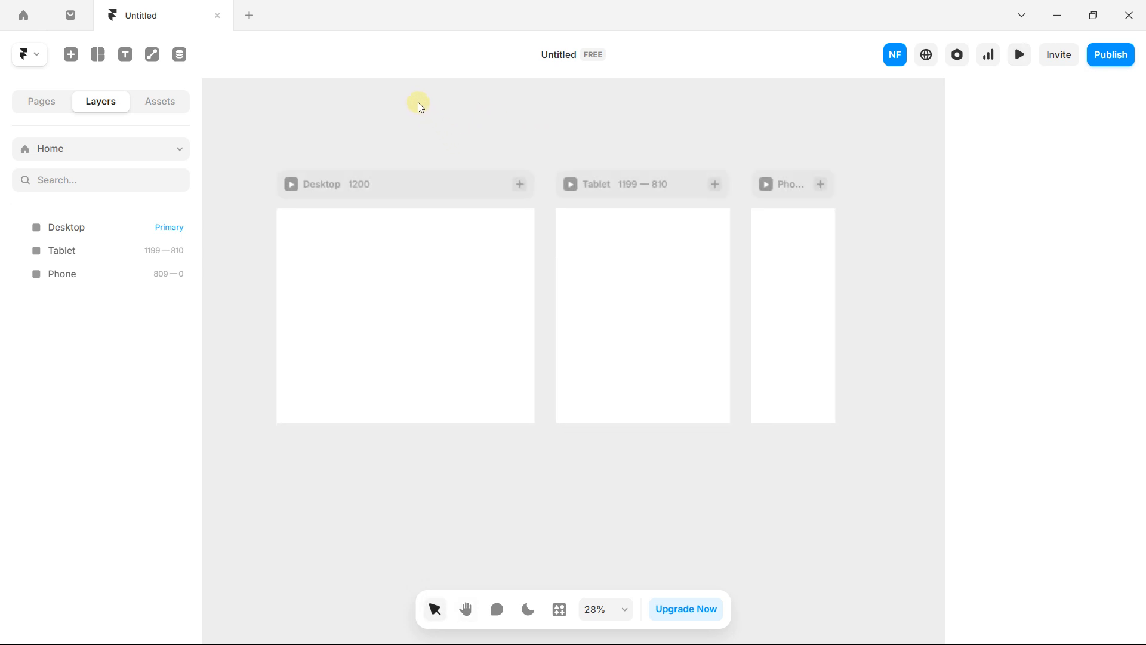
- Draw a frame 1200 wide and about 452 high, spanning the full width at the top of the Desktop breakpoint
click(100, 57)
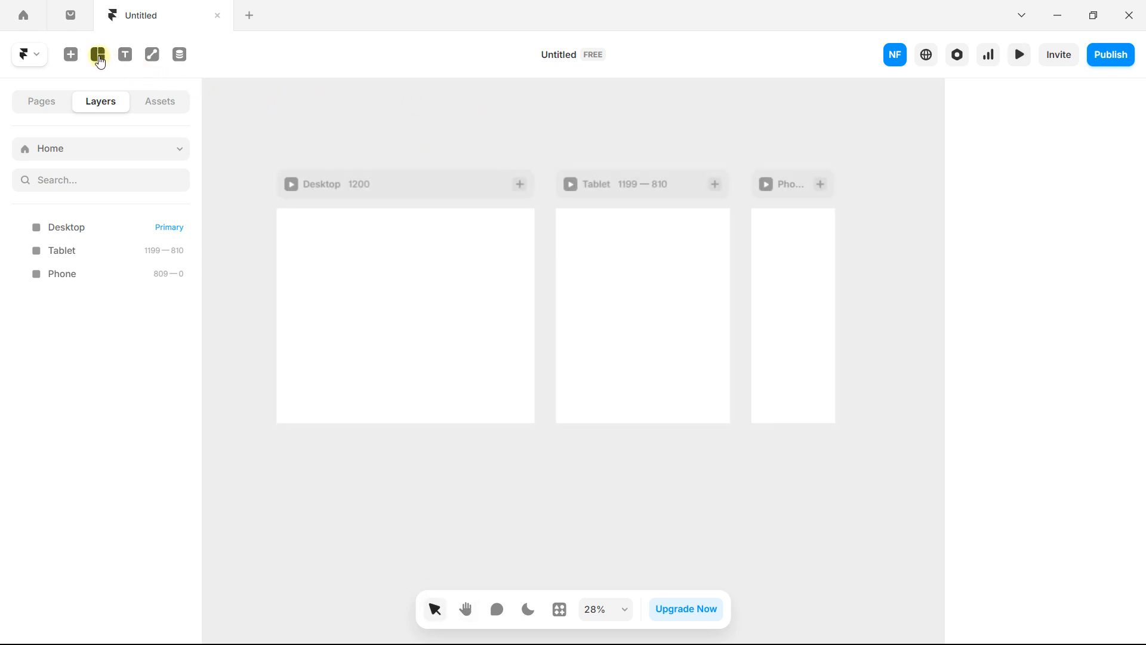
click(111, 91)
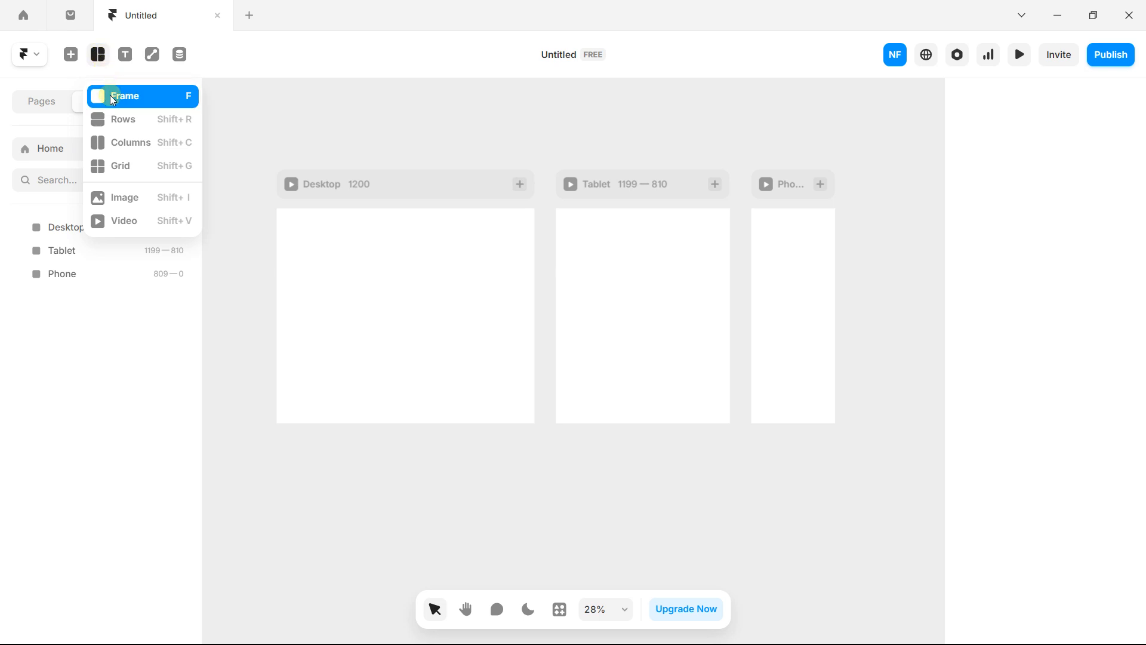
drag(276, 209, 530, 306)
scroll(388, 268, up, 2)
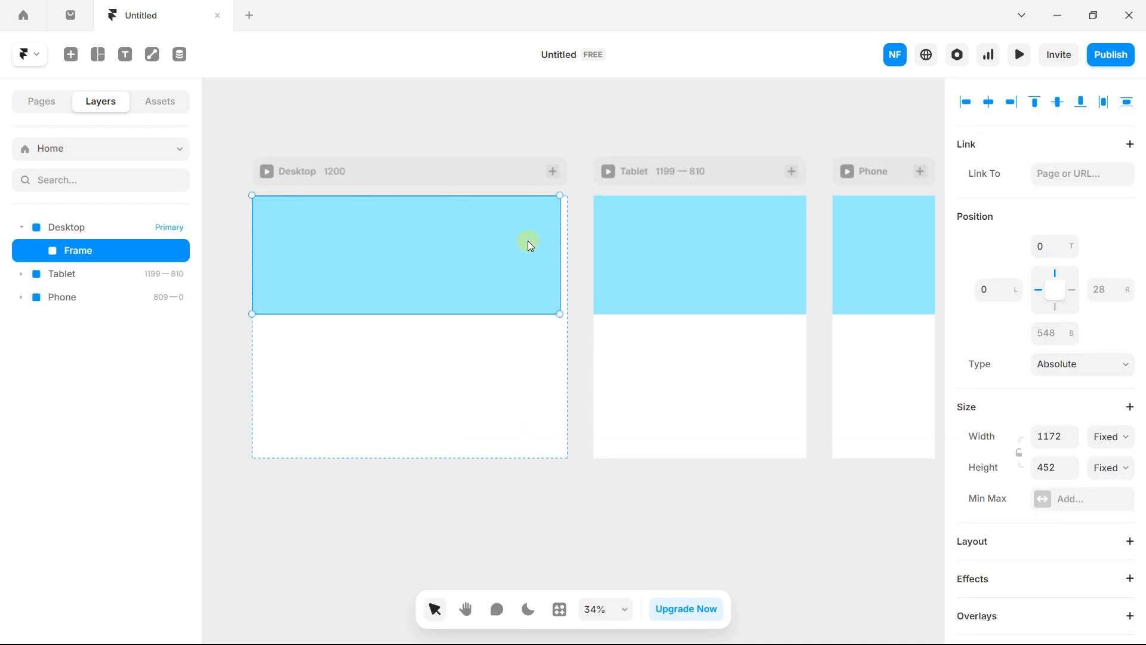
drag(560, 238, 568, 238)
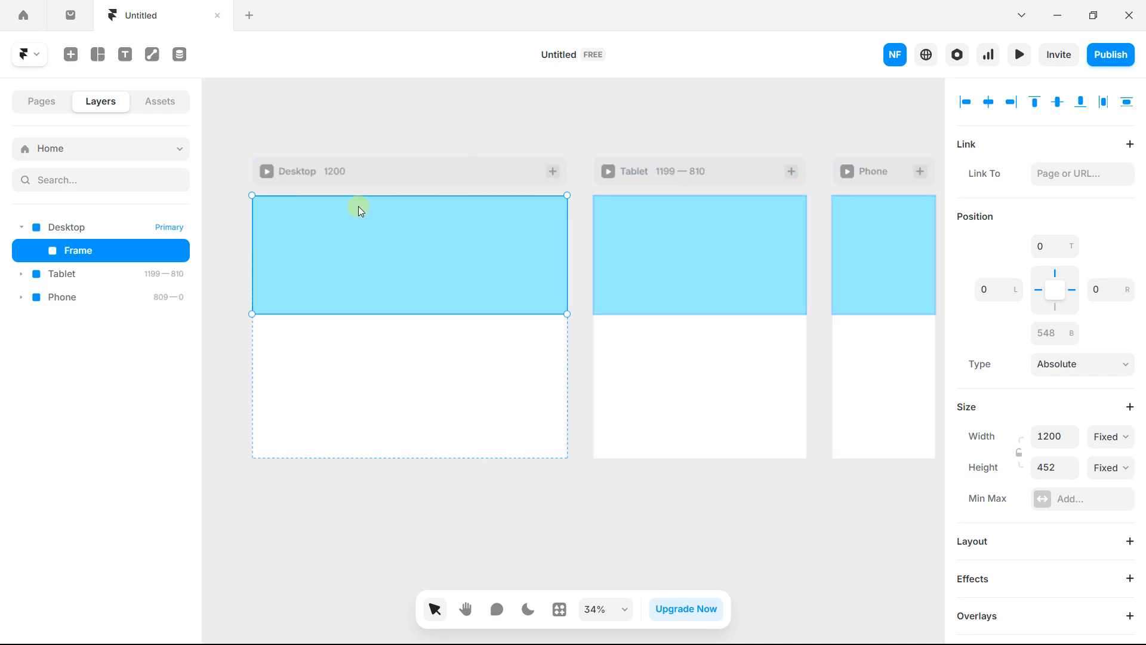
- Set the Desktop frame's fill to the solid blue 00CCF5
click(354, 117)
click(368, 245)
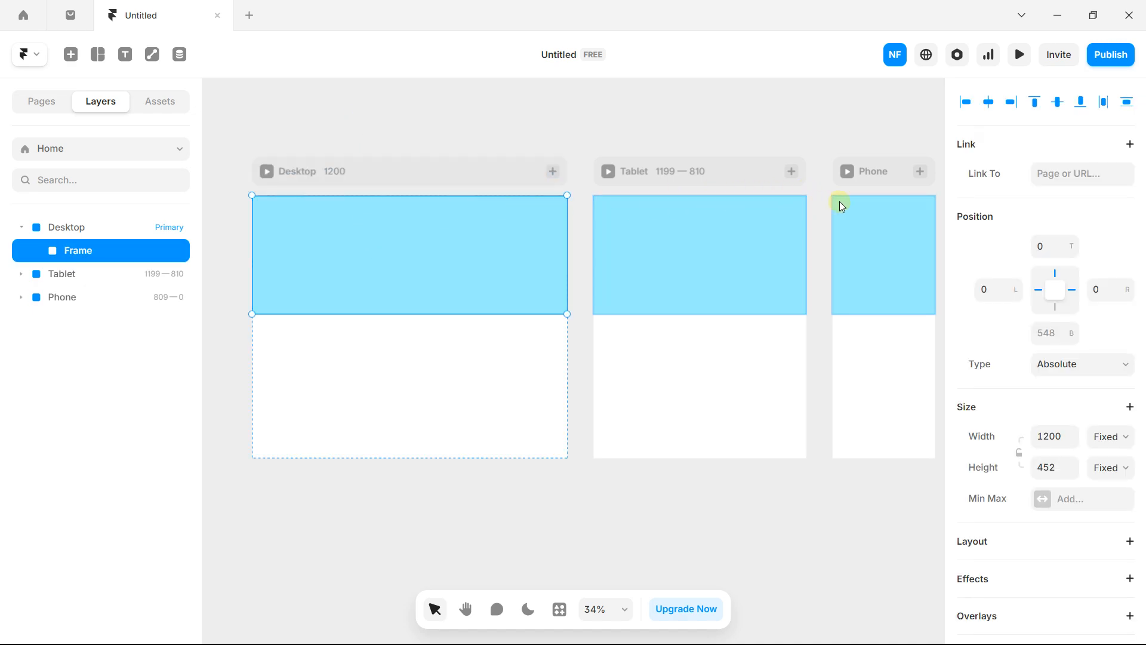
scroll(1034, 281, down, 4)
scroll(1035, 281, down, 3)
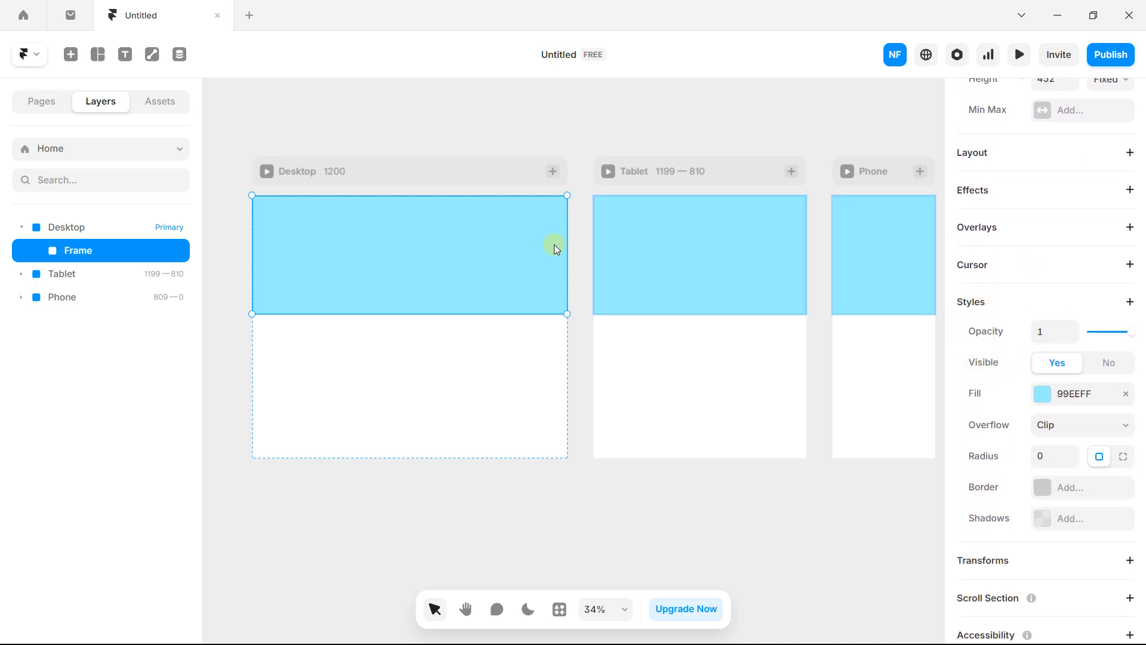
click(1043, 394)
drag(872, 421, 935, 408)
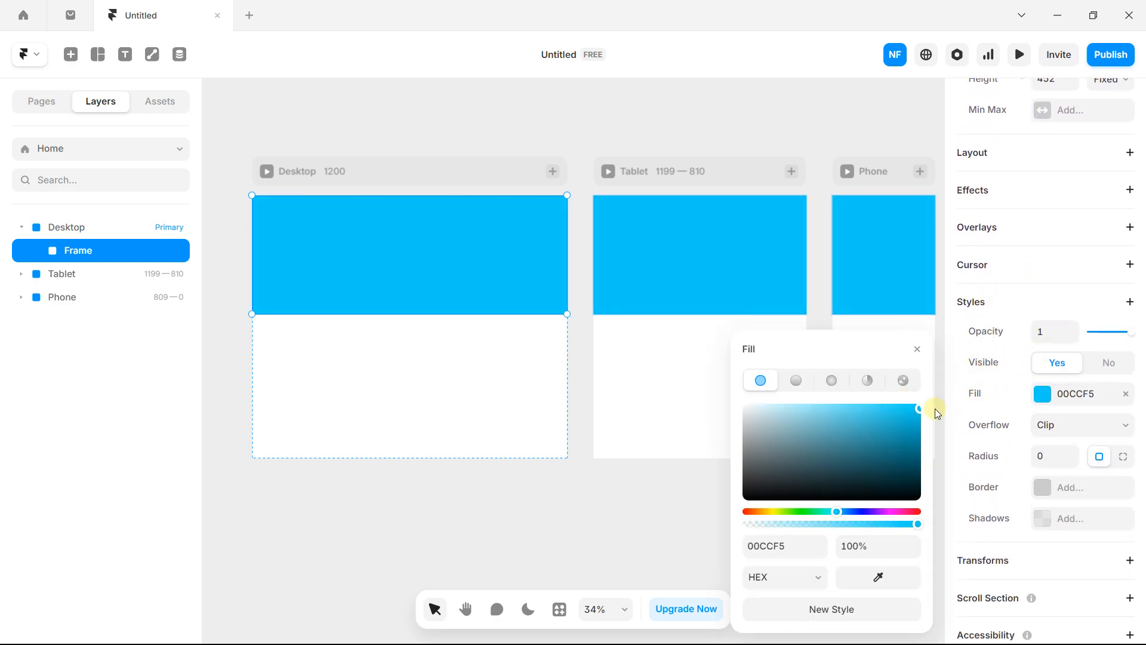
- Try a linear gradient fill from near-black to light blue C2F5FF on the frame, and switch back to a solid fill
click(800, 385)
click(410, 196)
click(807, 496)
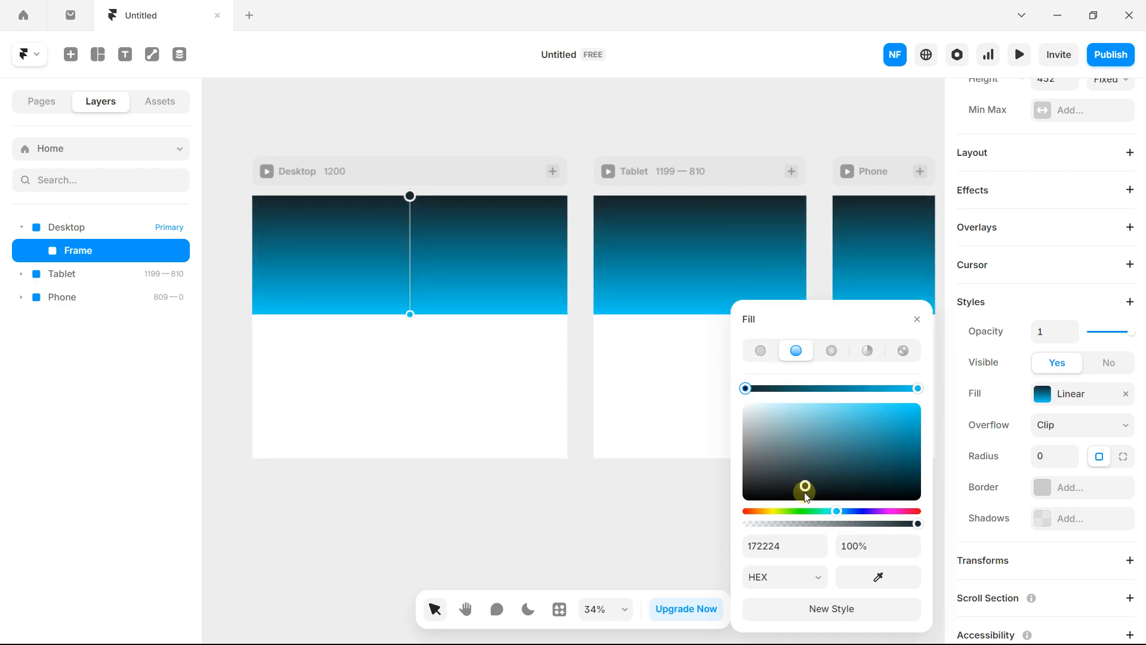
click(918, 388)
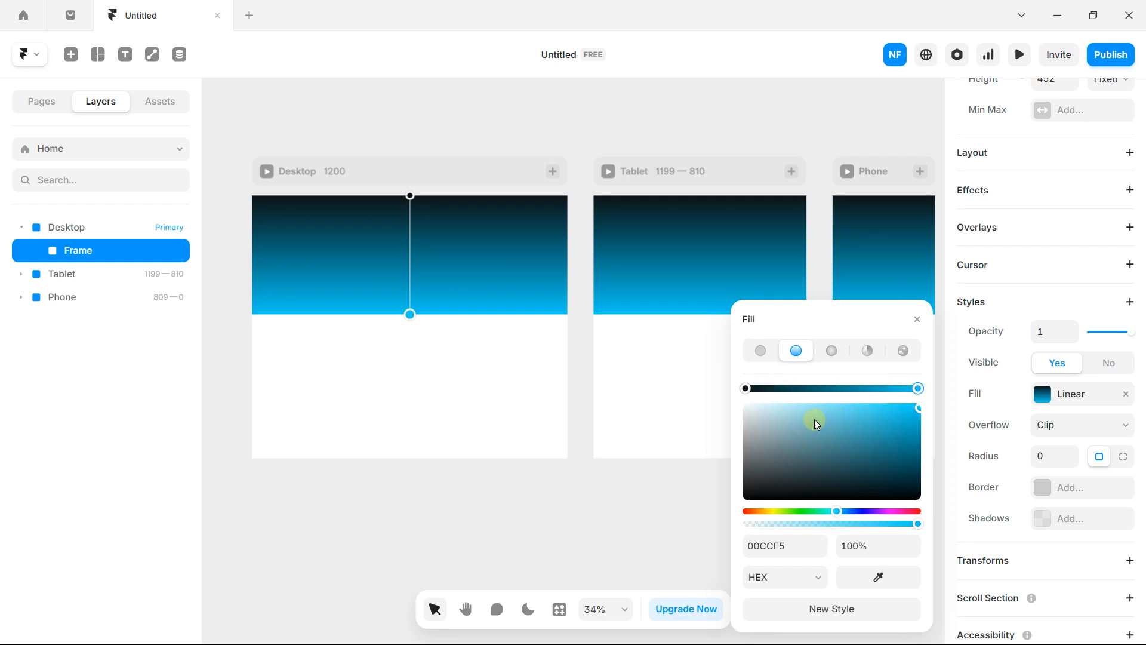
drag(821, 424, 789, 380)
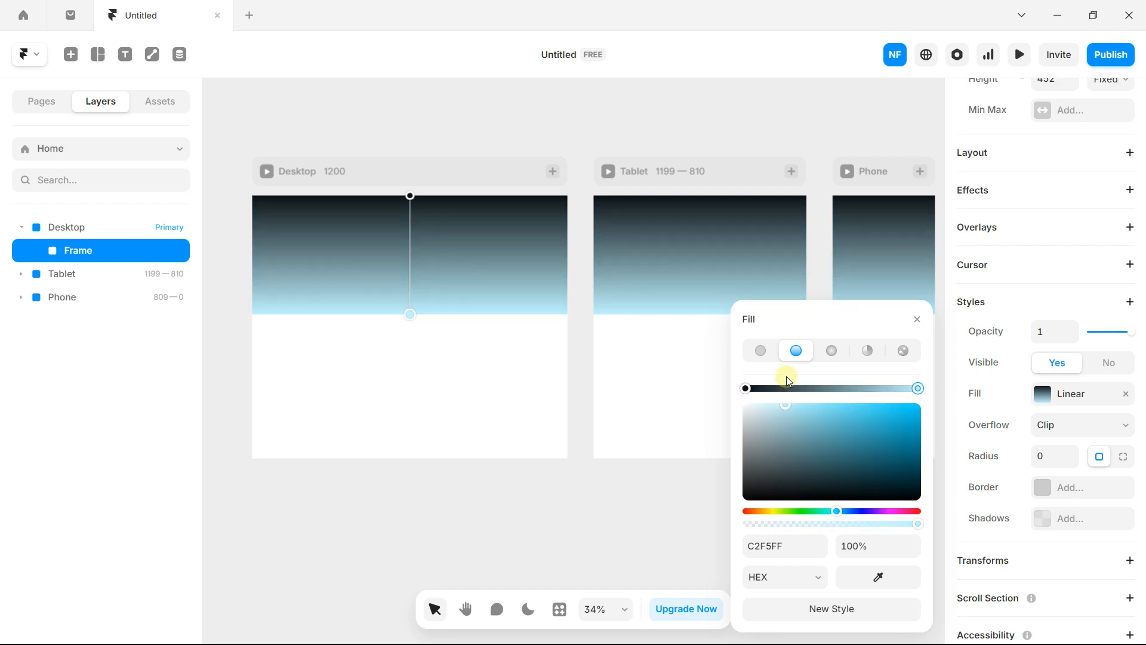
click(760, 350)
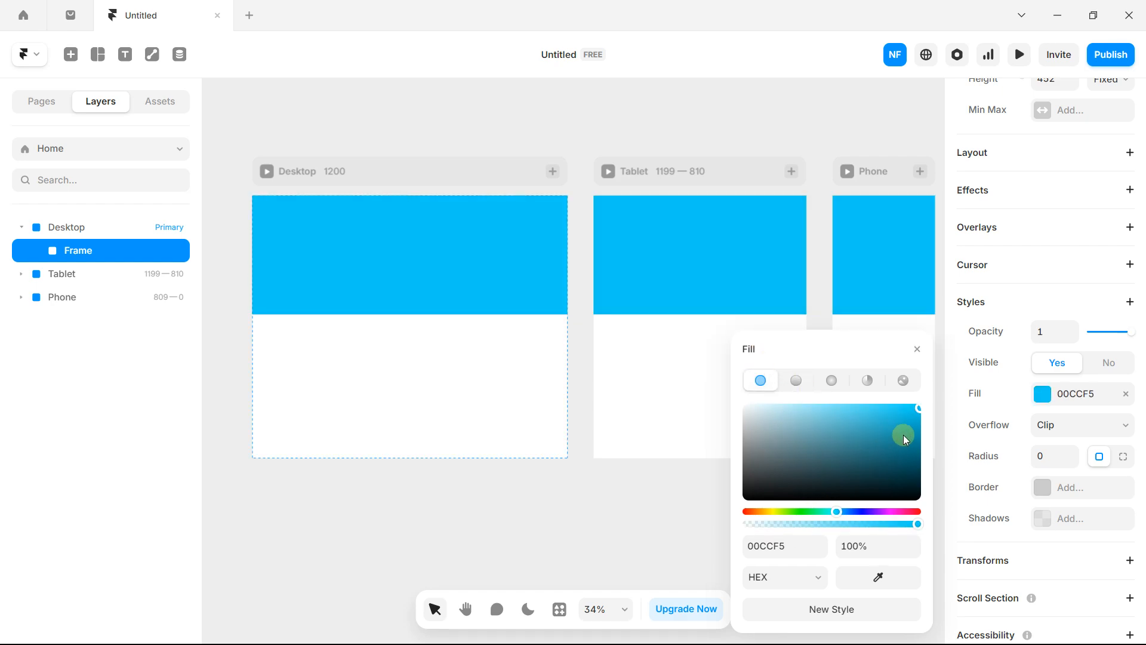
- Darken the frame's solid fill to 00687D
drag(914, 428, 935, 455)
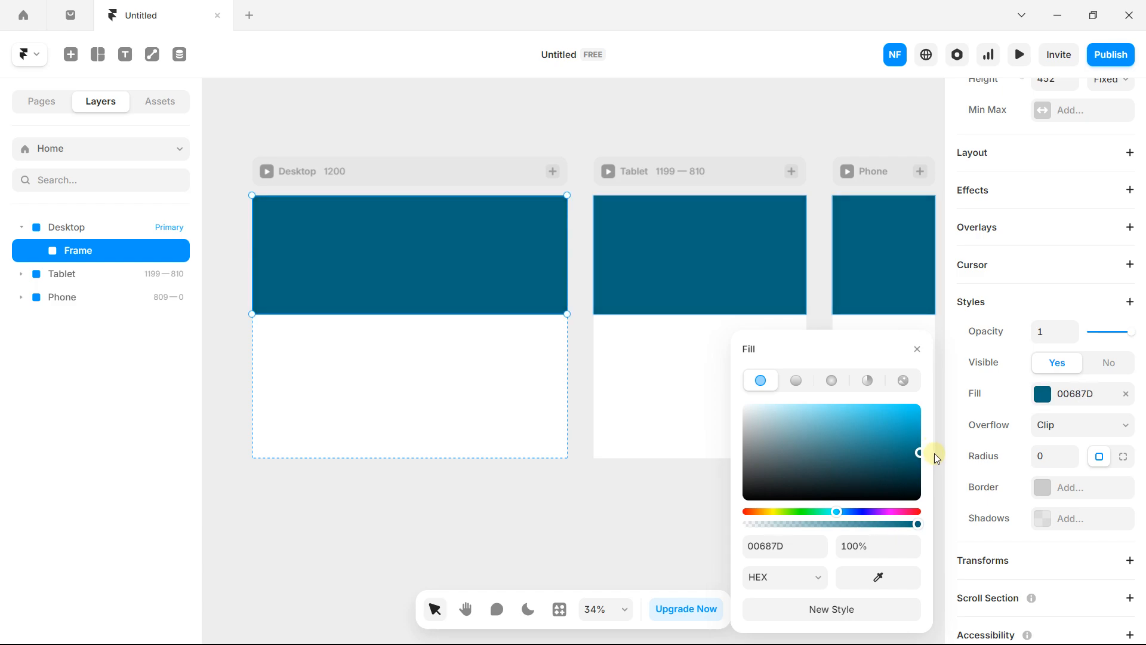
click(532, 379)
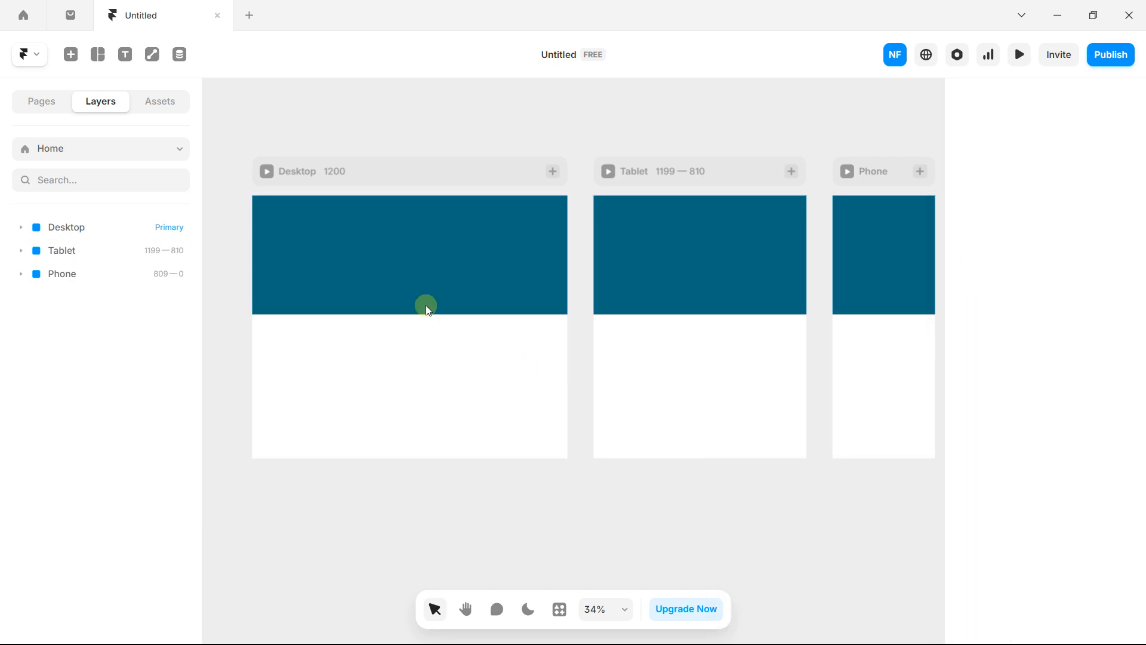
- Add a text layer reading "Section" inside the dark blue Desktop frame
scroll(369, 285, up, 2)
key(space)
drag(356, 245, 388, 258)
click(124, 60)
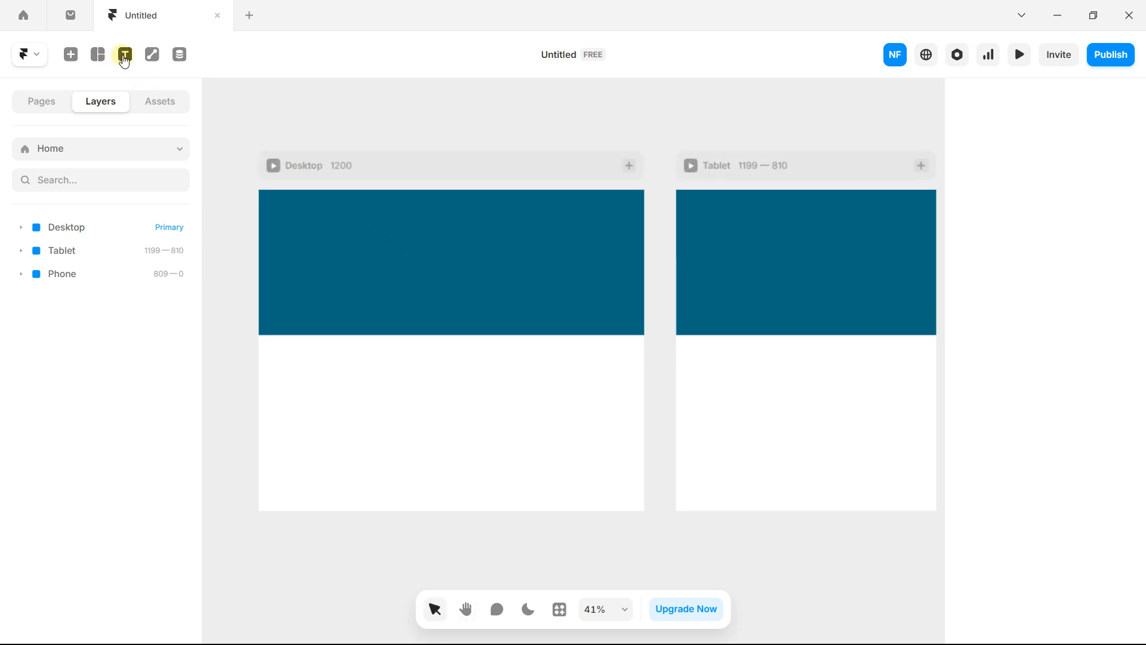
click(129, 63)
click(397, 246)
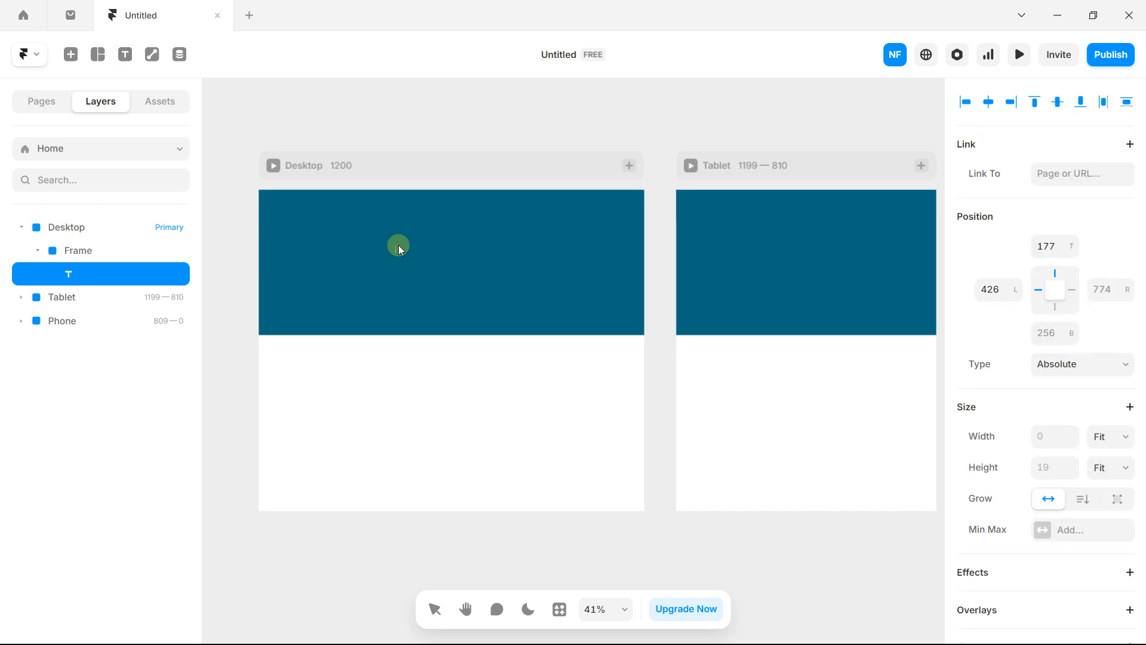
key(Caps_Lock)
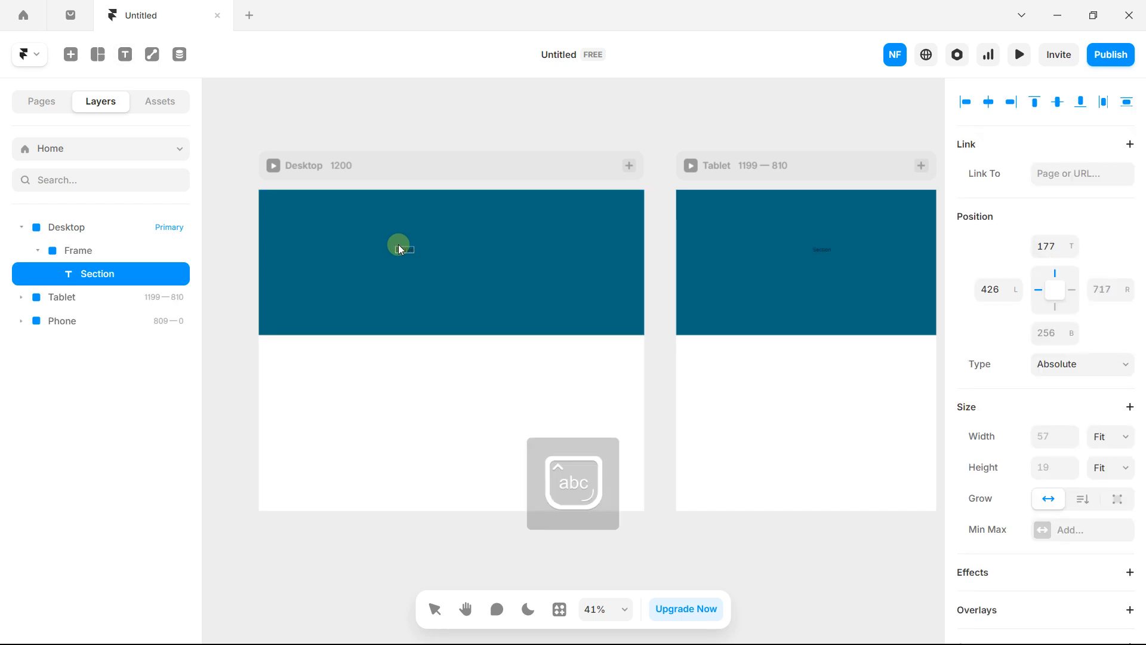
key(Escape)
- Centre the "Section" text in its frame and set its font size to 80 px
drag(402, 250, 448, 263)
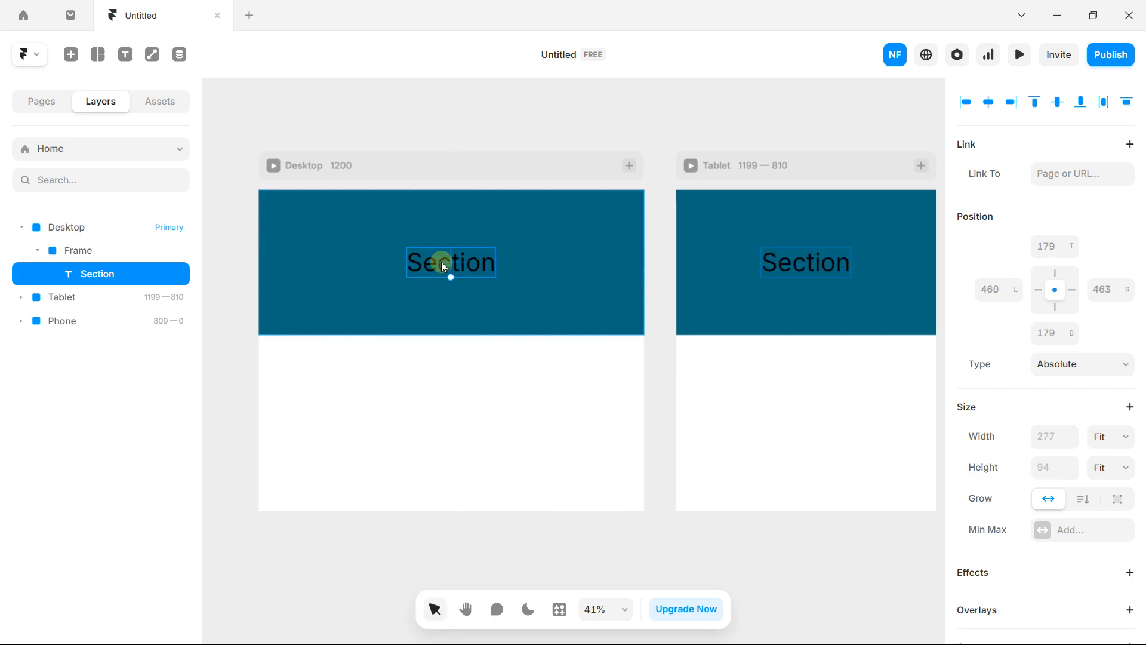
key(h)
mouse_move(758, 202)
mouse_down()
mouse_move(490, 241)
mouse_move(745, 204)
mouse_up()
drag(345, 274, 426, 274)
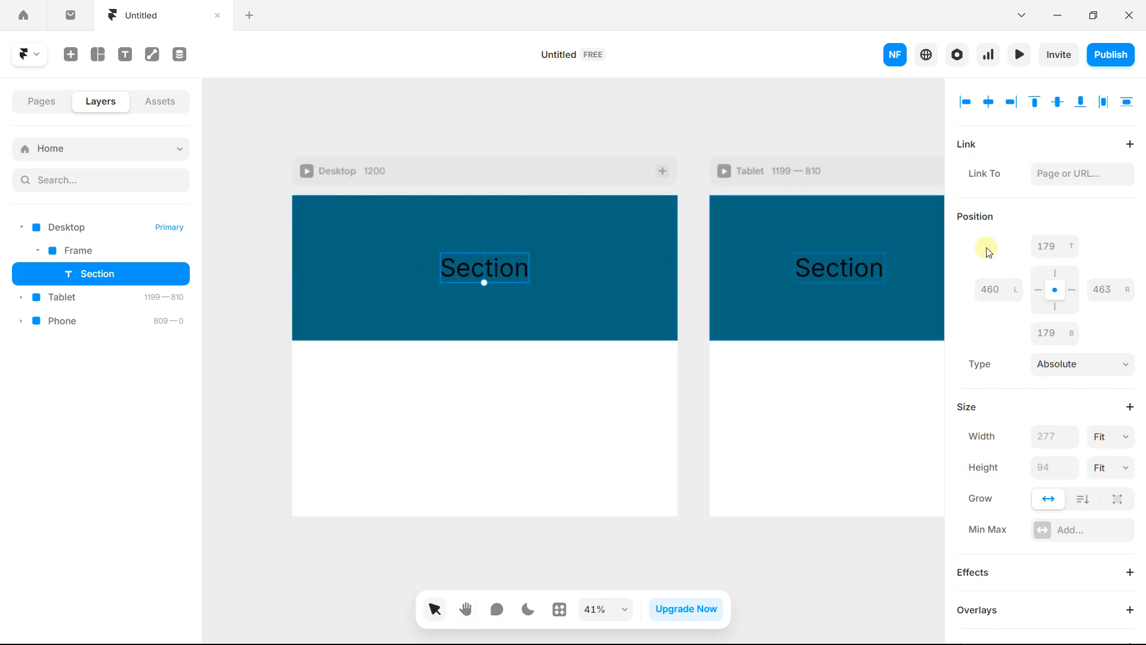
scroll(1009, 310, down, 10)
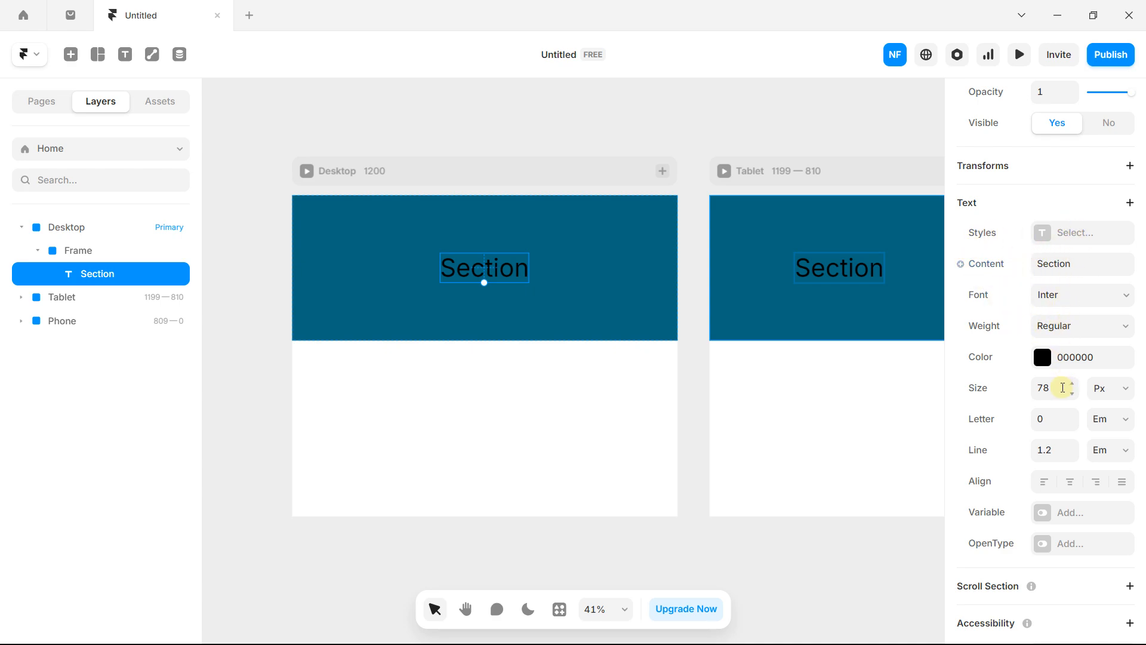
click(1071, 395)
click(1072, 395)
click(1072, 383)
click(1073, 383)
- Change the colour of the "Section" text to white
click(1047, 359)
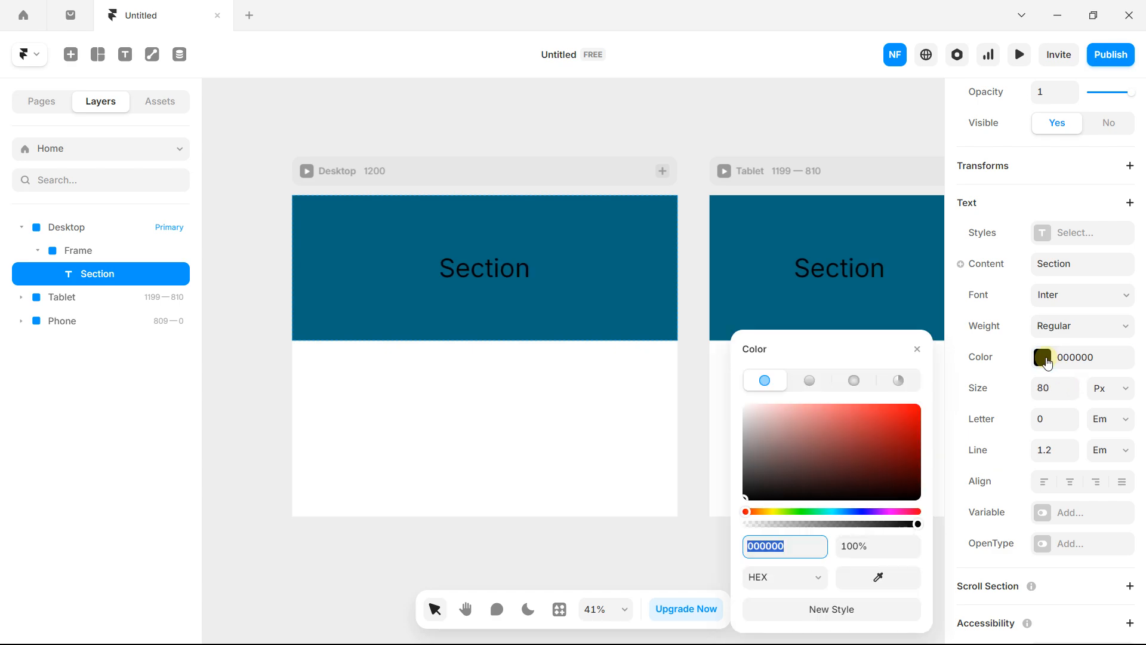
drag(884, 424, 642, 357)
click(522, 103)
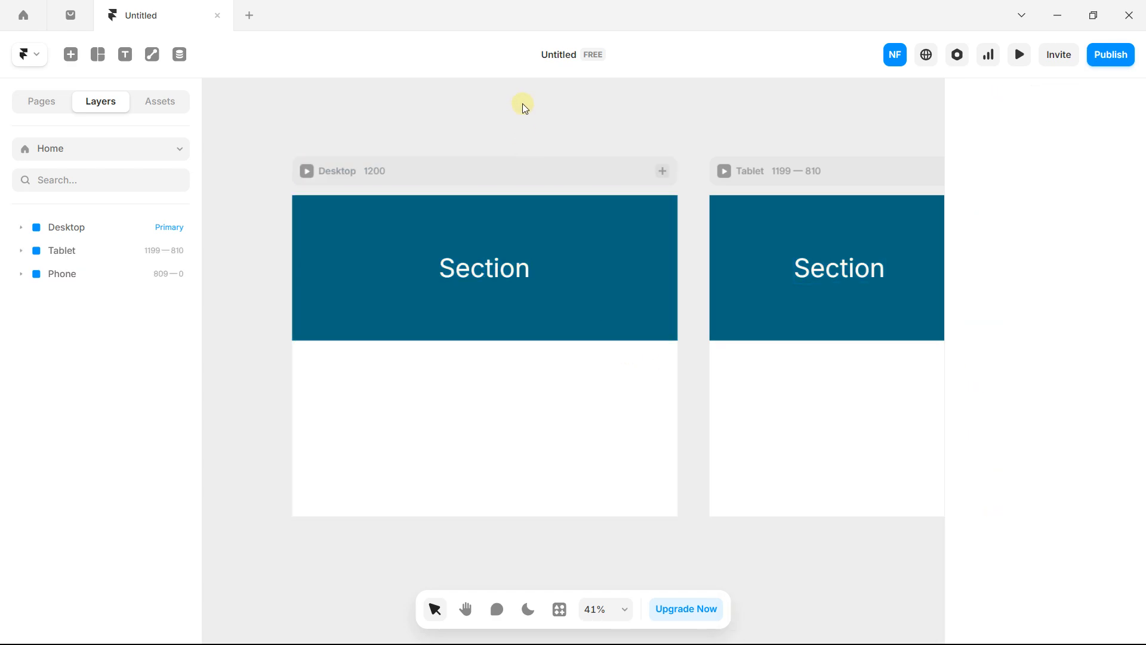
- Add a text layer reading "Ttirle content" in the white area below the blue frame of the Desktop page
key(space)
drag(550, 320, 526, 266)
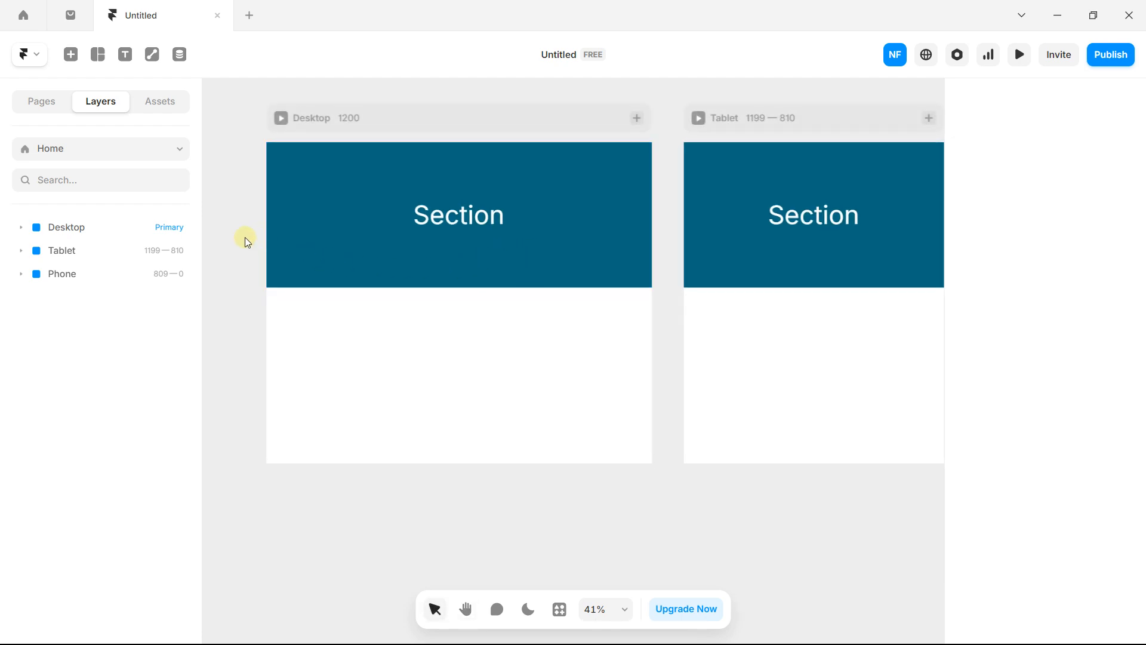
scroll(376, 324, up, 2)
key(space)
drag(401, 310, 414, 263)
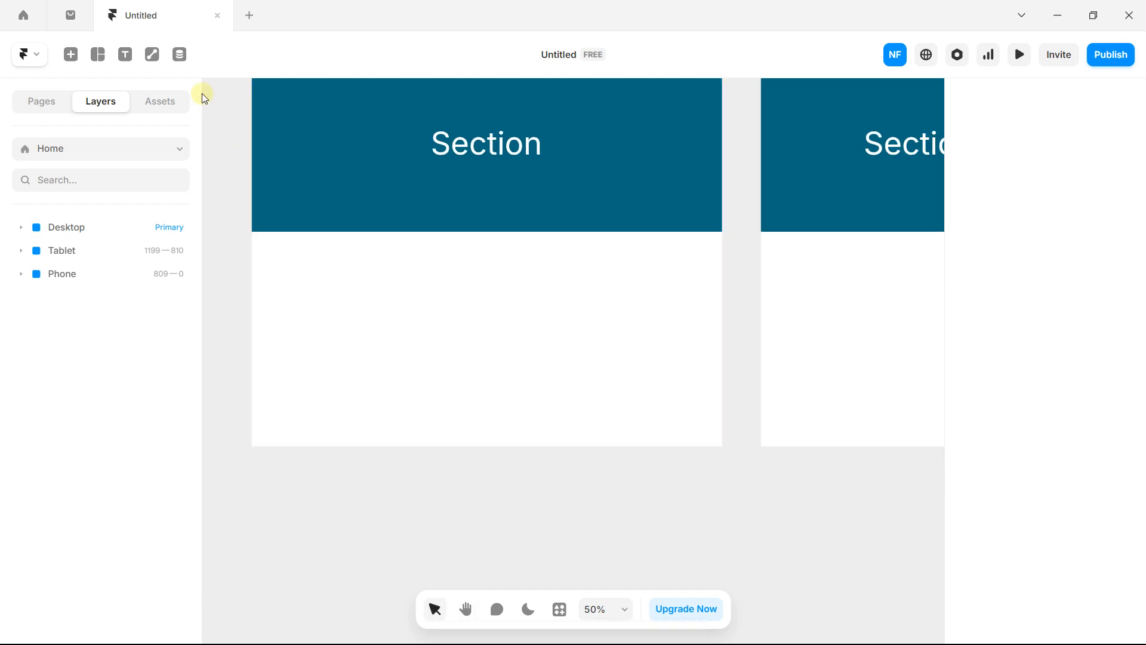
click(126, 55)
click(425, 266)
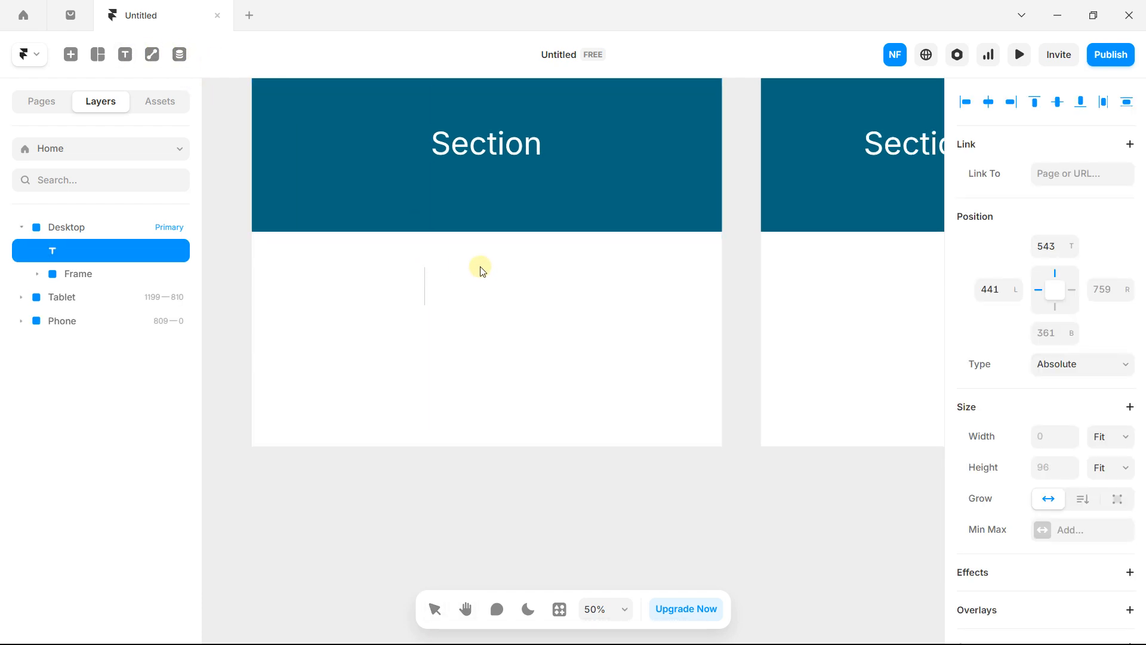
key(Caps_Lock)
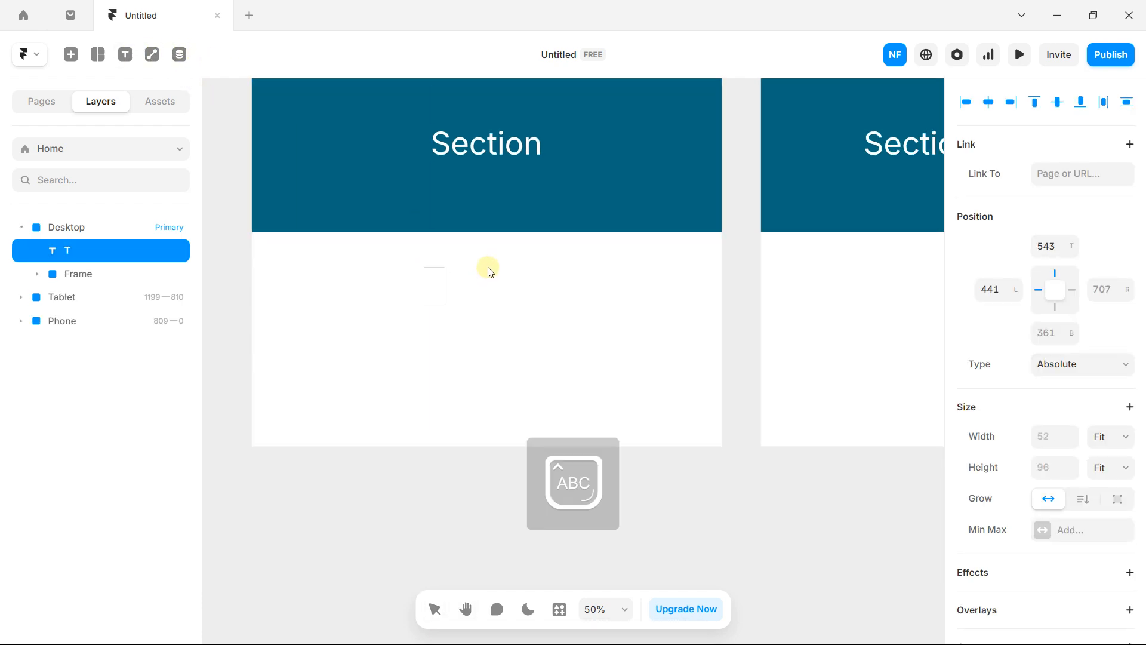
text(Ttirle content)
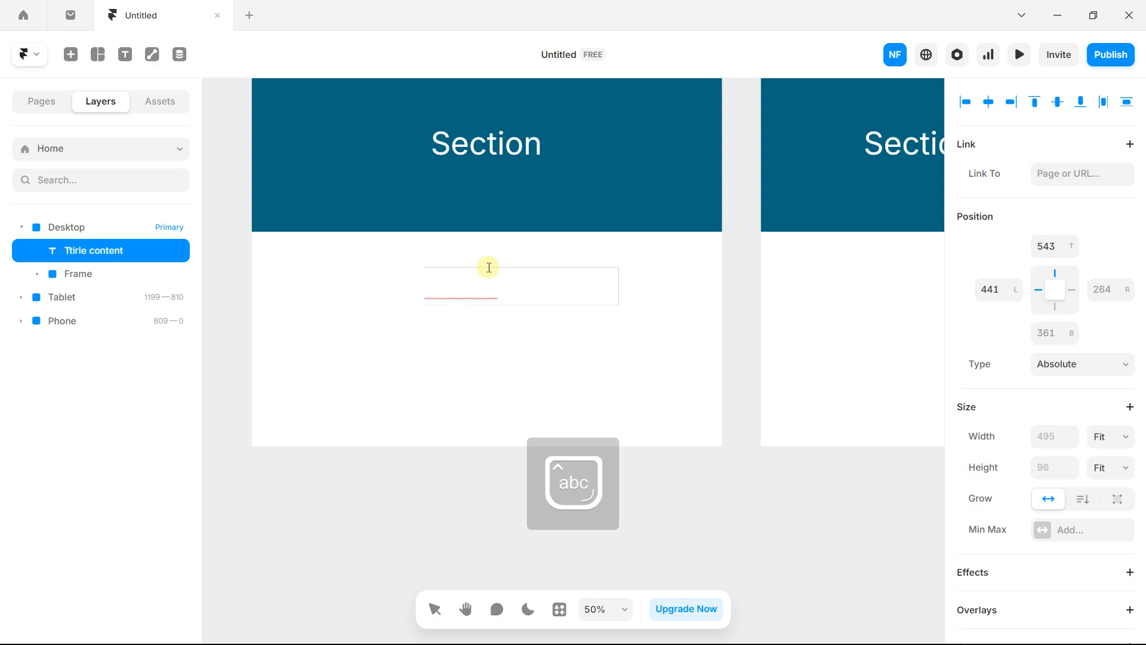
key(Escape)
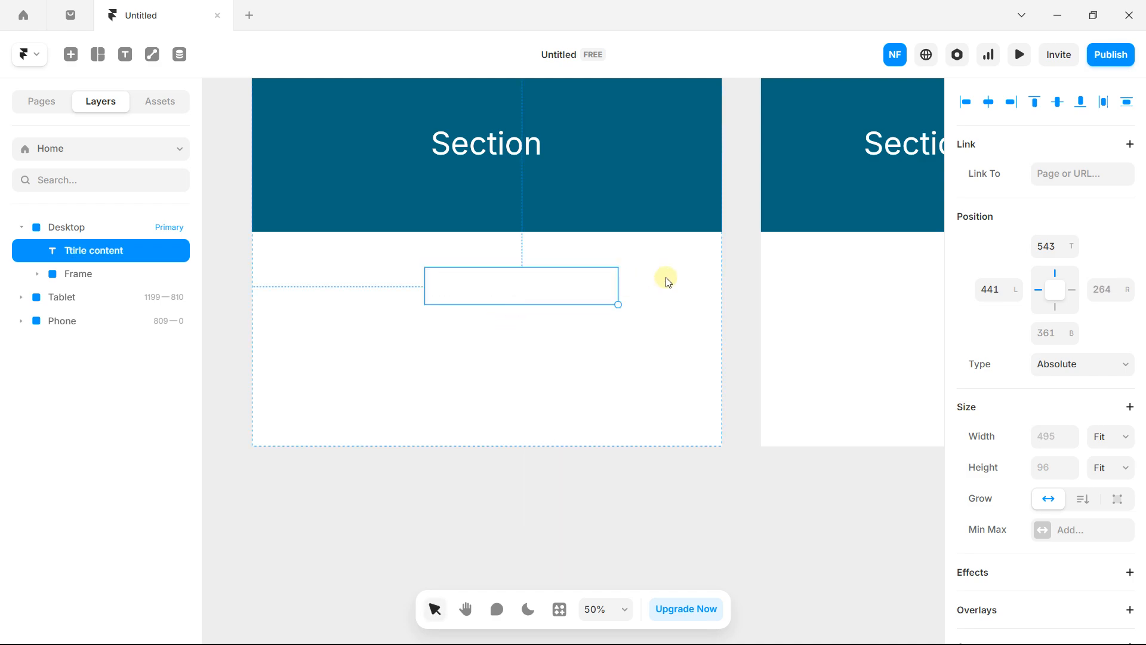
- Change the colour of the new text below the blue frame to black, 000000
scroll(1075, 333, down, 1)
scroll(1075, 333, down, 10)
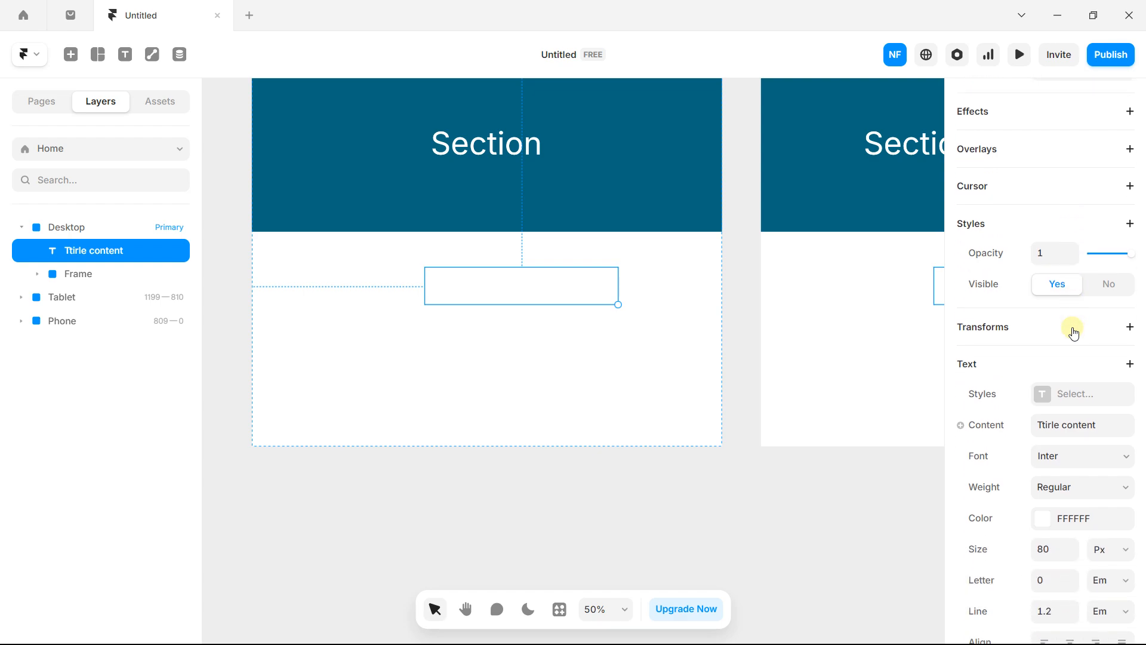
click(1042, 288)
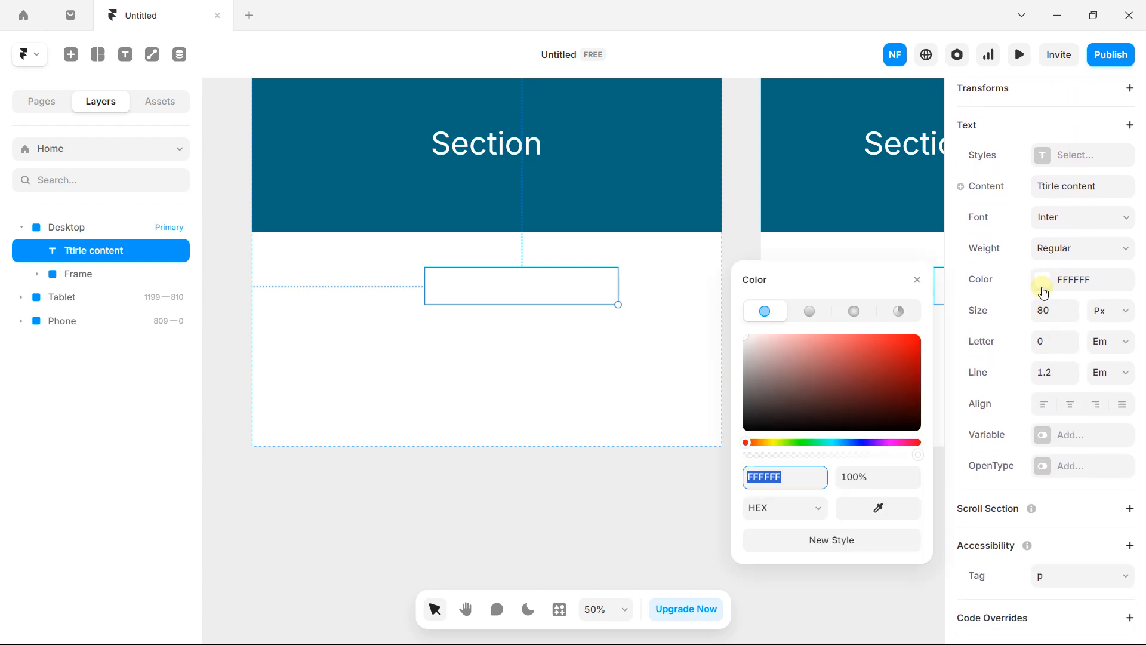
drag(789, 390, 745, 429)
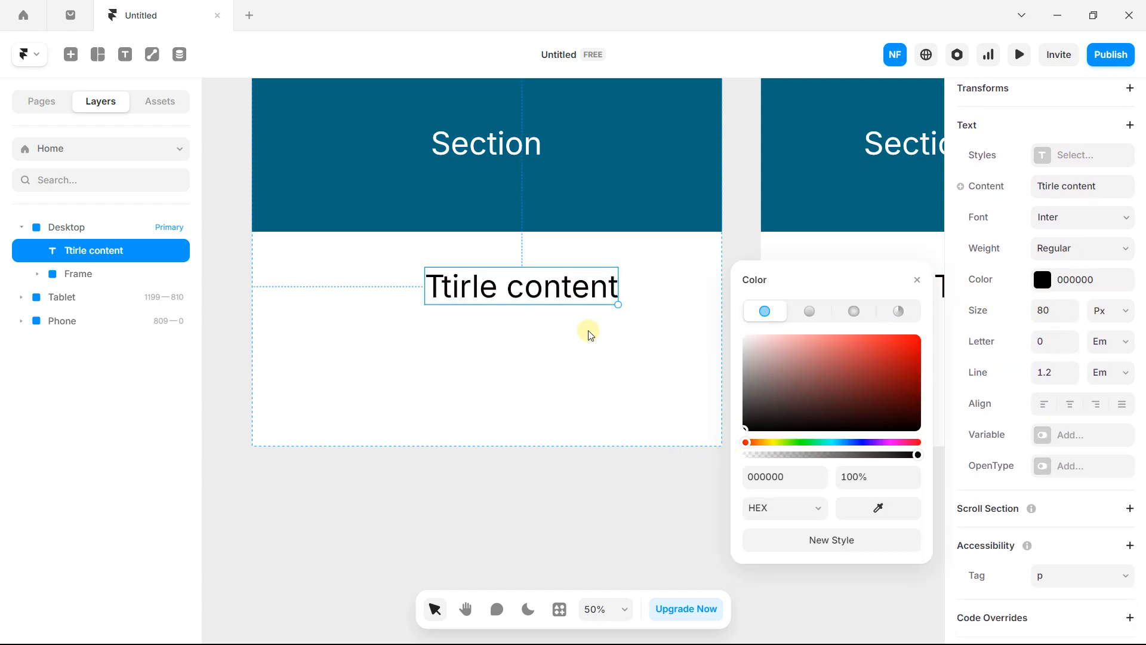
- Correct the misspelled word so the text reads "Title content"
double_click(458, 286)
mouse_move(468, 283)
mouse_down()
mouse_move(446, 288)
mouse_move(501, 284)
mouse_move(449, 285)
mouse_up()
text(Title)
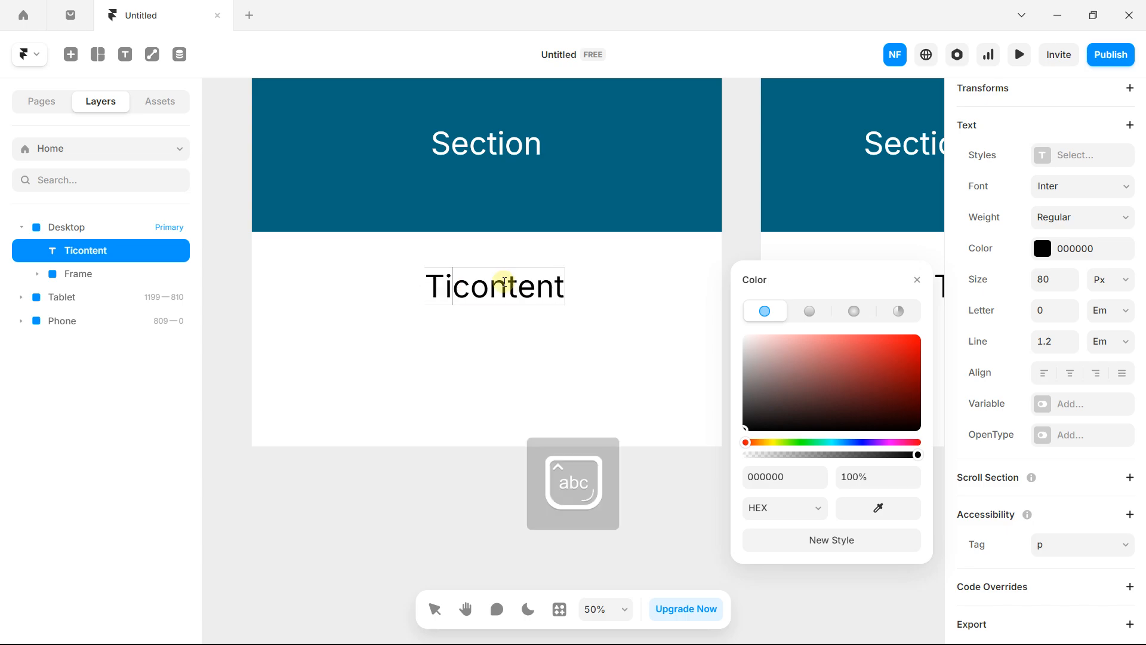
key(Escape)
- Scale the "Title content" text down to a 55 px font size and centre it horizontally on the Desktop page
drag(545, 300, 498, 284)
click(562, 321)
click(495, 299)
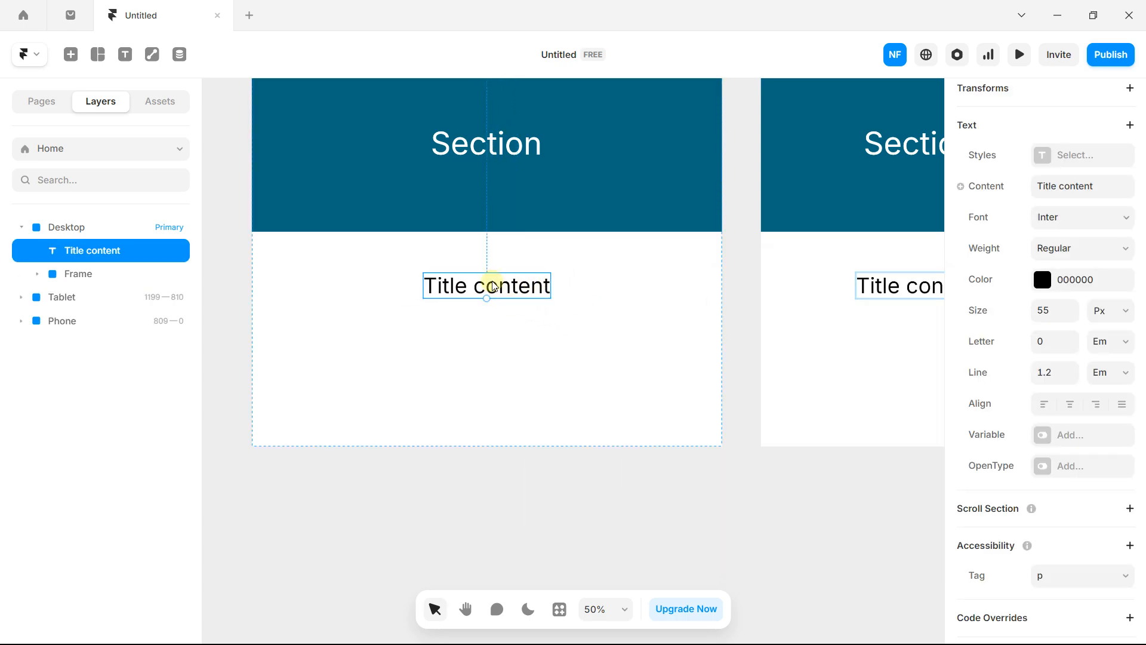
- Place a smaller copy of the title beneath it, reading "This is description about this section" and "to learn different features about options" on two lines
drag(498, 287, 487, 328)
double_click(512, 323)
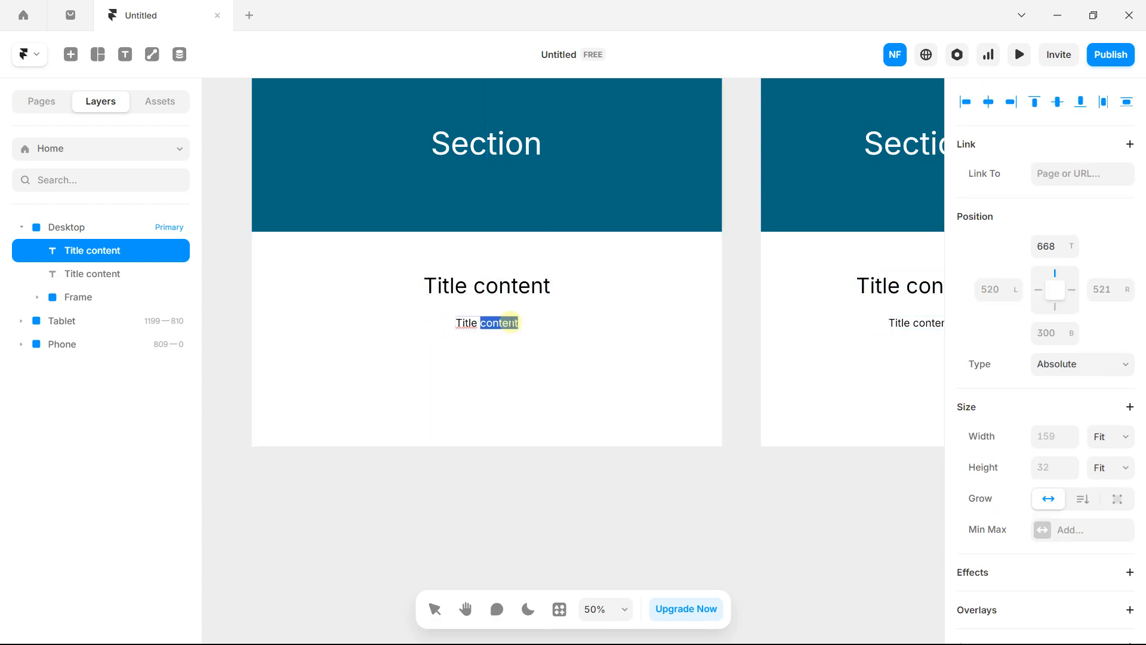
key(BackSpace)
key(BackSpace)
key(BackSpace)
key(BackSpace)
key(BackSpace)
key(BackSpace)
text(T)
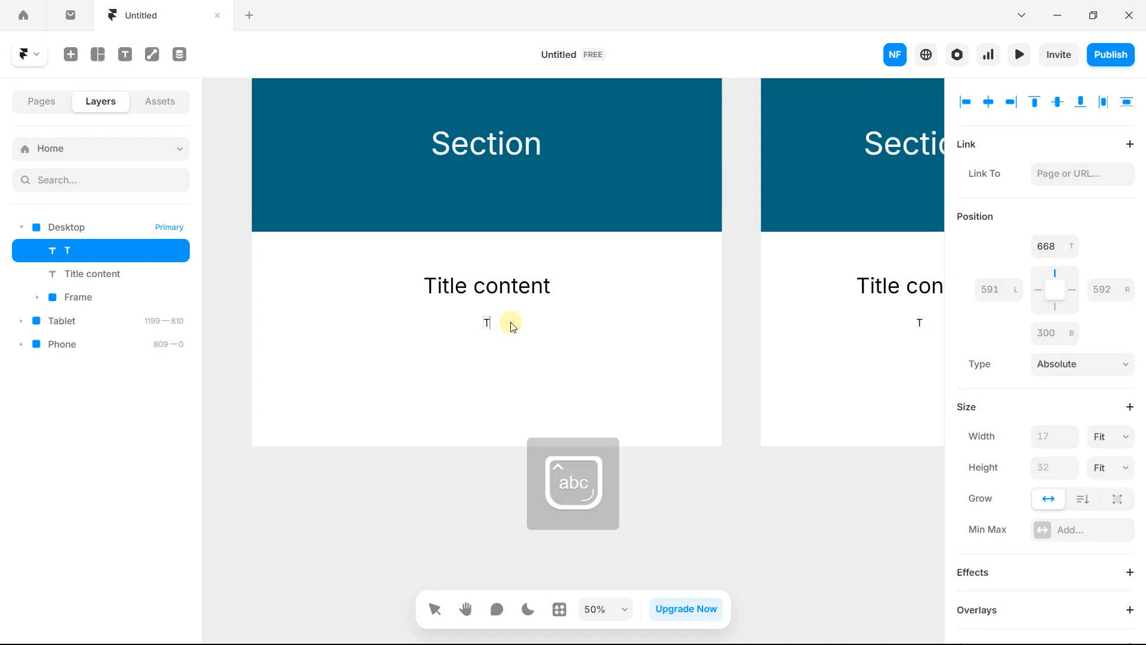
text(his is desc)
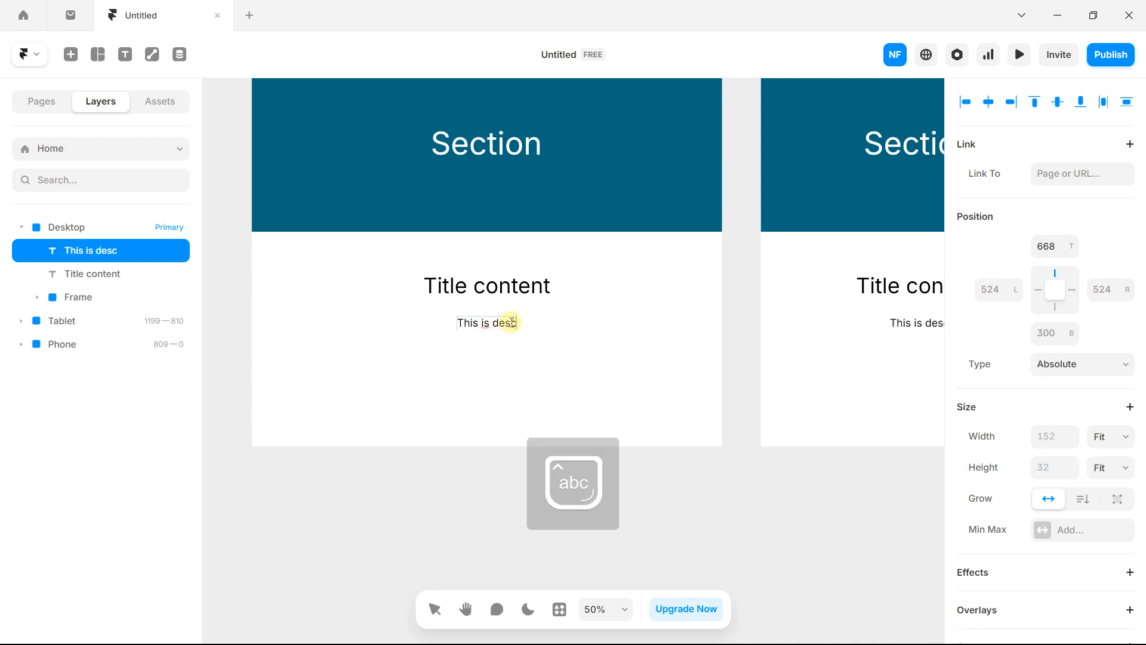
text(ription ab)
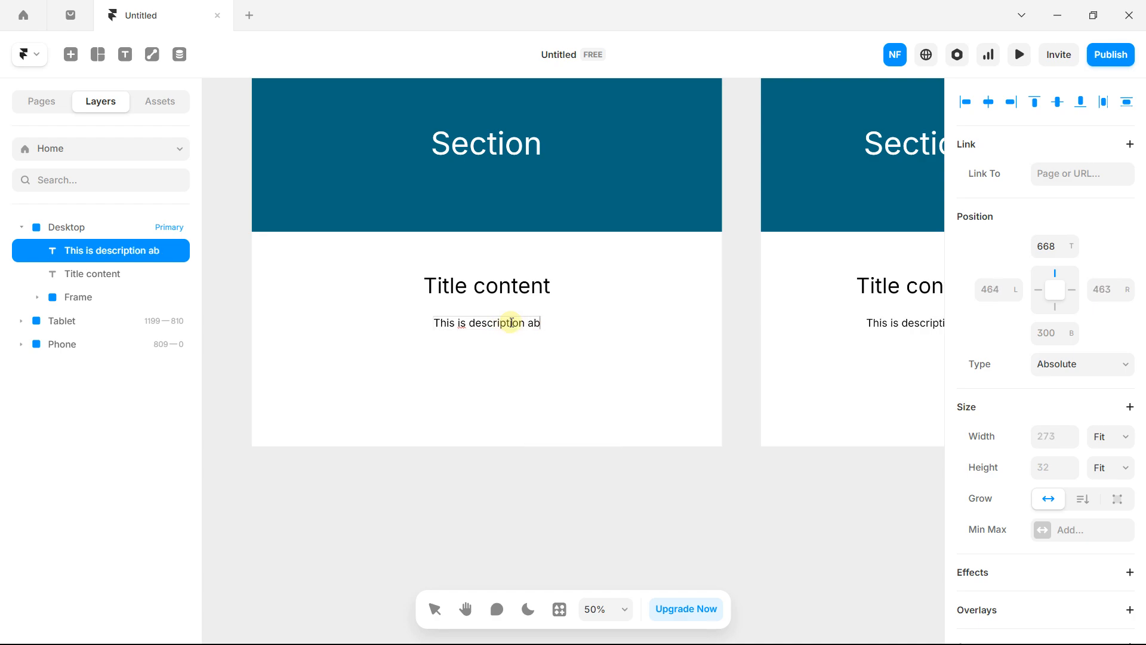
text(out this section)
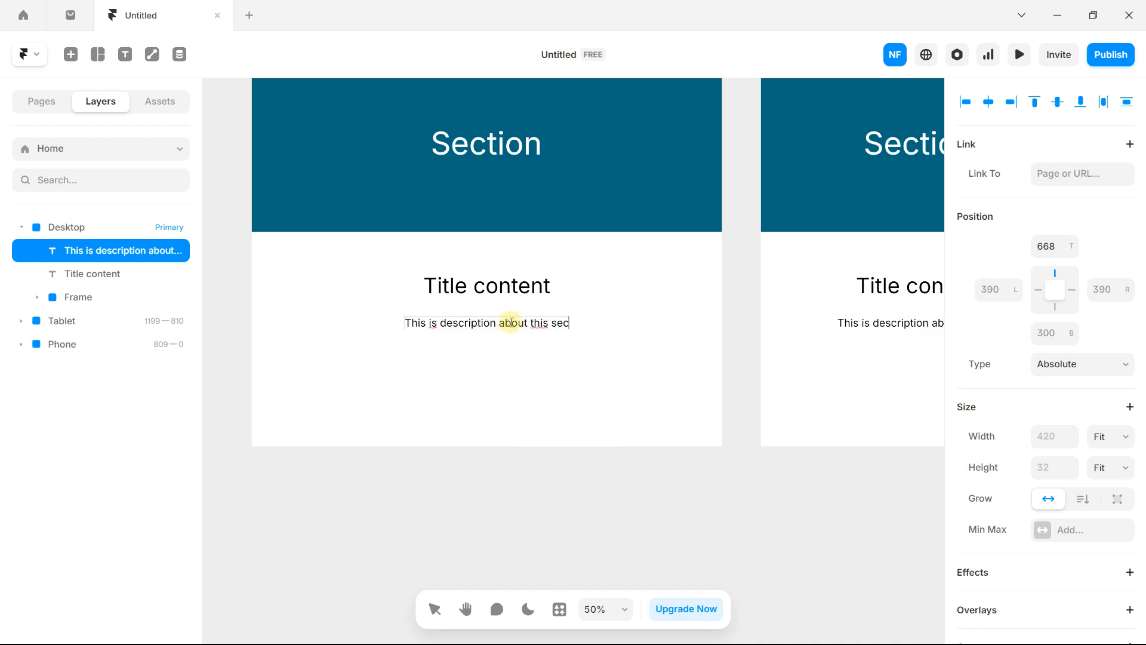
key(Return)
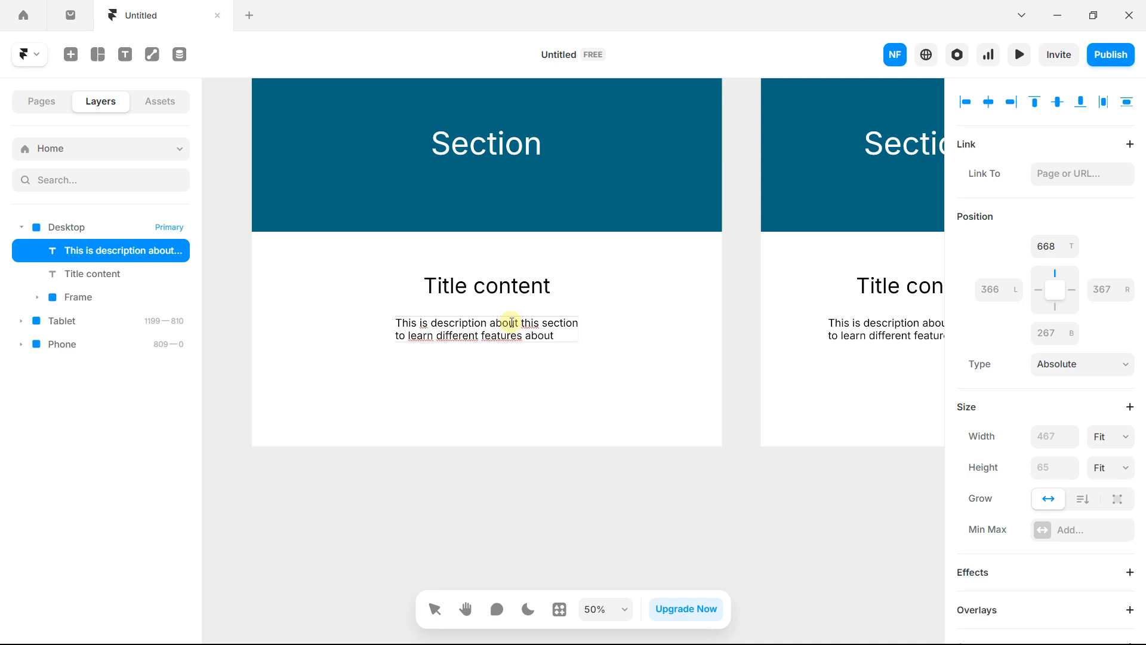
text(tions)
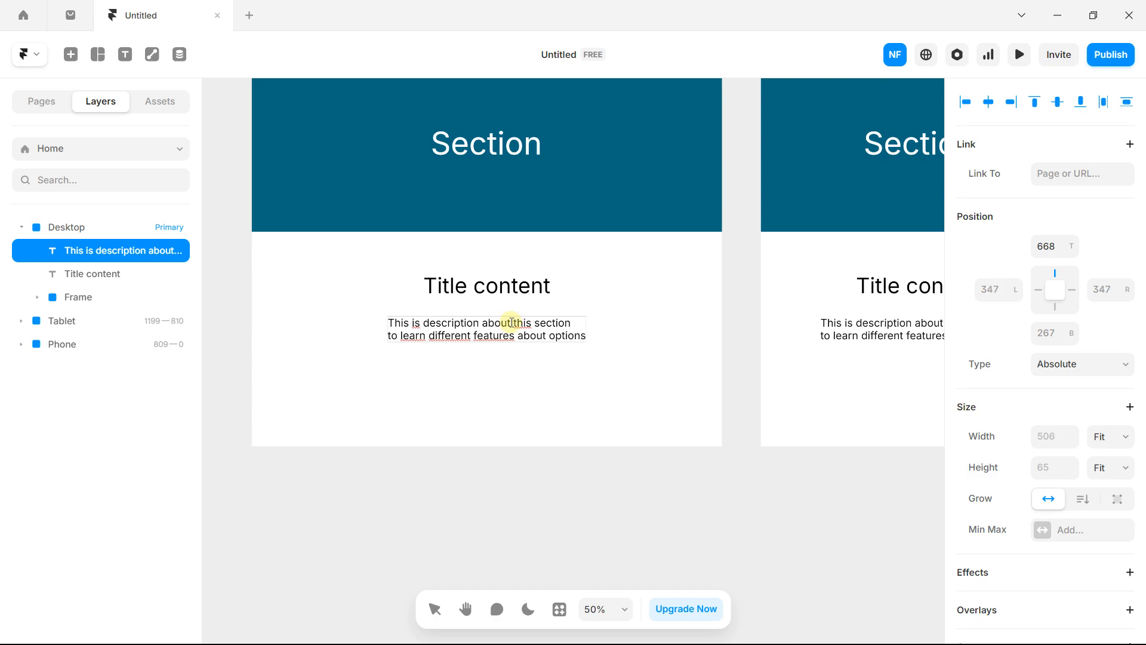
- Move the two-line description slightly closer to the title, keeping it centred, and deselect it
click(488, 364)
drag(501, 335, 565, 370)
scroll(466, 367, up, 2)
key(space)
click(278, 277)
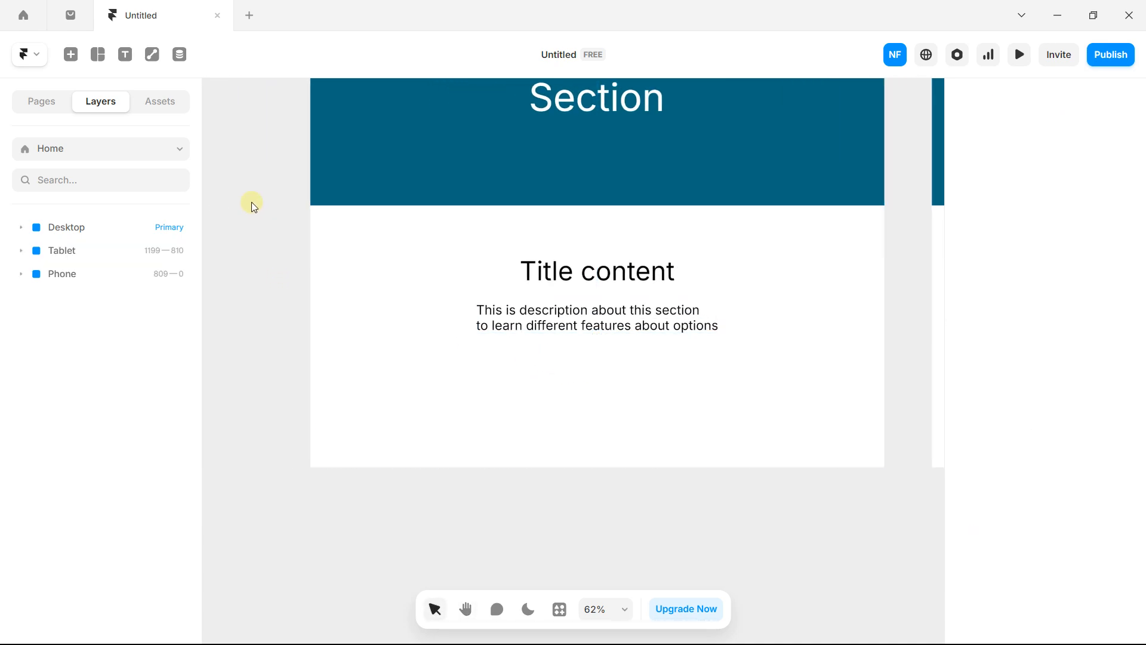
- Add a text layer reading "Discover" below the description and scale it down to about 99 px wide
click(127, 55)
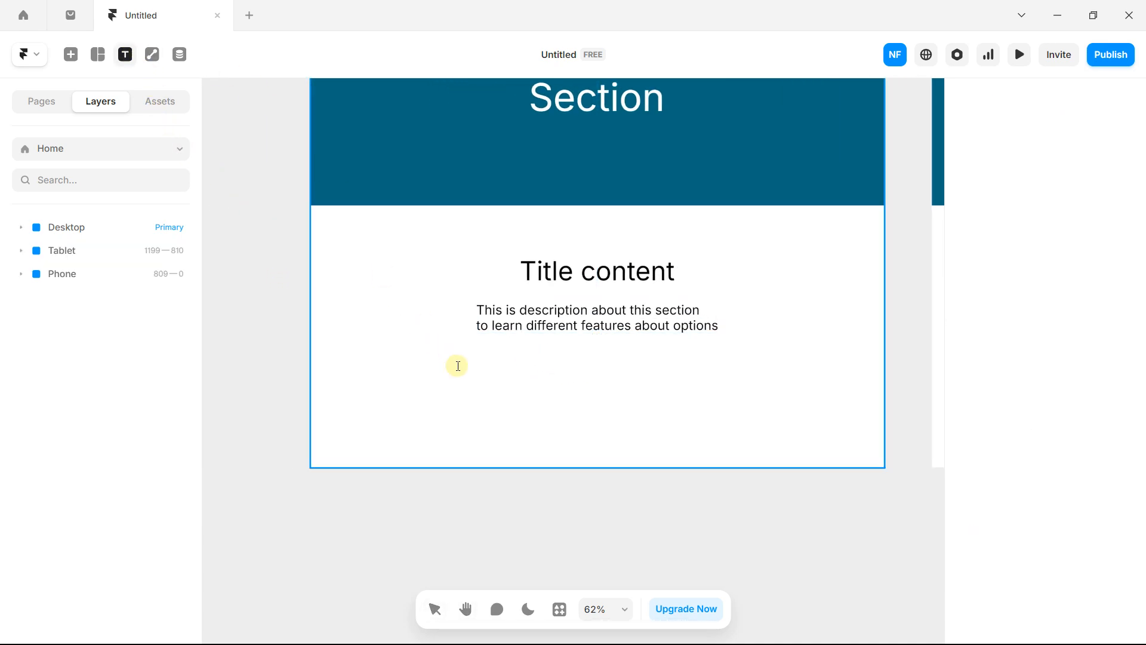
click(467, 384)
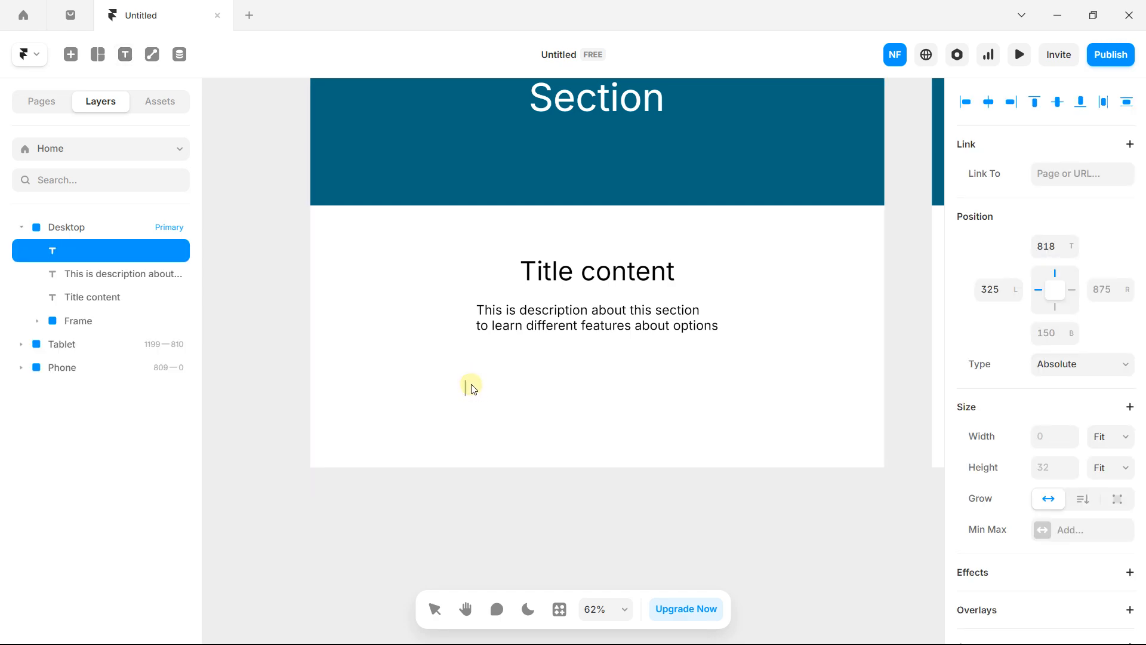
key(Caps_Lock)
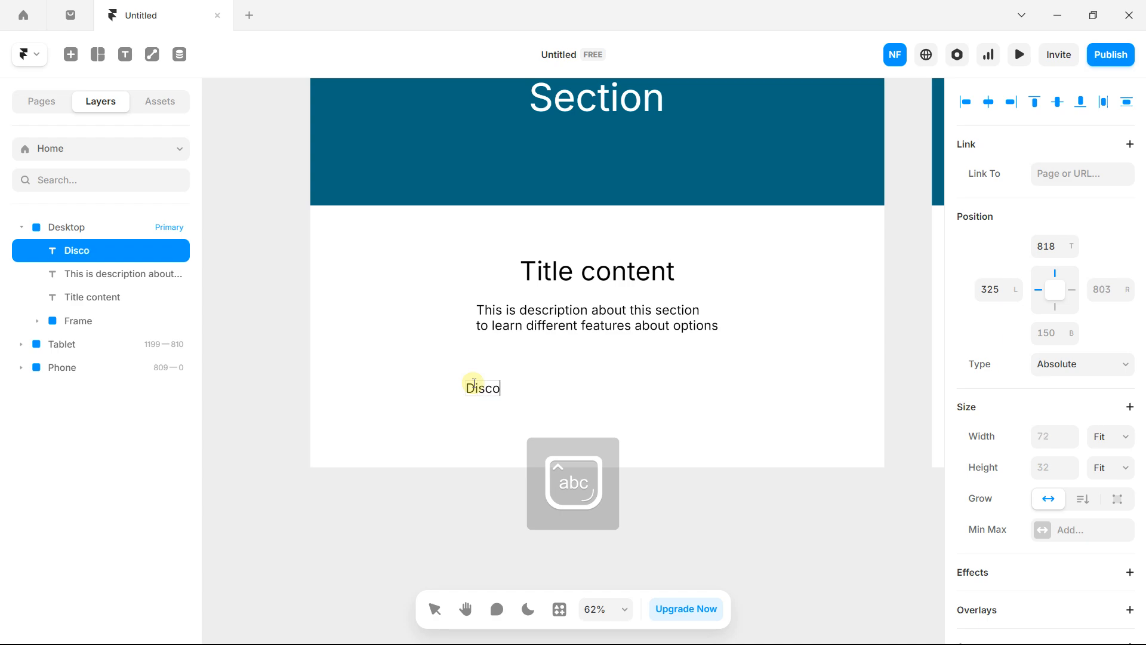
key(Escape)
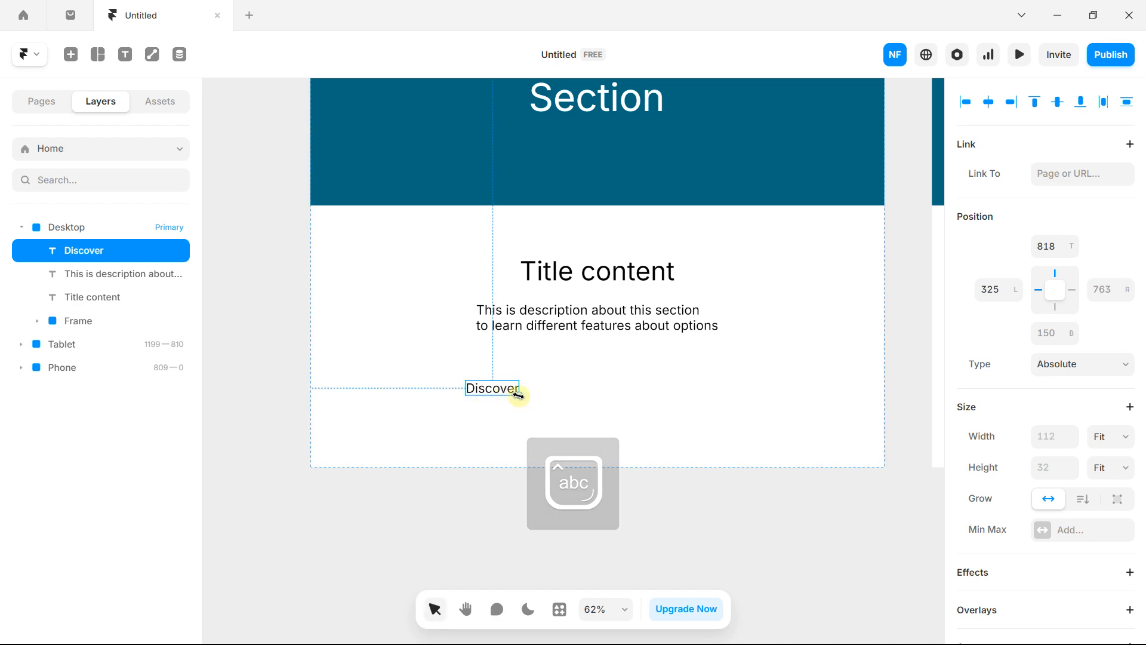
mouse_move(518, 394)
mouse_down()
mouse_move(509, 389)
mouse_move(537, 382)
mouse_up()
- Wrap the "Discover" text in a stack
scroll(536, 383, up, 4)
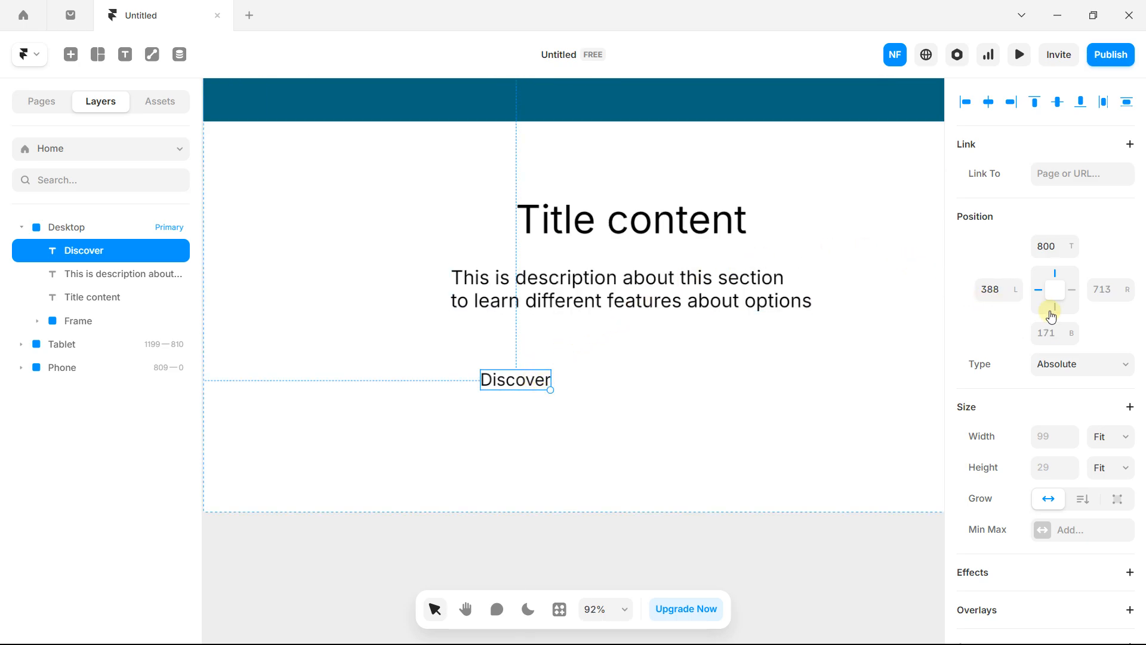
scroll(1067, 243, down, 2)
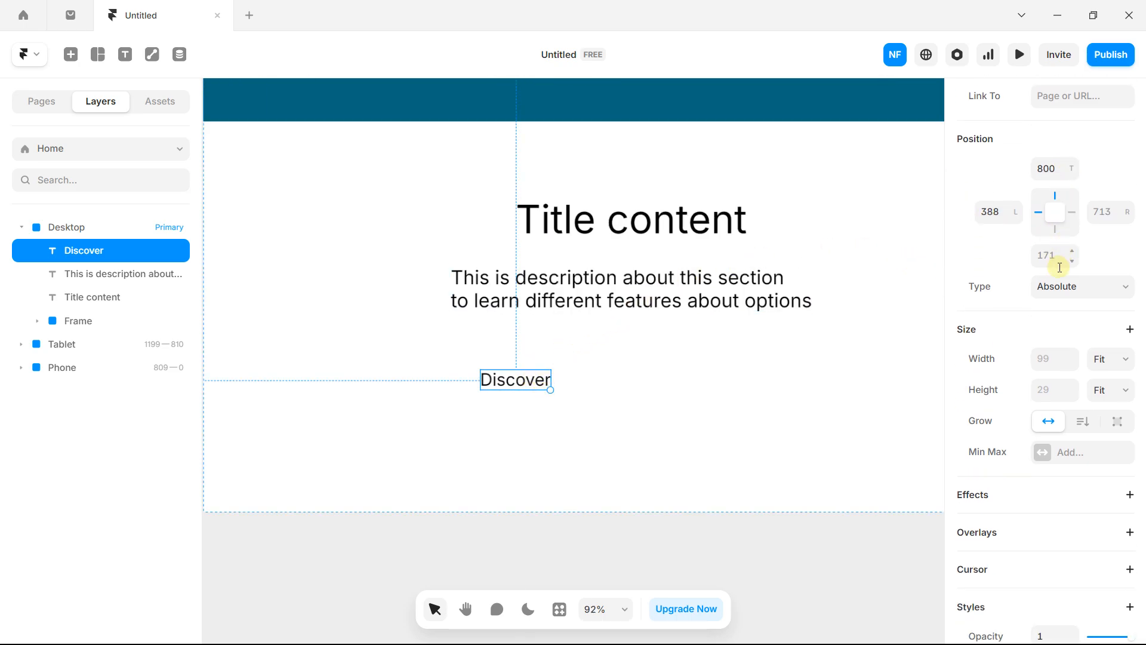
scroll(1057, 258, up, 2)
right_click(503, 380)
mouse_move(549, 436)
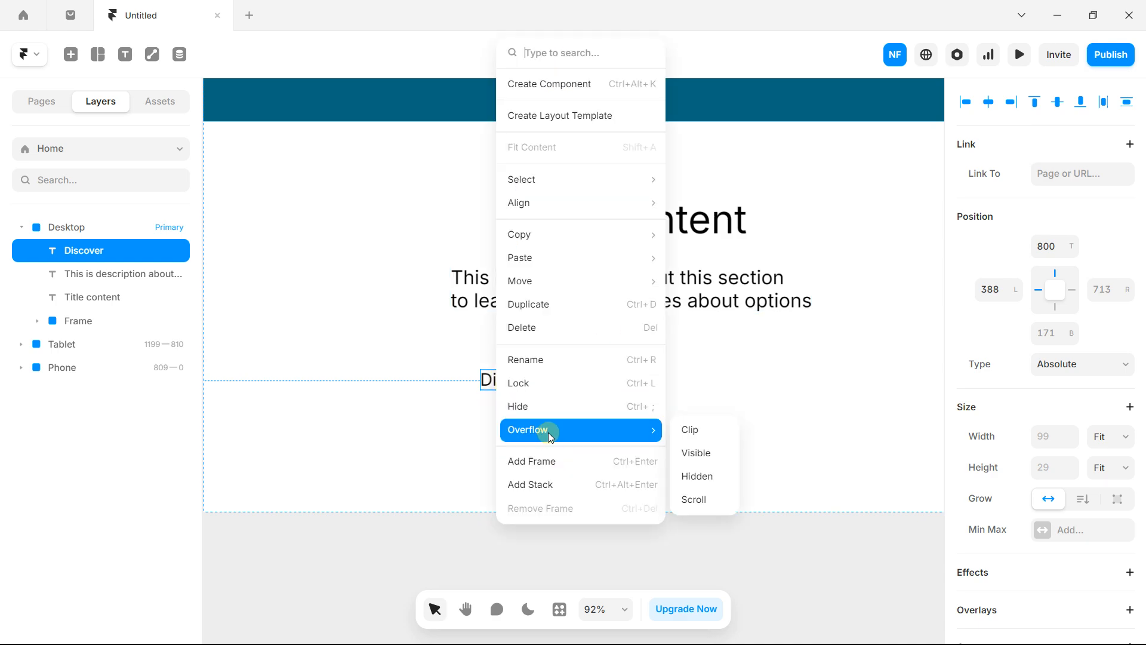
click(553, 487)
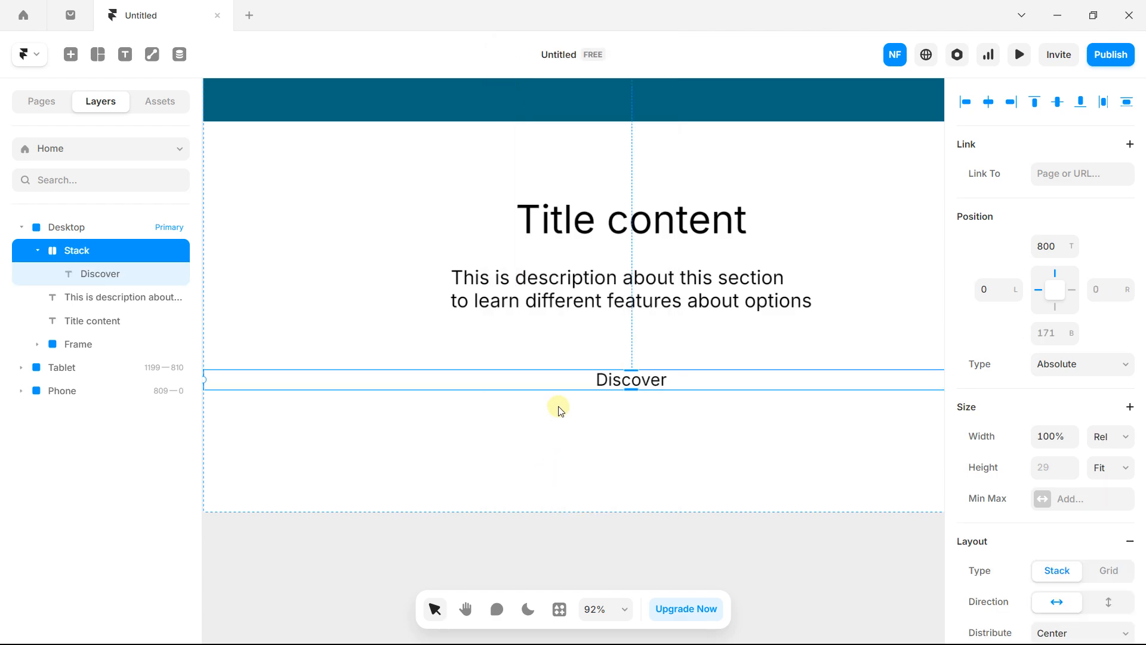
- Set the "Discover" stack's width to Fit Content and move it to the horizontal centre beneath the description
scroll(587, 400, down, 3)
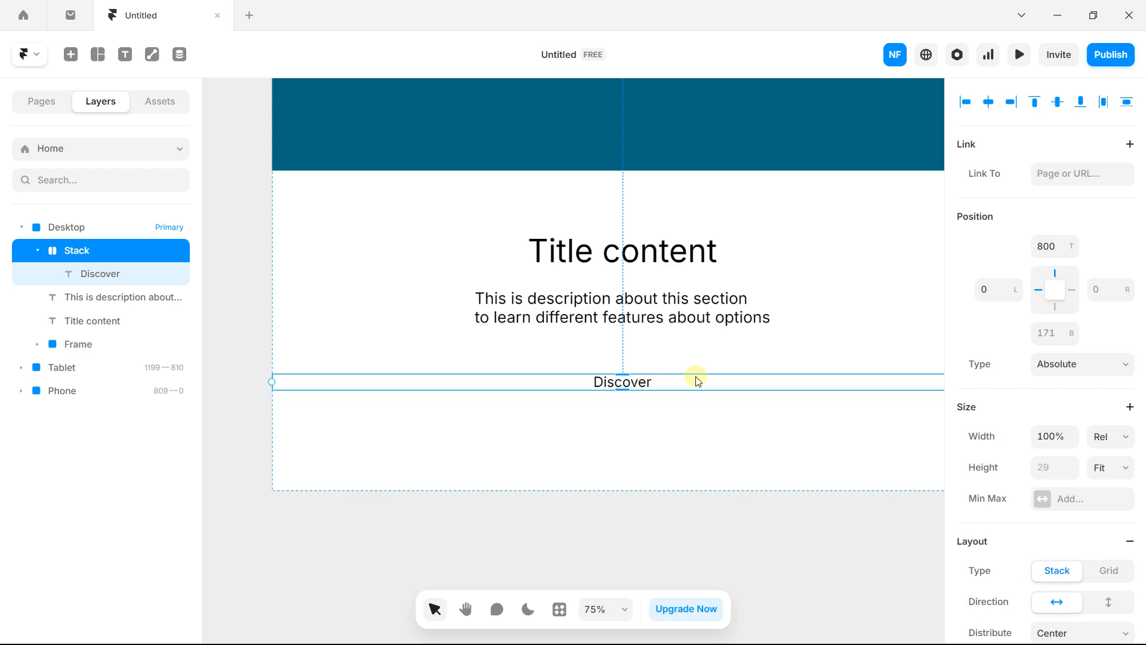
scroll(694, 380, down, 2)
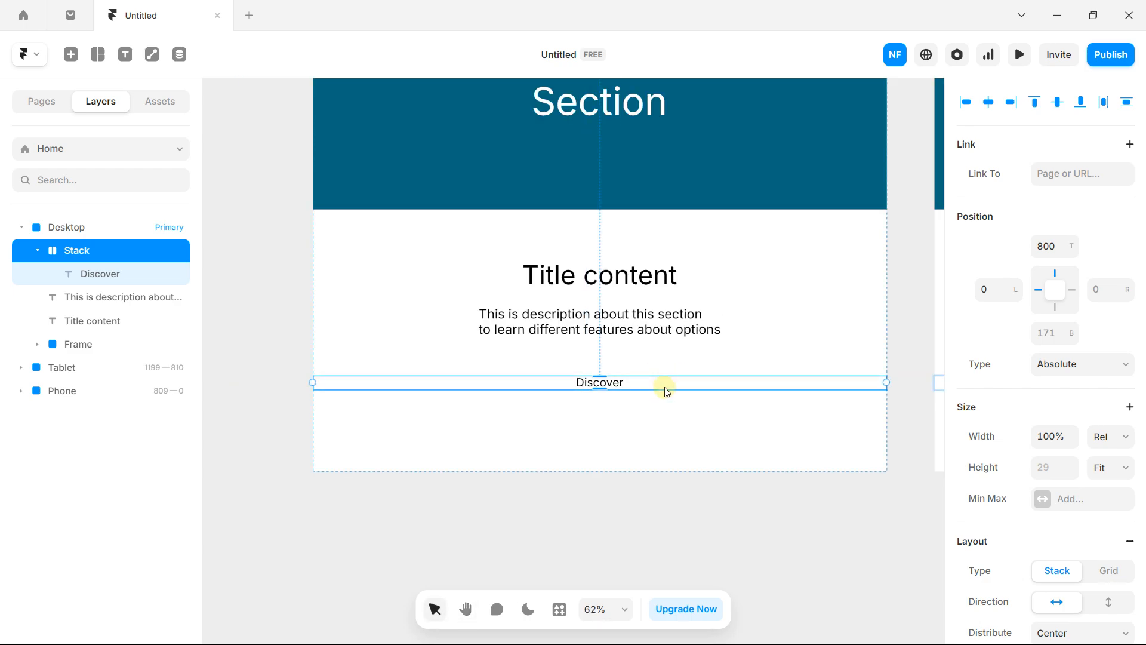
scroll(1053, 310, down, 3)
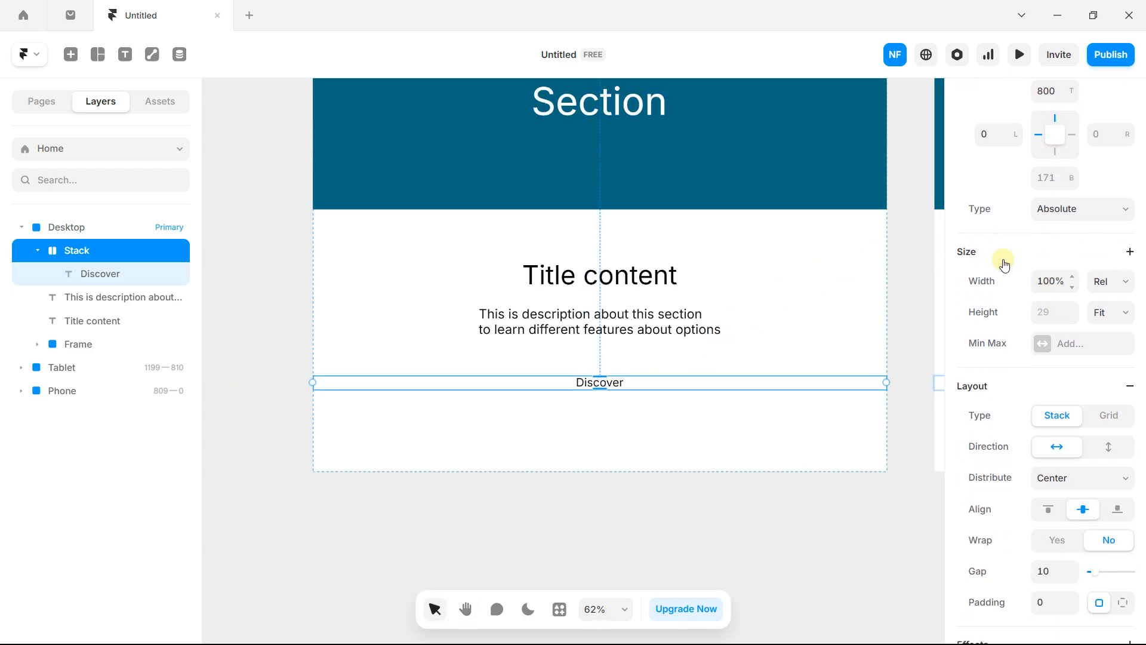
click(1113, 284)
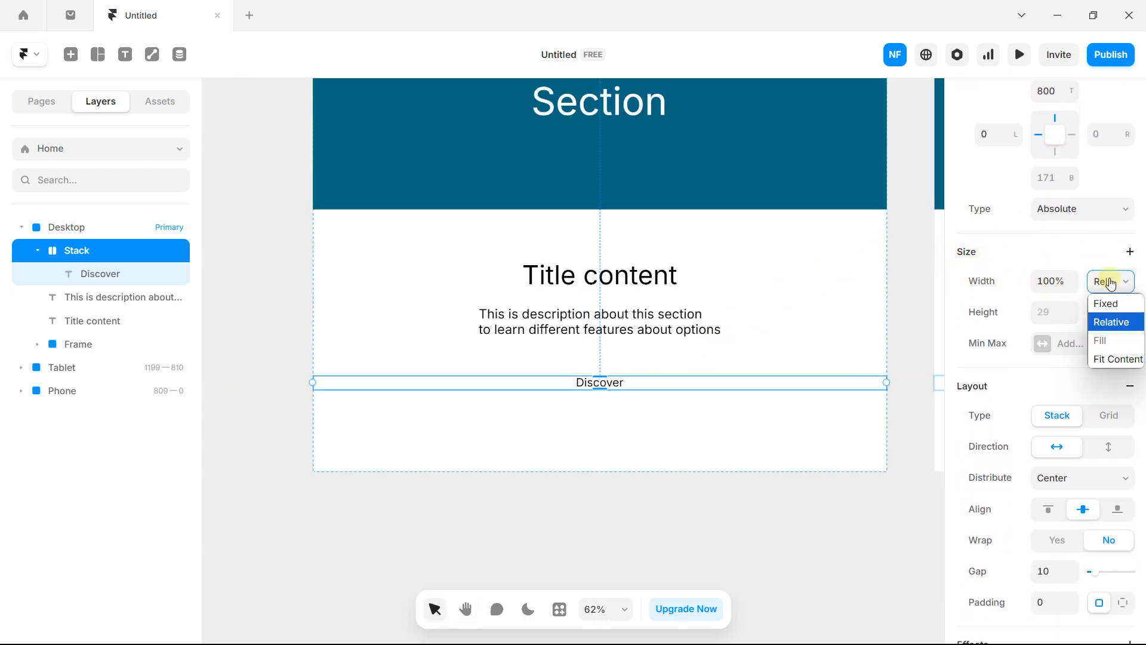
click(1105, 359)
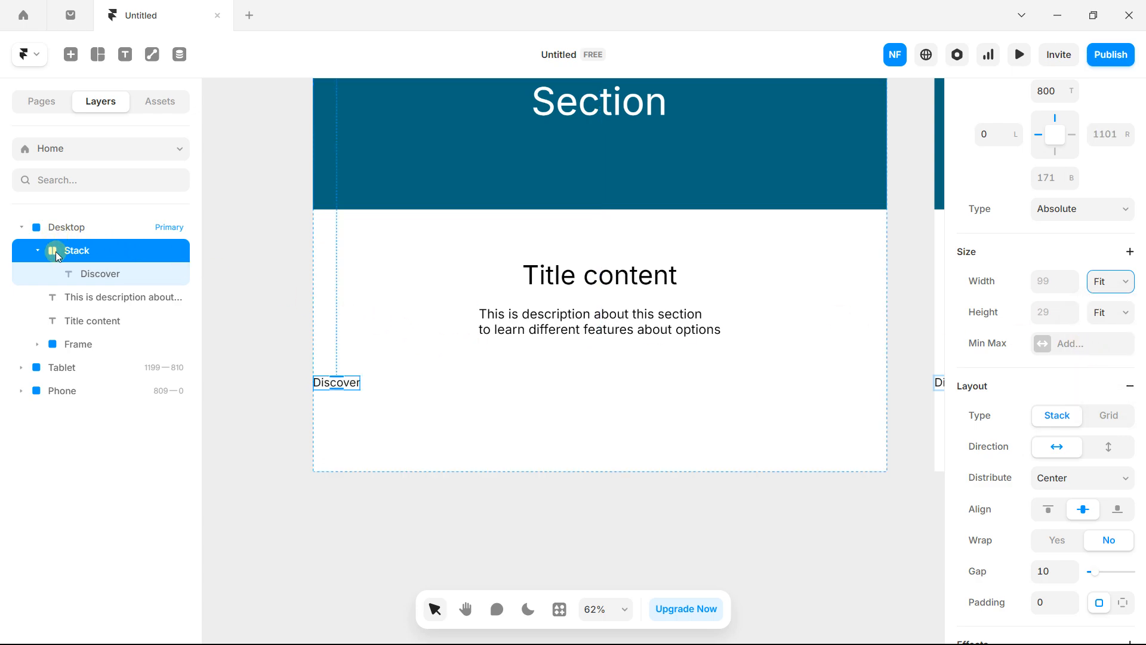
drag(328, 384, 616, 381)
- Give the stack around the "Discover" text a solid orange fill, FFA600
click(90, 252)
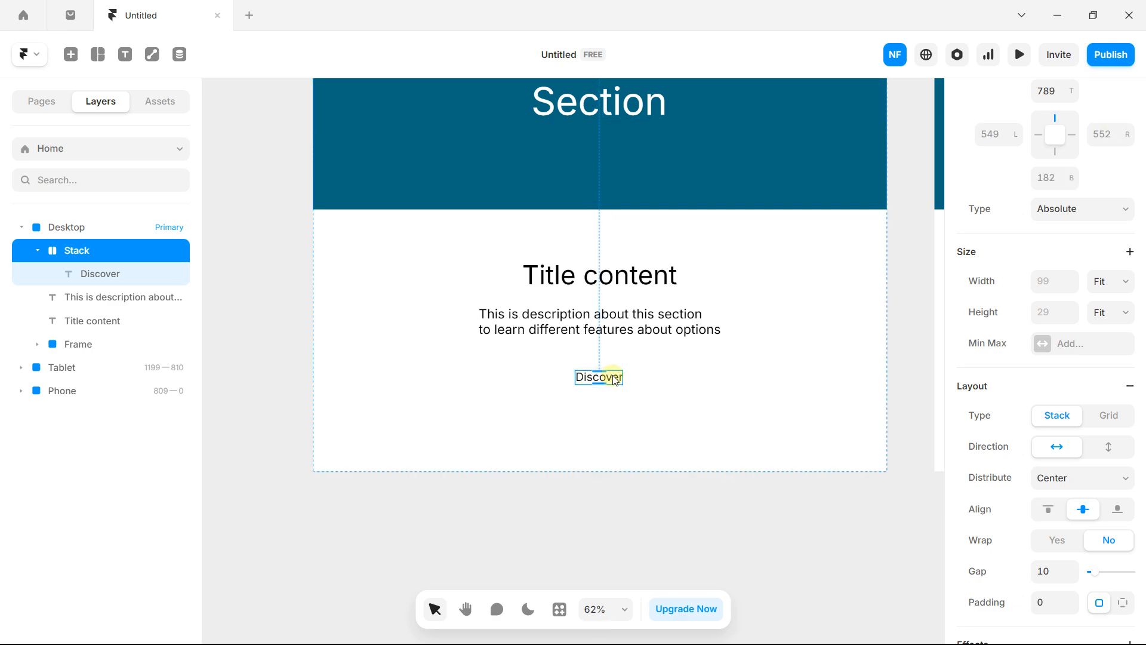
scroll(1039, 334, down, 3)
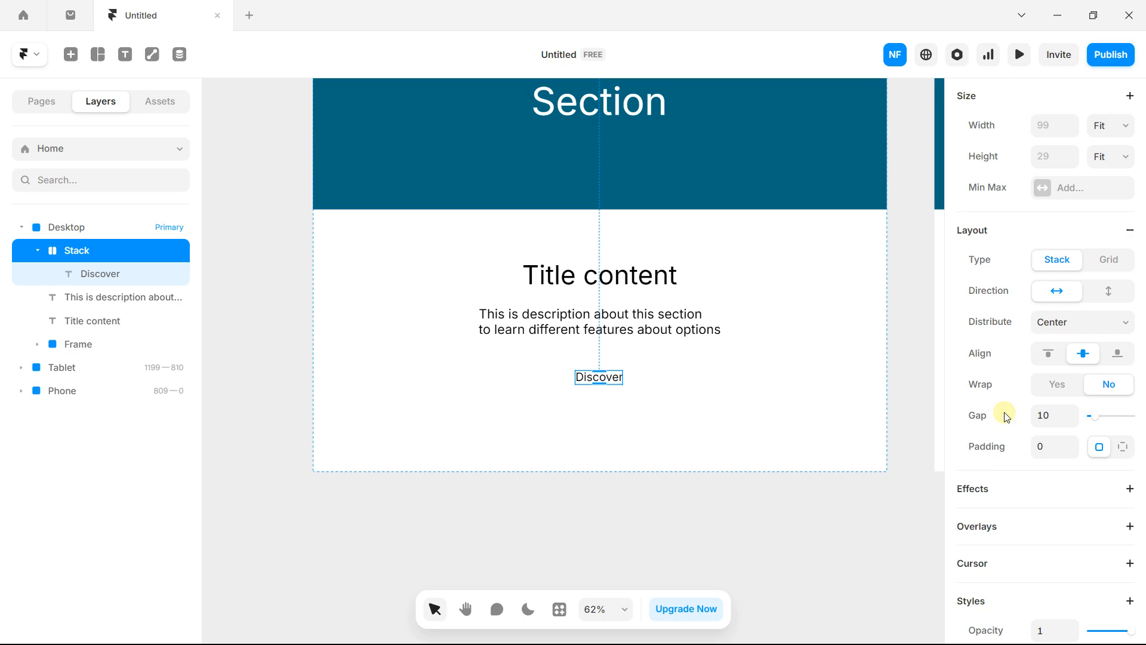
scroll(1004, 424, down, 5)
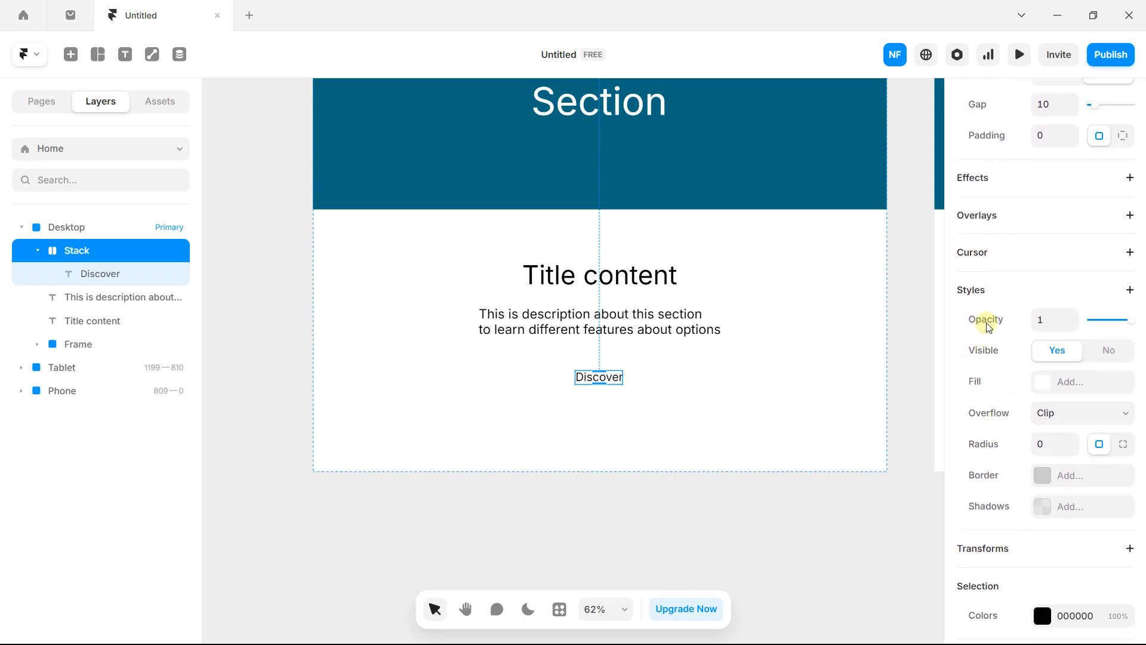
click(1041, 381)
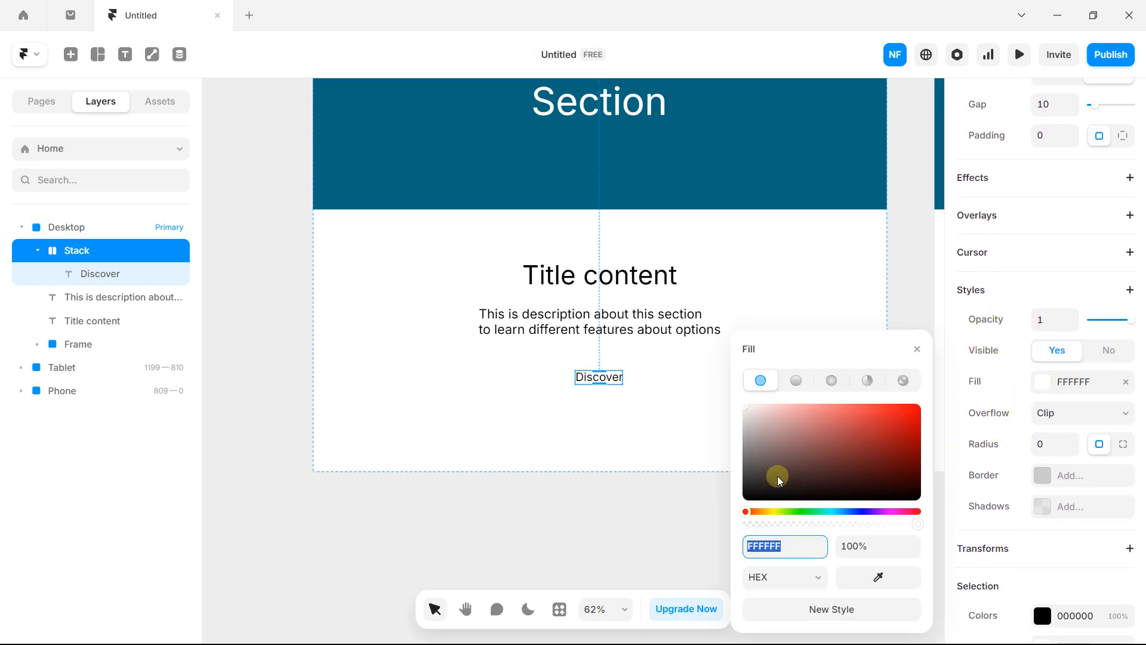
mouse_move(767, 512)
mouse_down()
mouse_move(777, 511)
mouse_move(764, 513)
mouse_up()
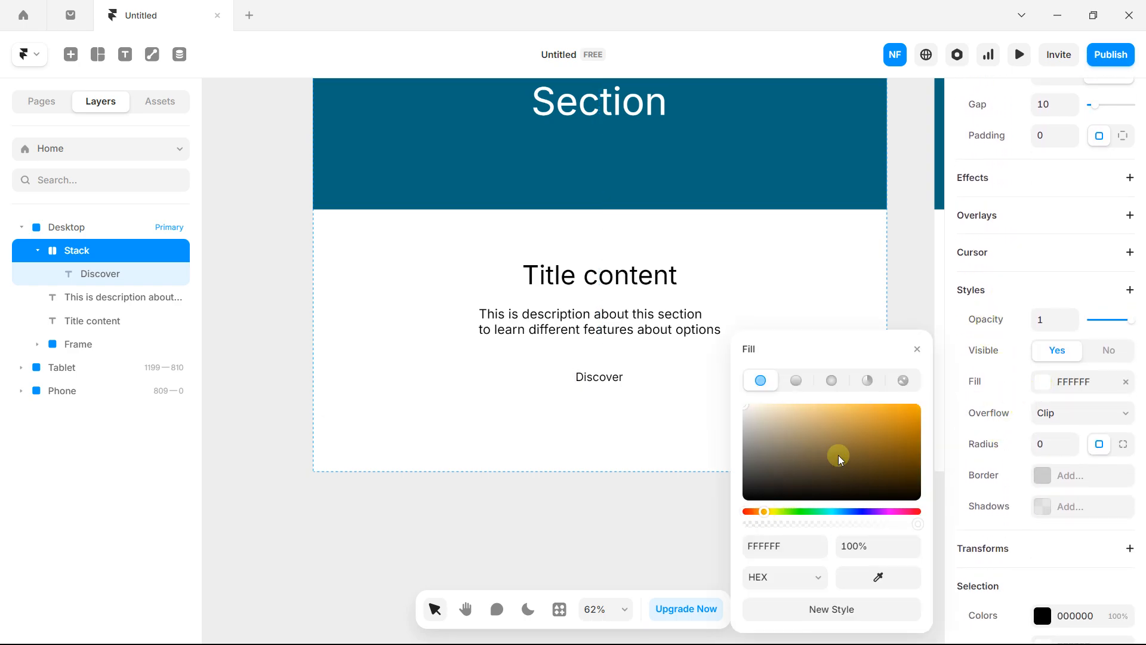
drag(838, 457, 973, 320)
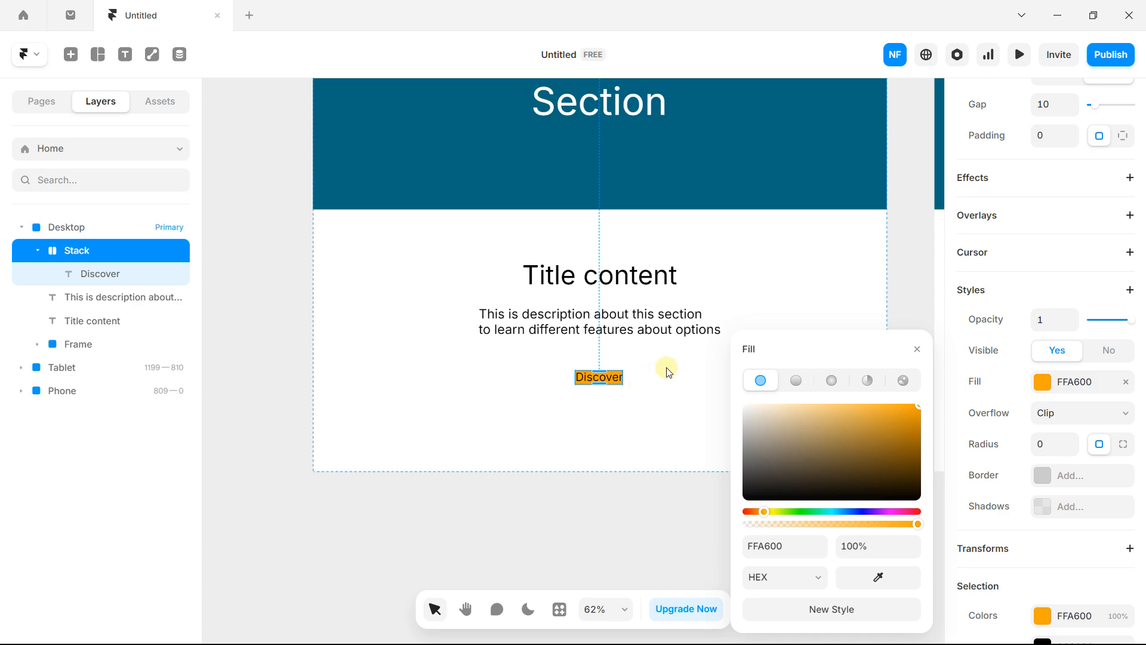
- Change the colour of the "Discover" text inside the stack to white, FFFFFF
click(111, 278)
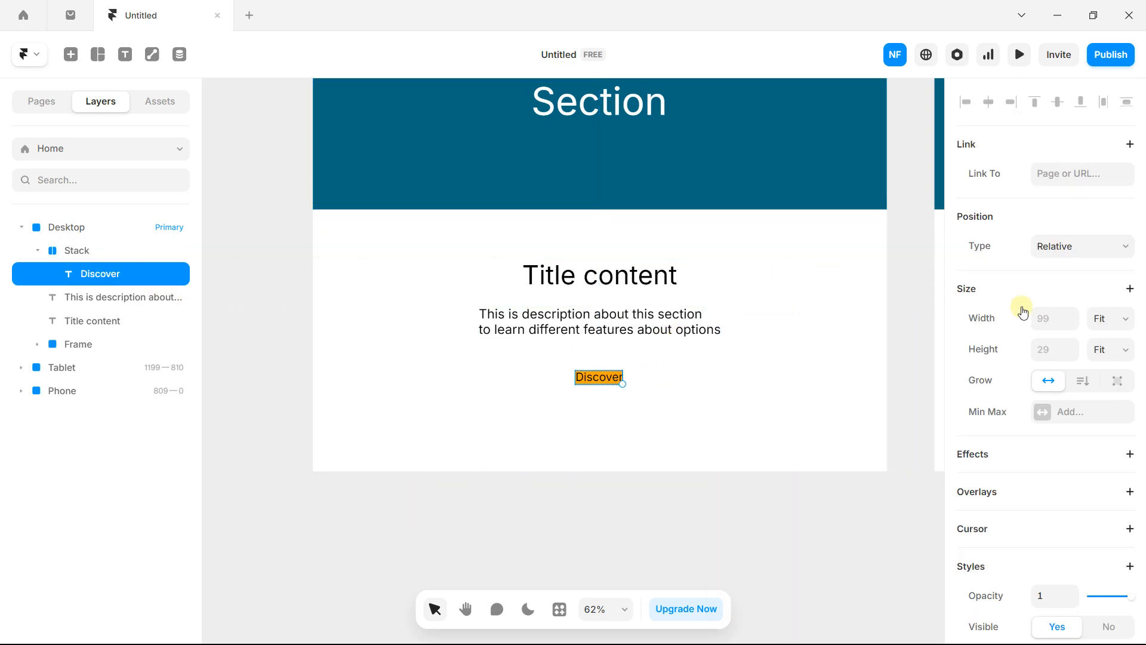
scroll(1077, 363, down, 3)
scroll(1079, 366, down, 5)
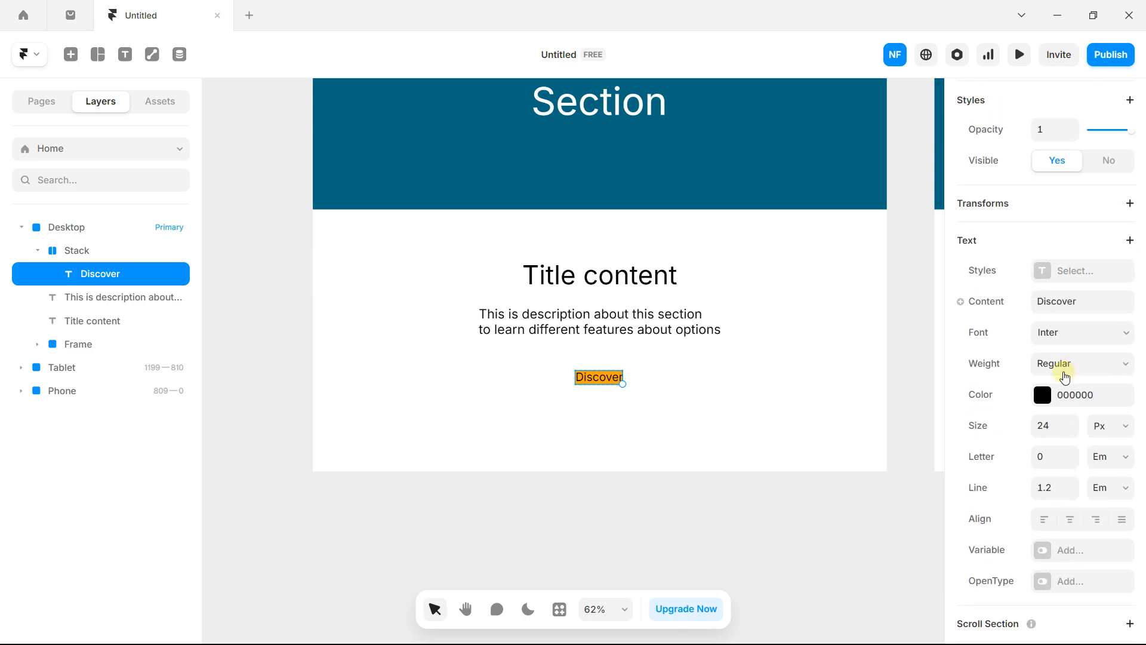
click(1043, 393)
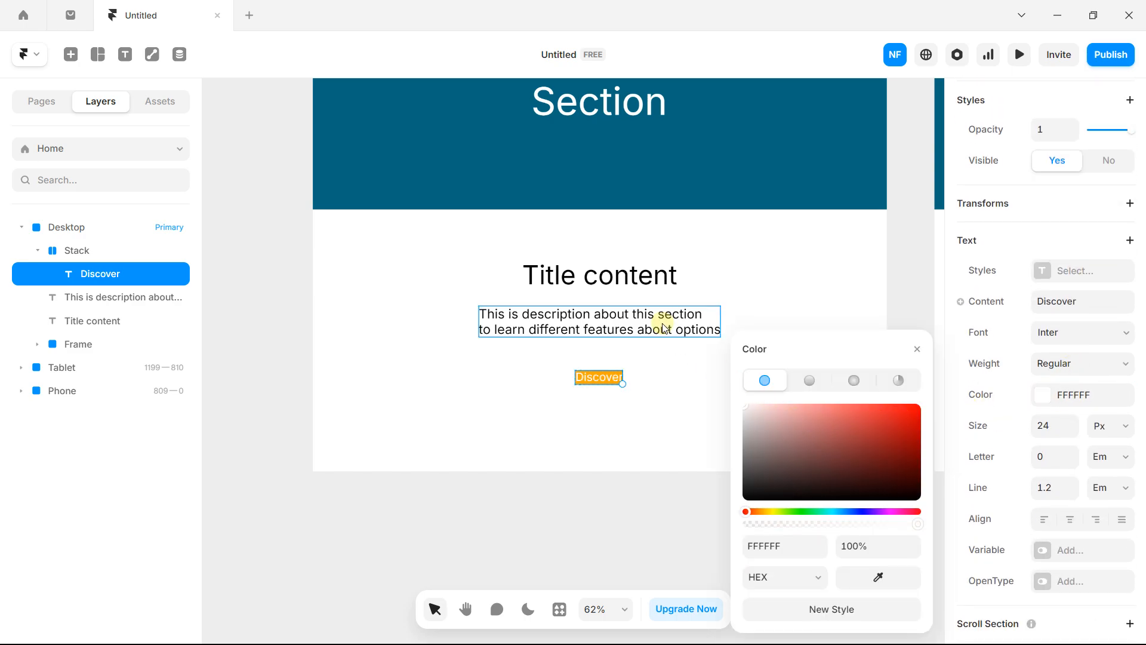
click(627, 417)
- Pad the "Discover" stack on the canvas by about 15 above and below and about 51 at each side
scroll(603, 380, up, 3)
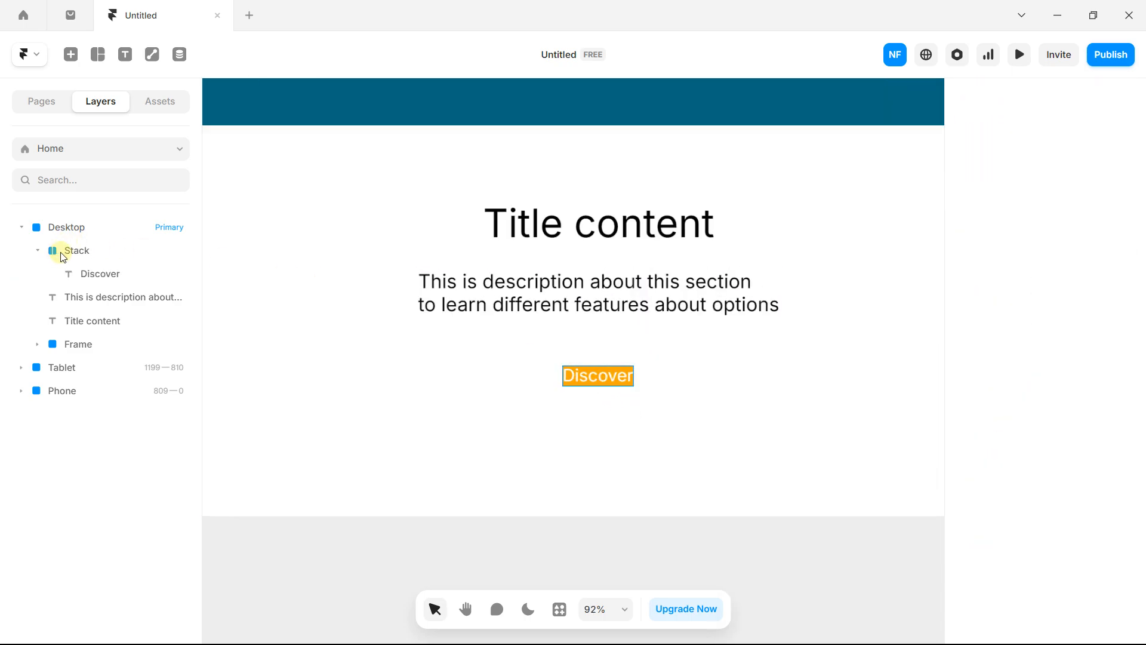
click(62, 250)
scroll(1075, 294, up, 5)
scroll(1100, 312, up, 4)
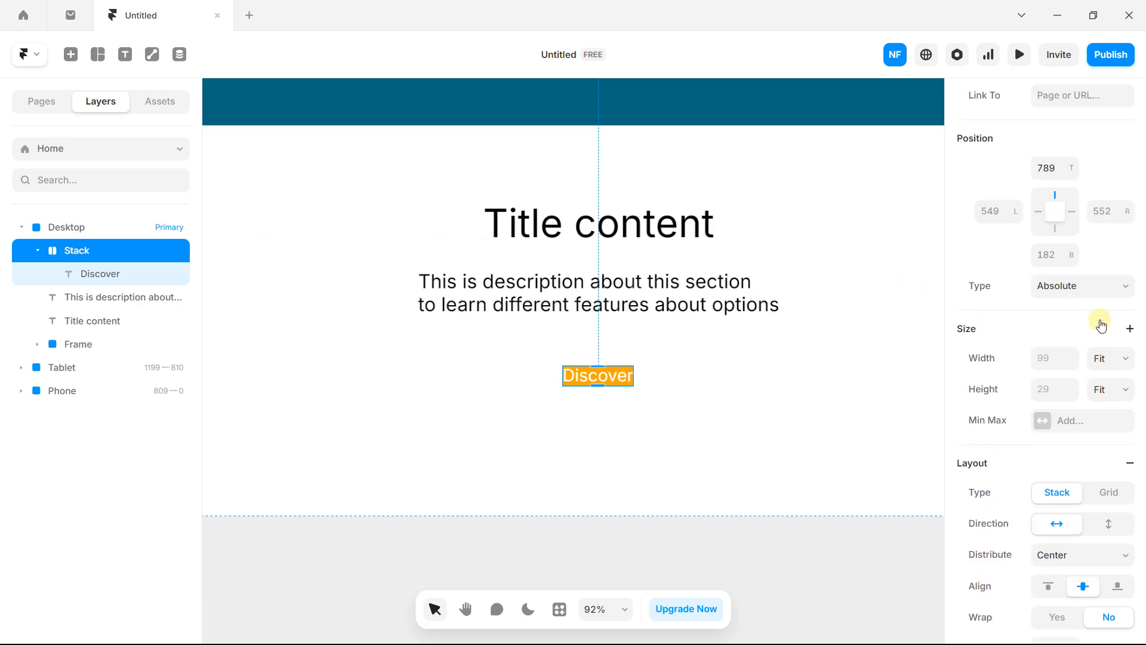
scroll(1101, 375, down, 9)
scroll(1102, 375, up, 4)
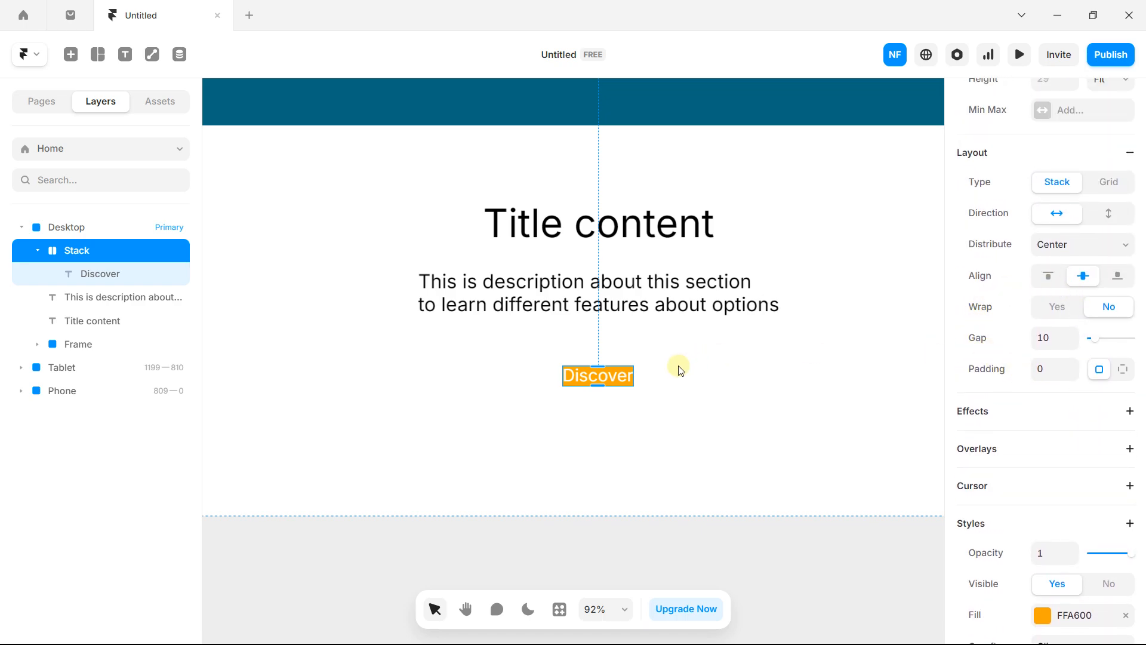
drag(598, 371, 603, 381)
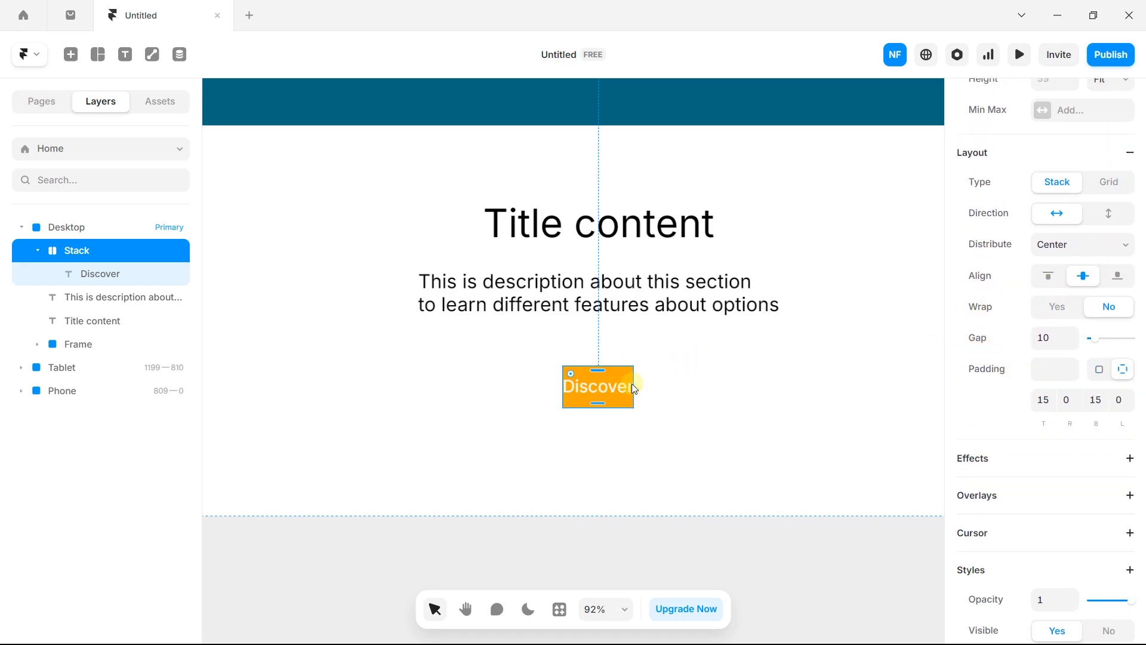
scroll(617, 387, up, 2)
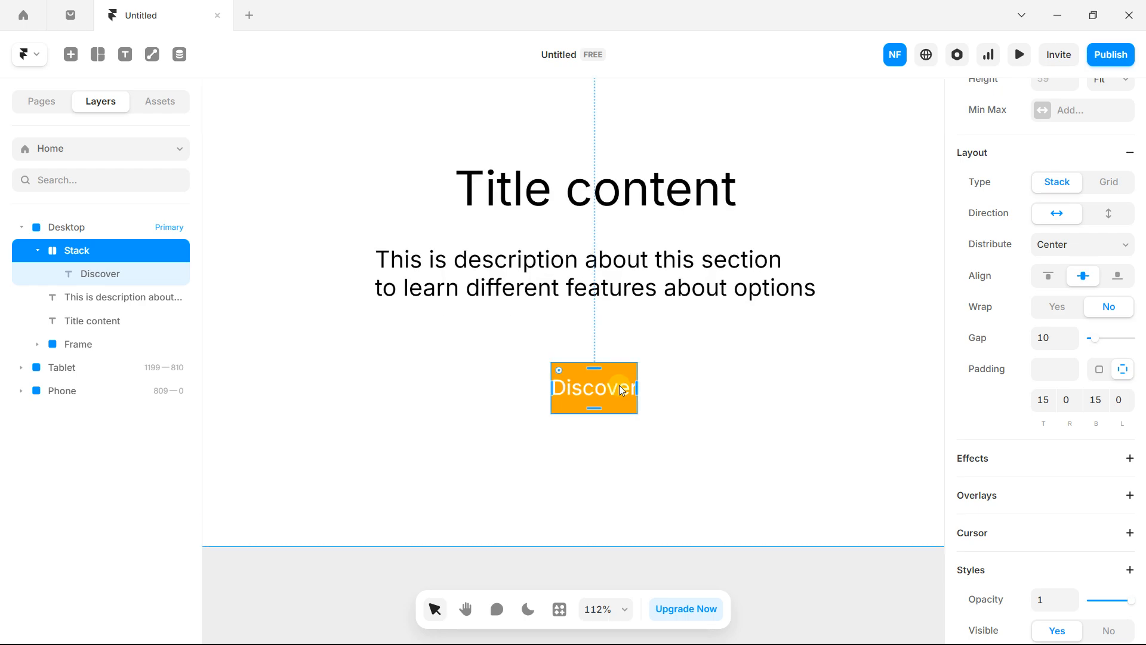
scroll(617, 387, up, 2)
drag(640, 388, 724, 384)
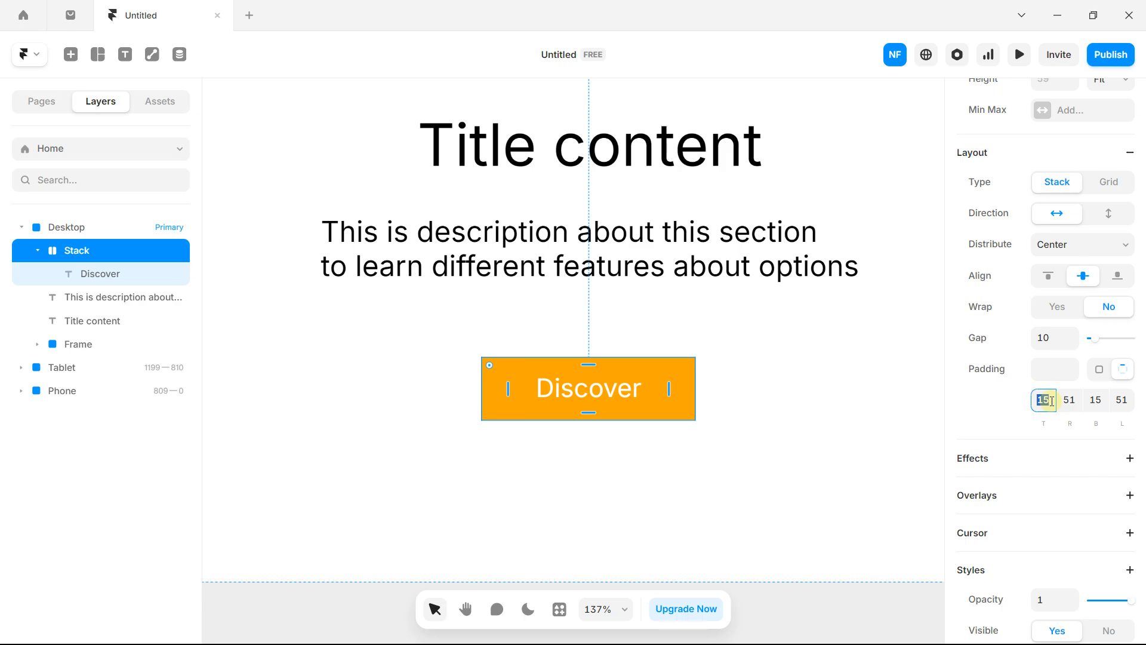
- Set the "Discover" stack's padding to 10 for top and bottom and 50 for both sides, and round its corners to radius 10
key(Caps_Lock)
key(Return)
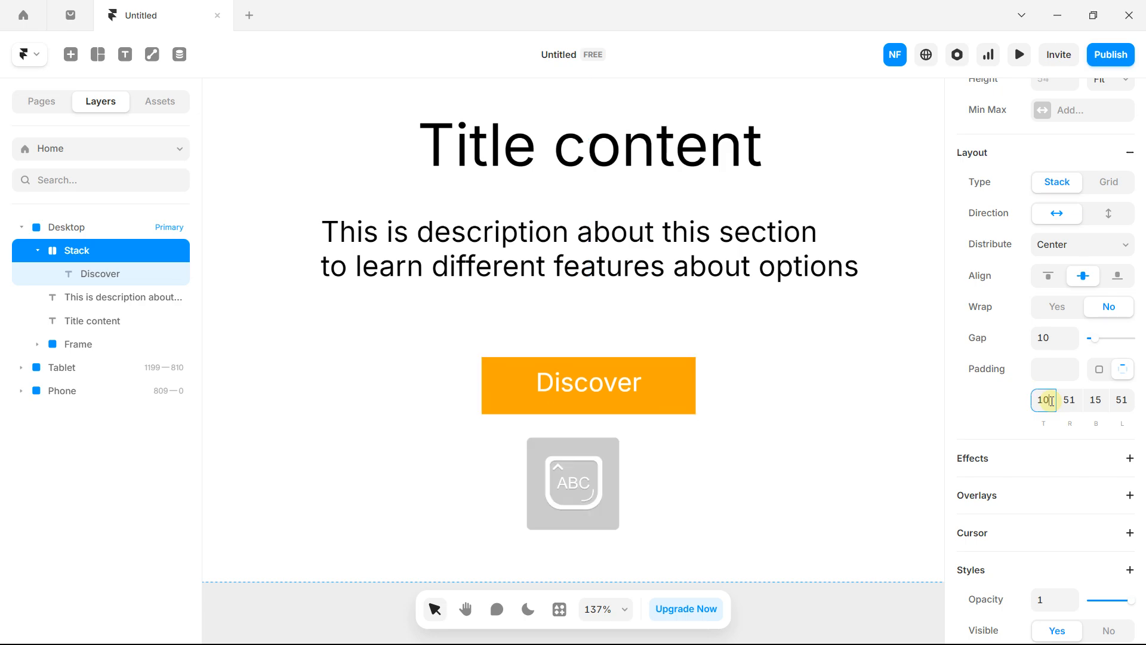
text(10)
key(Return)
click(1071, 399)
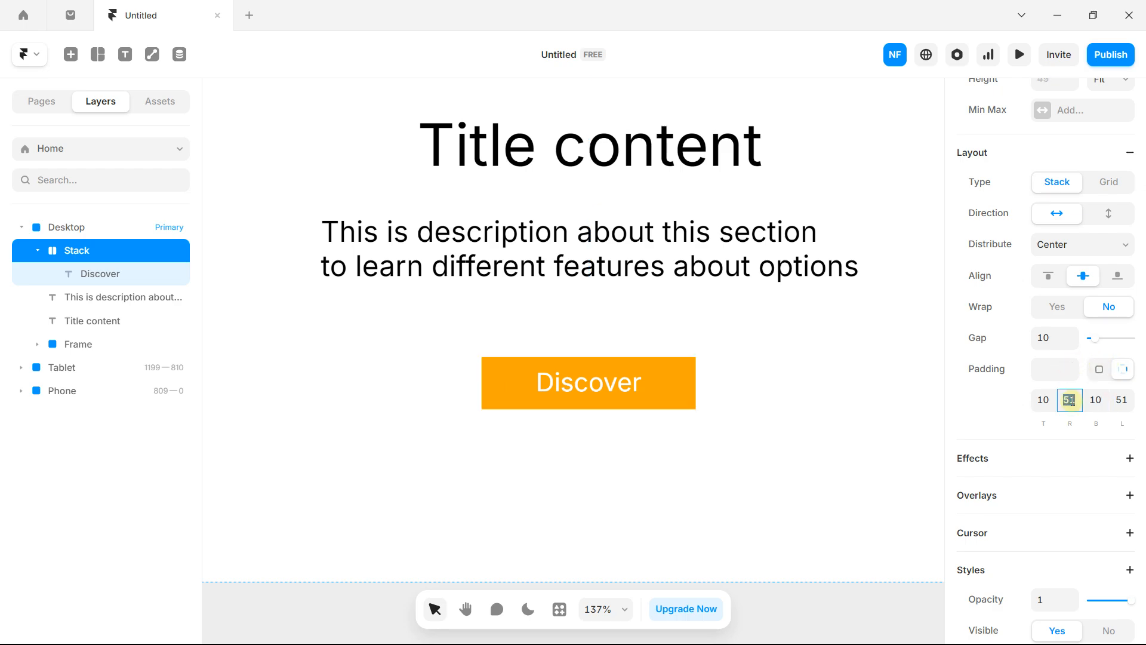
text(50)
key(Return)
text(50)
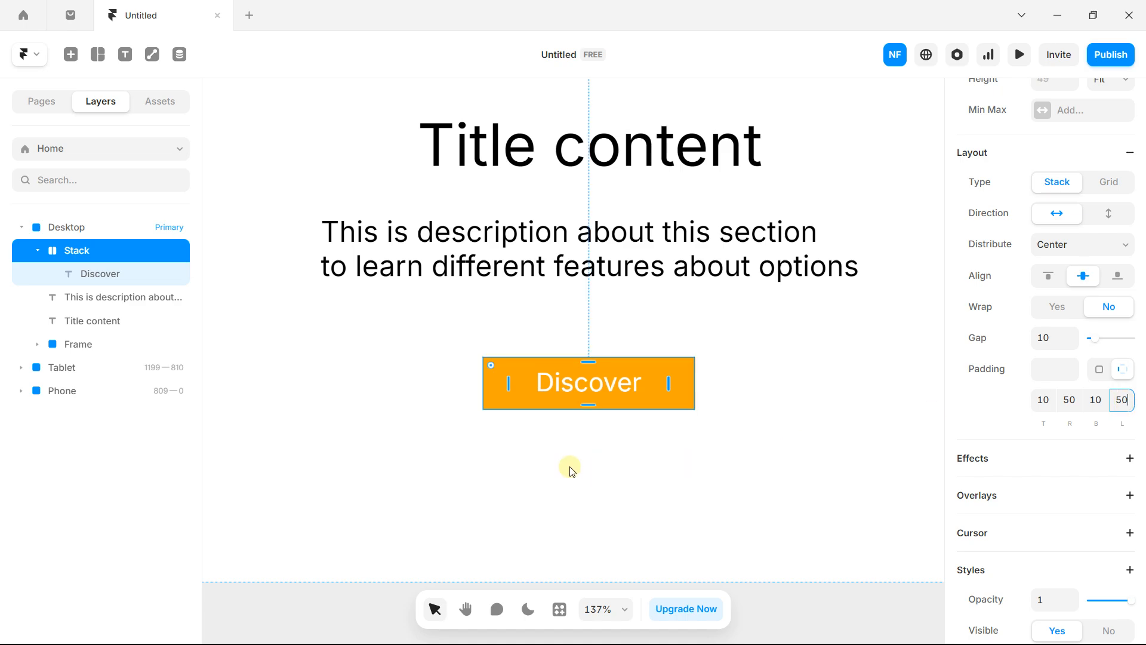
click(493, 364)
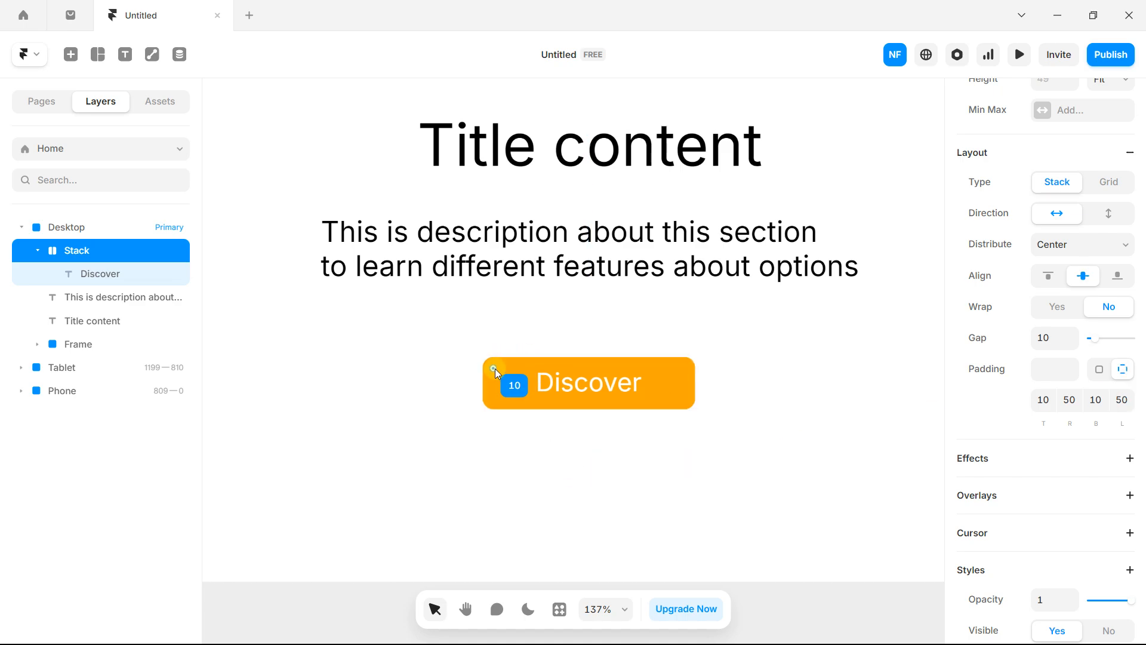
- Shift the "Discover" button left of centre beneath the description and place a duplicate to its right at the same height
scroll(629, 371, down, 3)
drag(623, 377, 718, 375)
scroll(552, 365, down, 2)
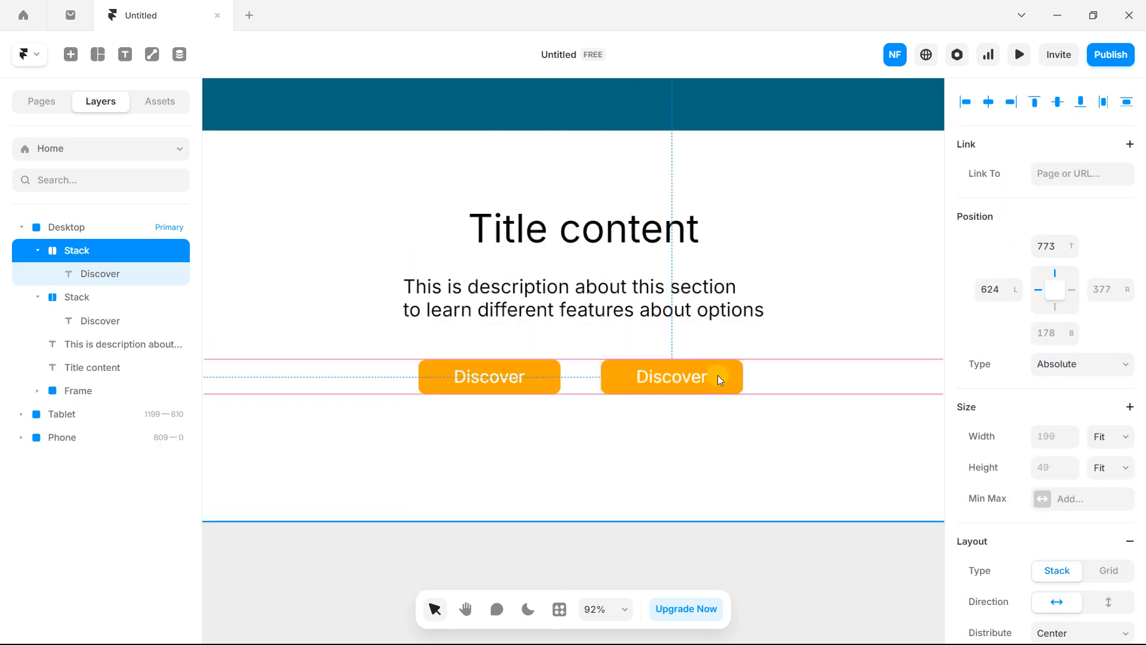
- Replace the text of the duplicated button with "Subscribe"
double_click(692, 376)
key(BackSpace)
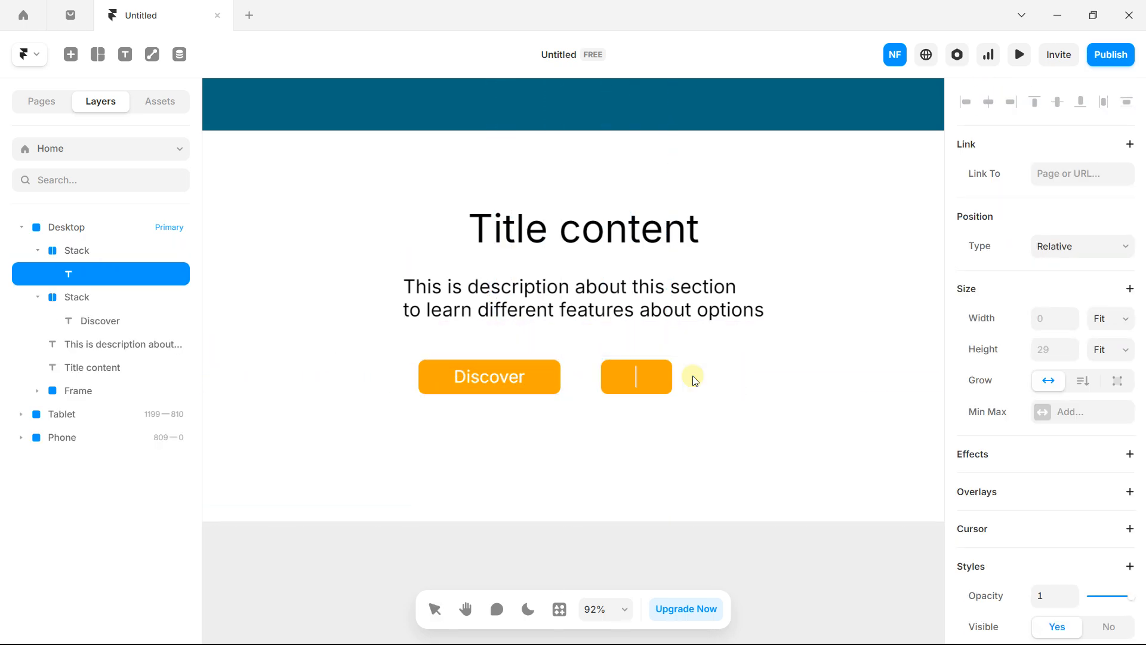
text(Subsc)
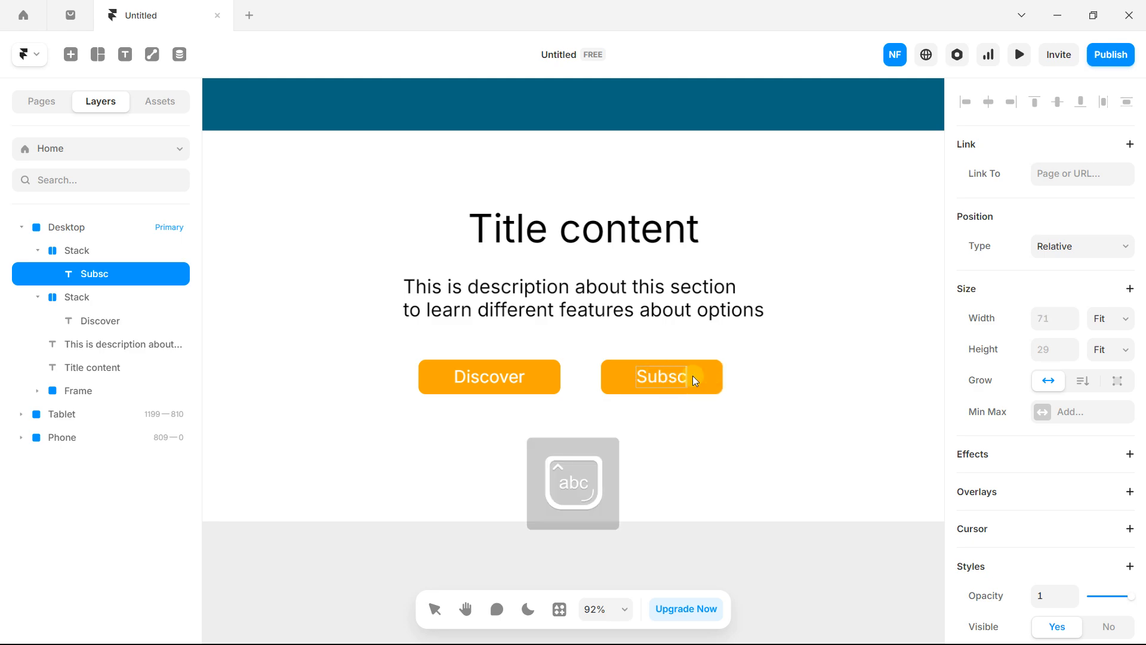
text(ribe)
key(Escape)
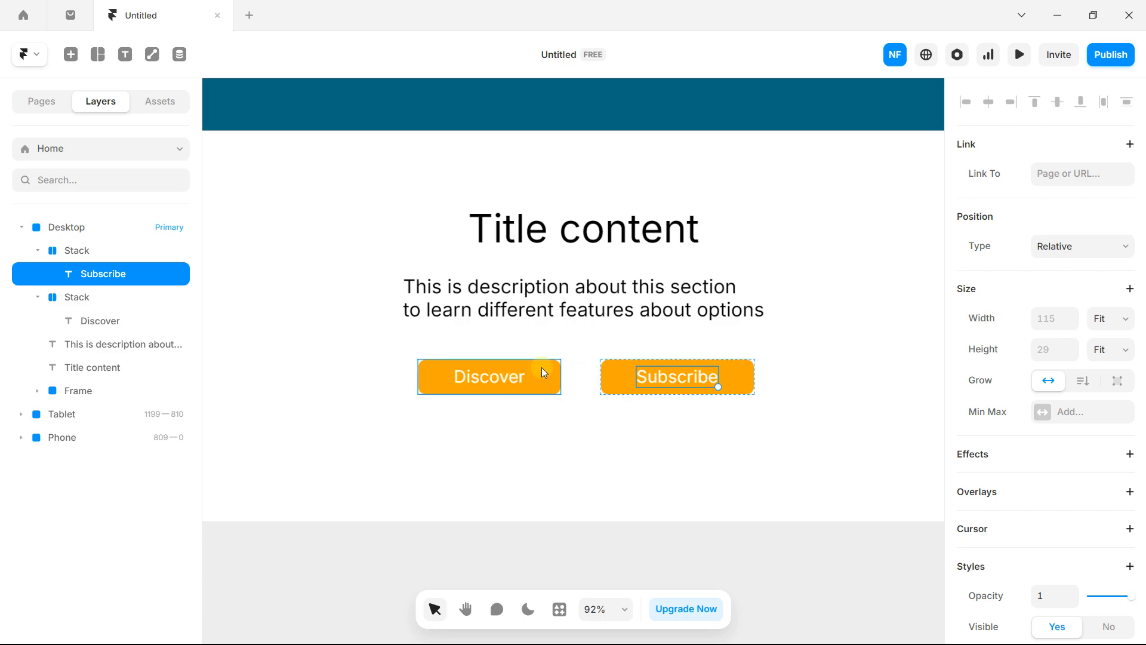
- Change the width sizing of the "Discover" button's stack to Fixed
click(542, 367)
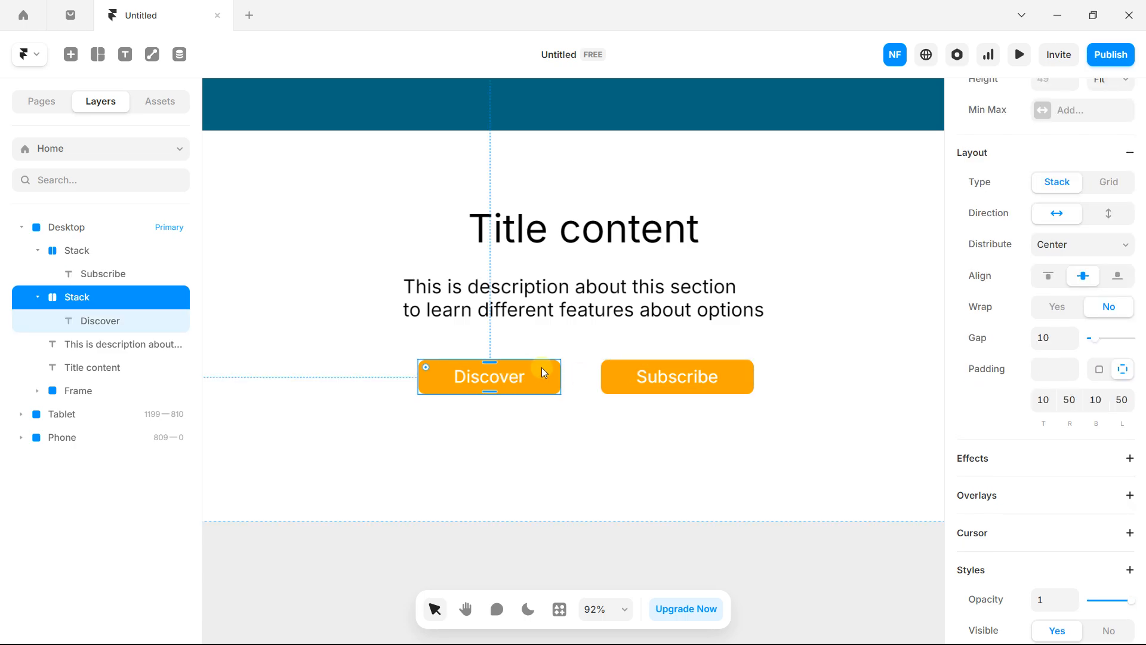
click(113, 320)
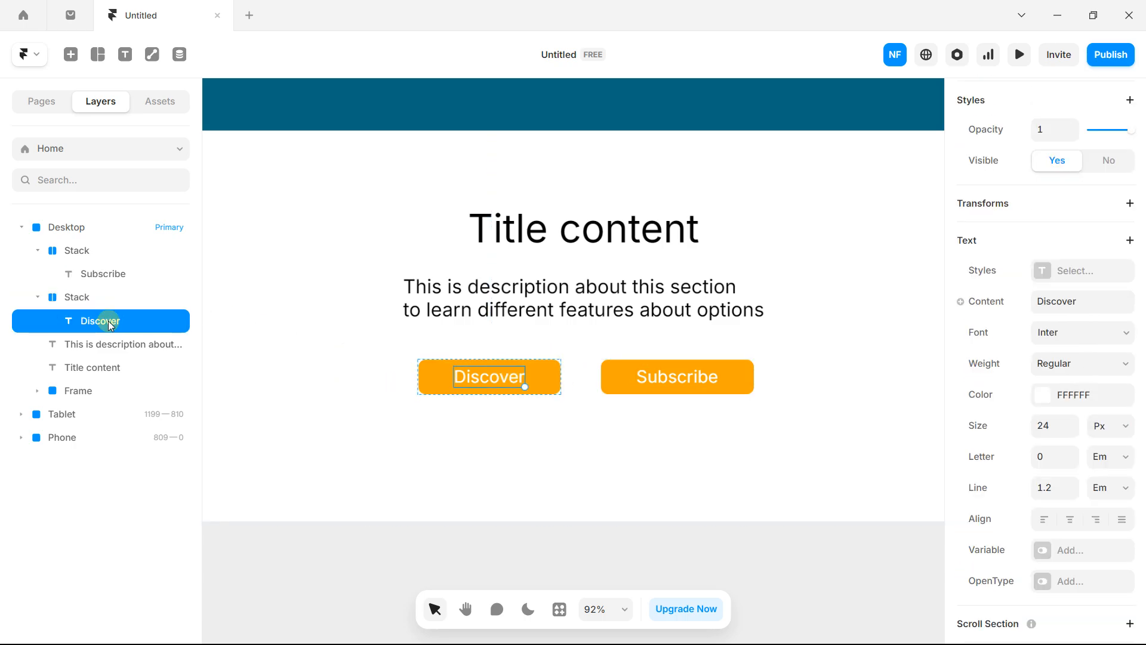
click(111, 302)
scroll(1000, 333, up, 6)
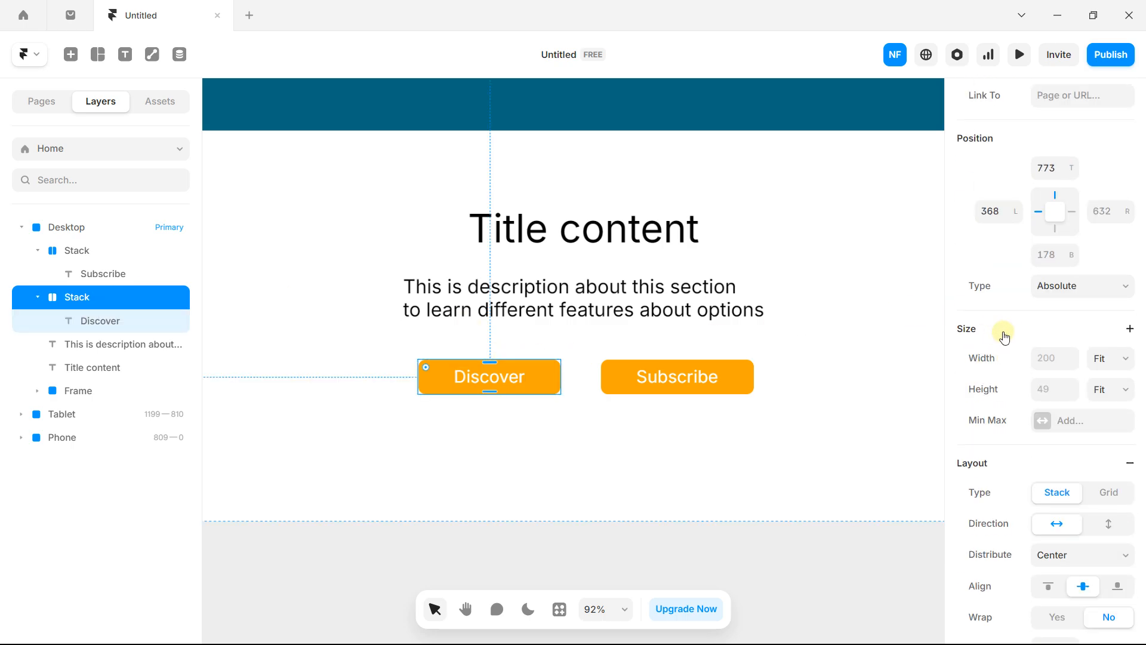
scroll(1067, 366, down, 3)
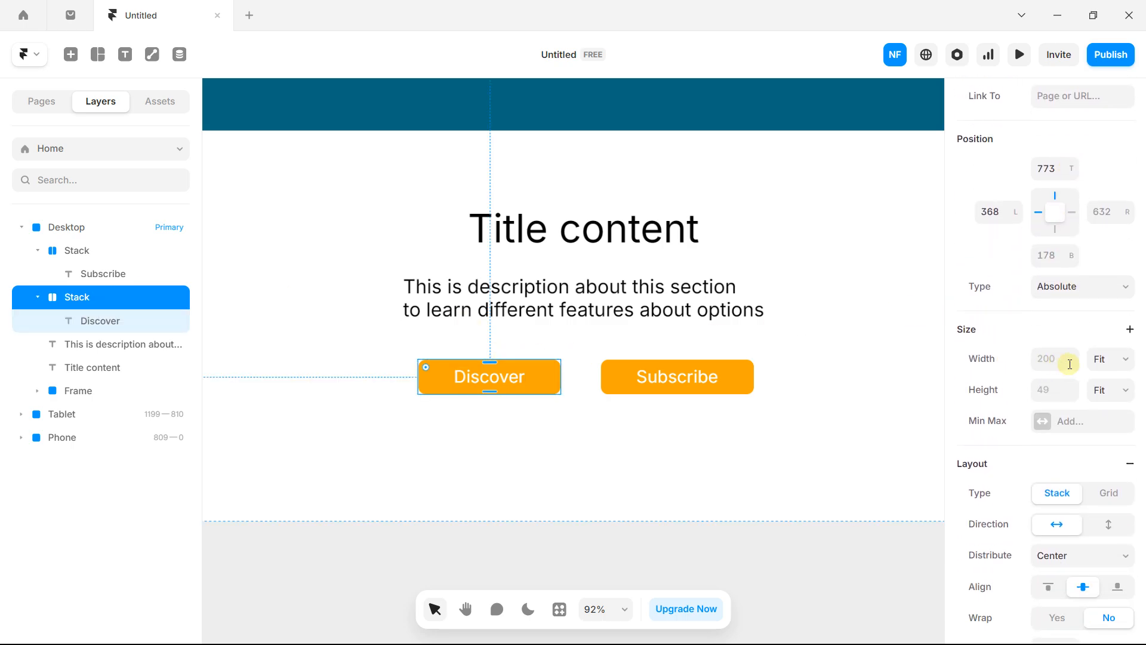
click(1099, 364)
click(1106, 380)
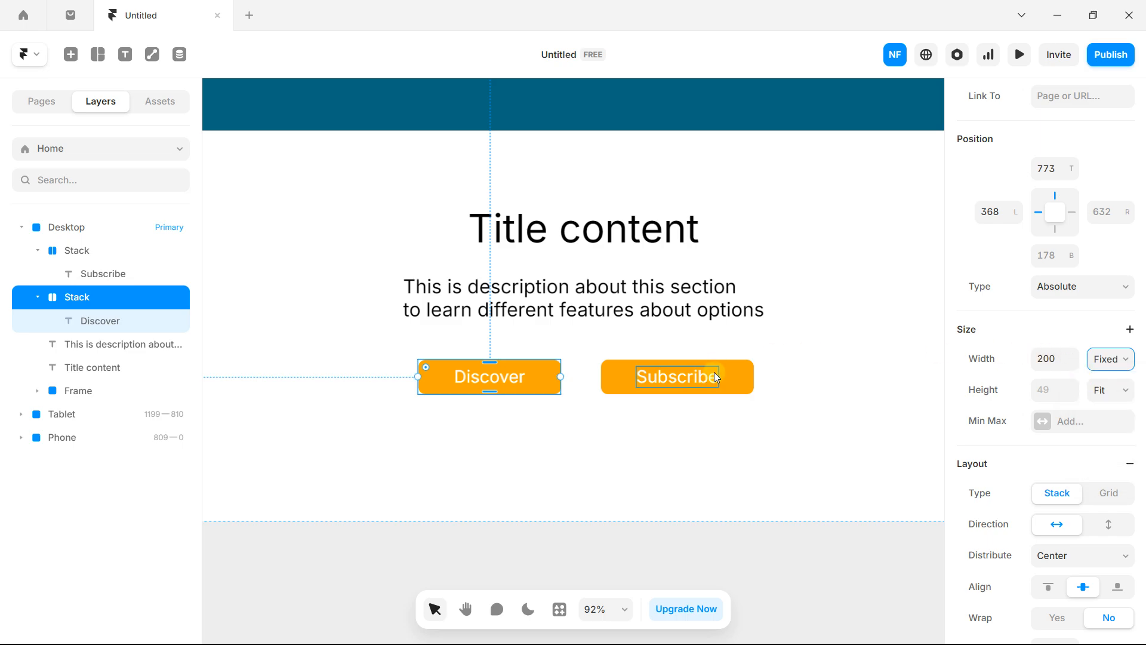
- Change the "Subscribe" button stack's width sizing to Fixed and set its width to 200
click(753, 373)
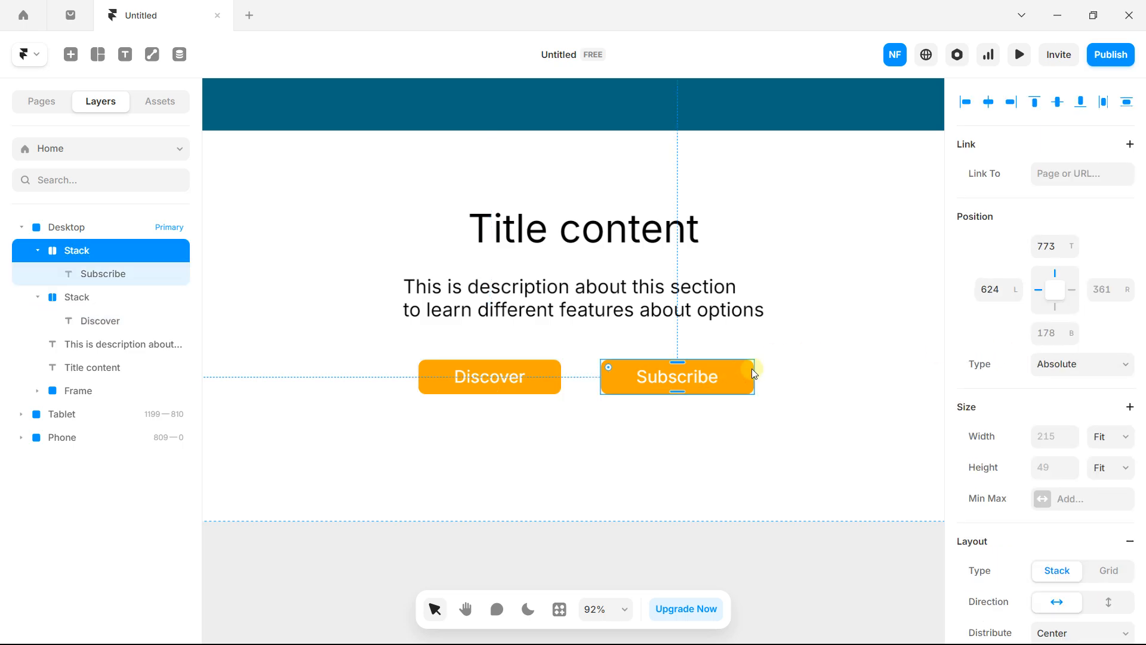
click(1098, 437)
click(1096, 465)
click(1052, 437)
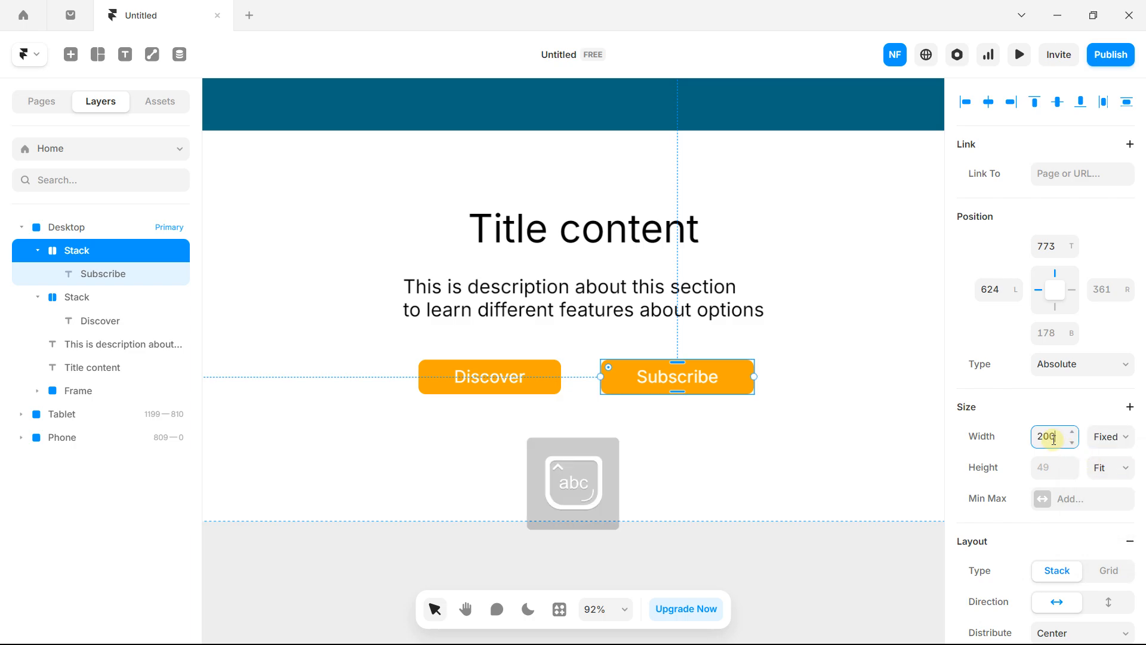
key(Return)
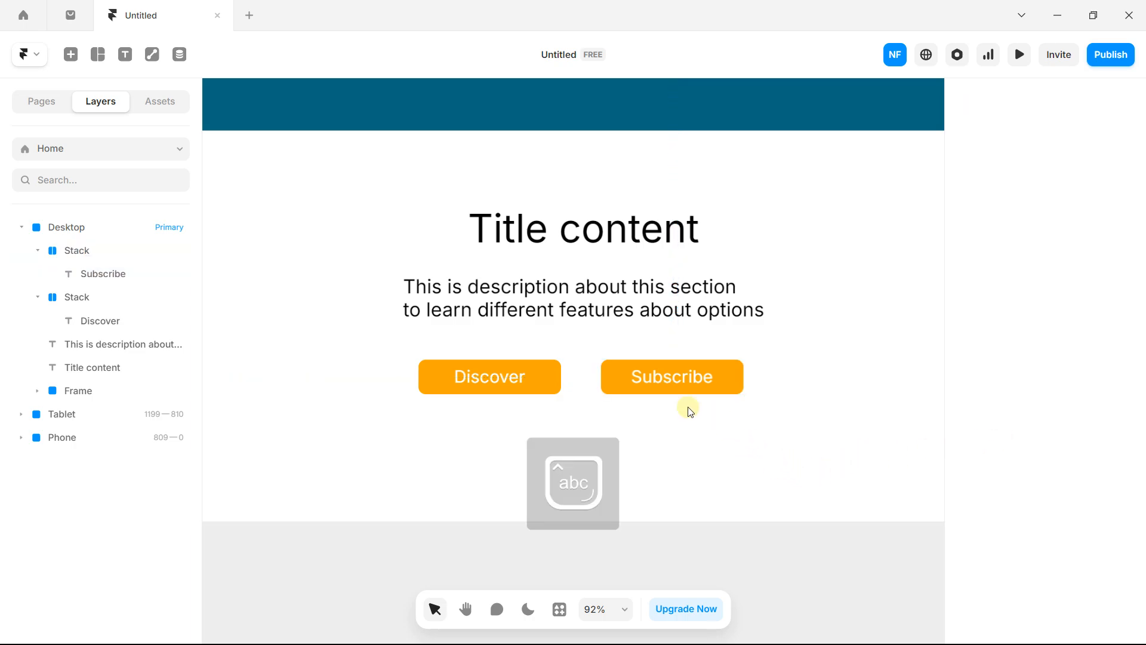
- Wrap the "Discover" and "Subscribe" buttons together in a new stack
click(537, 362)
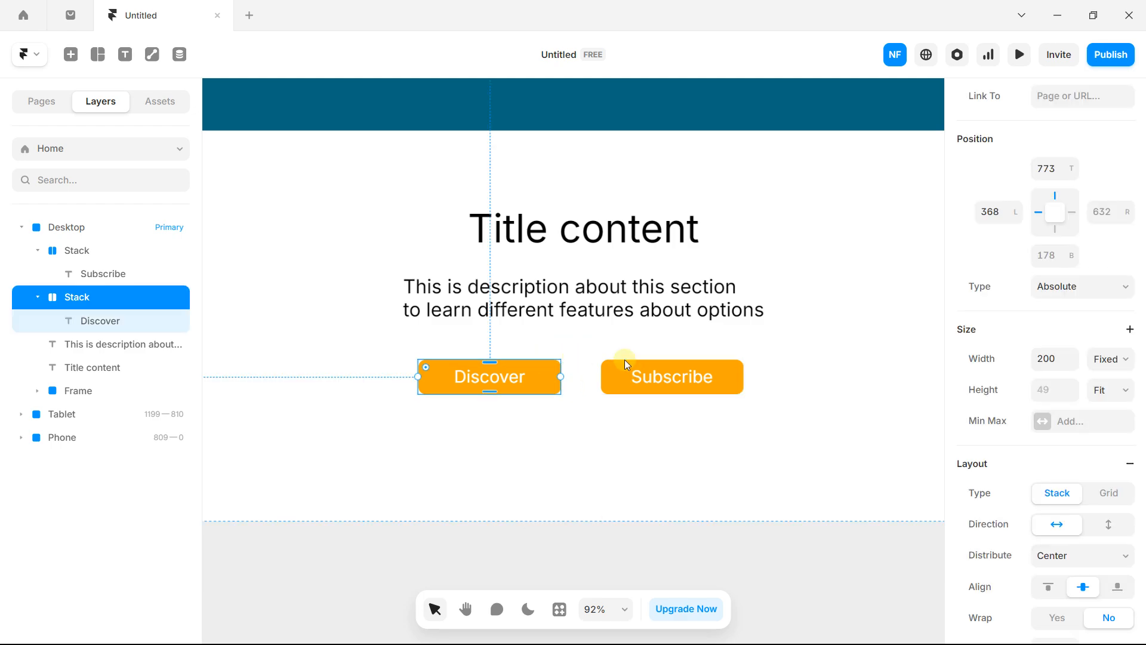
scroll(620, 360, down, 1)
key(space)
drag(647, 347, 639, 367)
scroll(640, 366, down, 1)
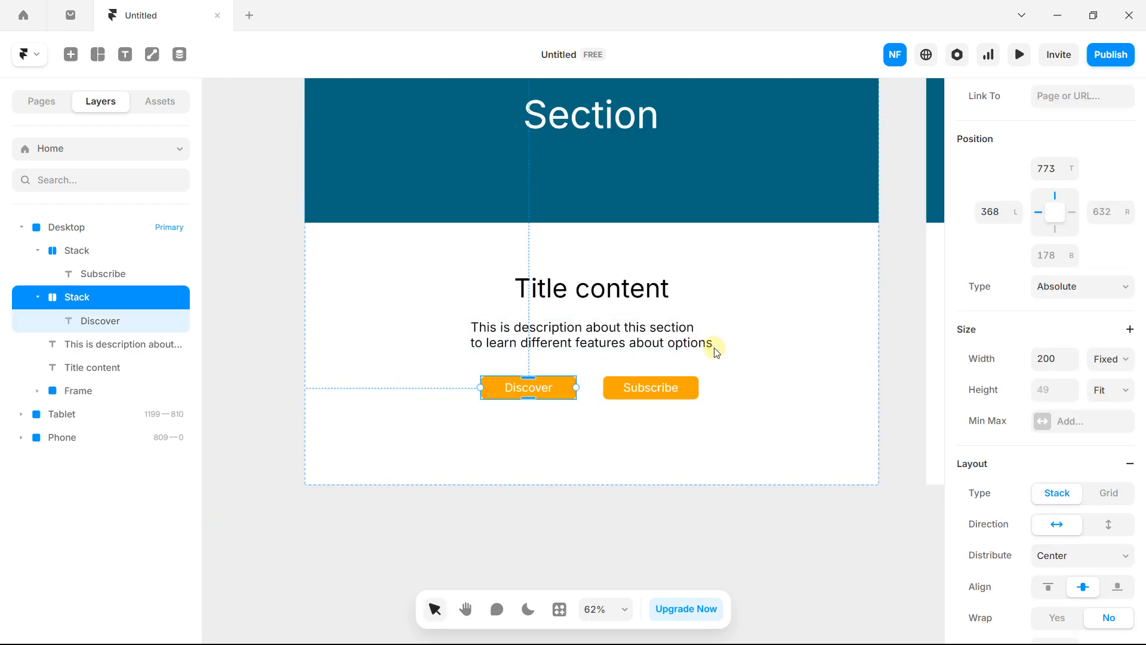
key(space)
drag(714, 346, 696, 357)
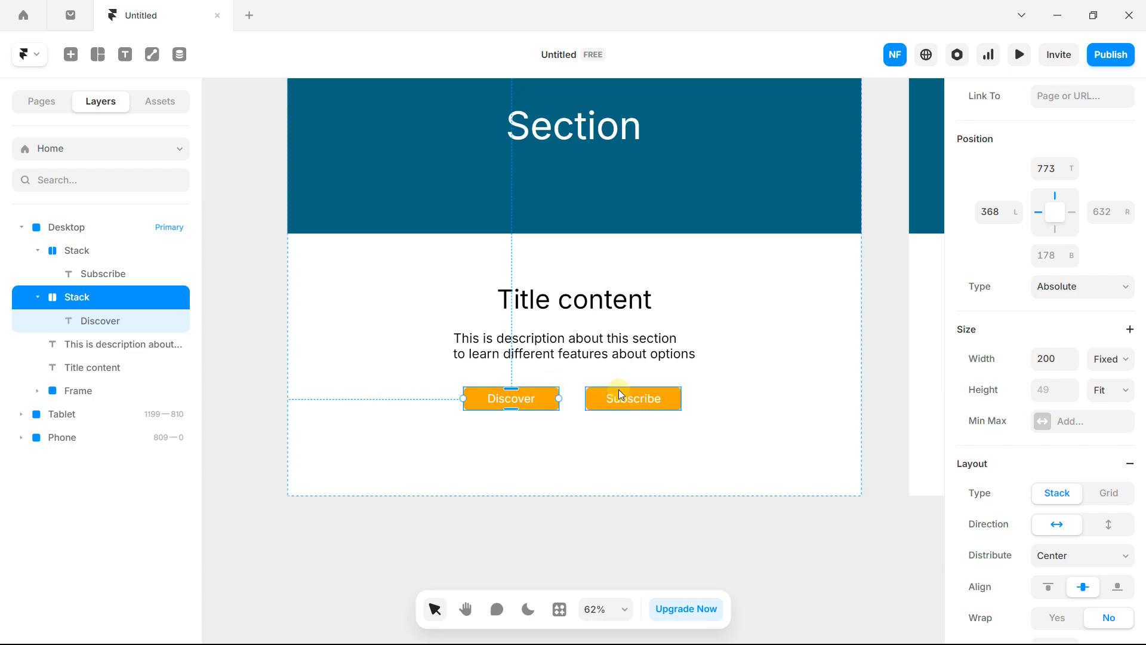
shift+click(620, 392)
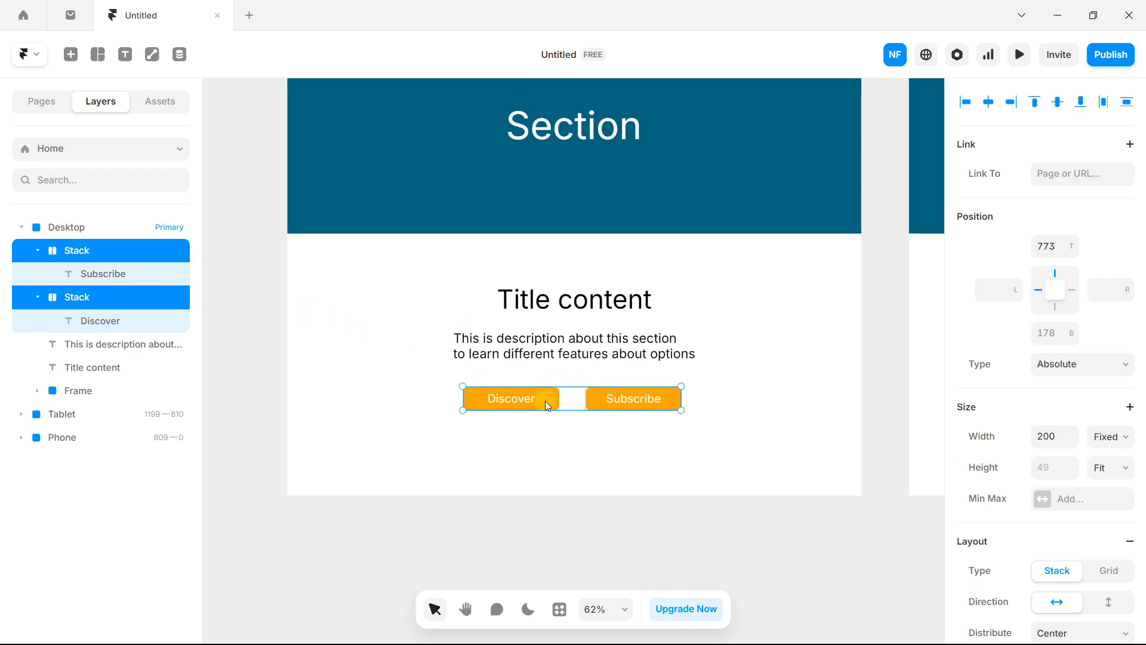
right_click(570, 397)
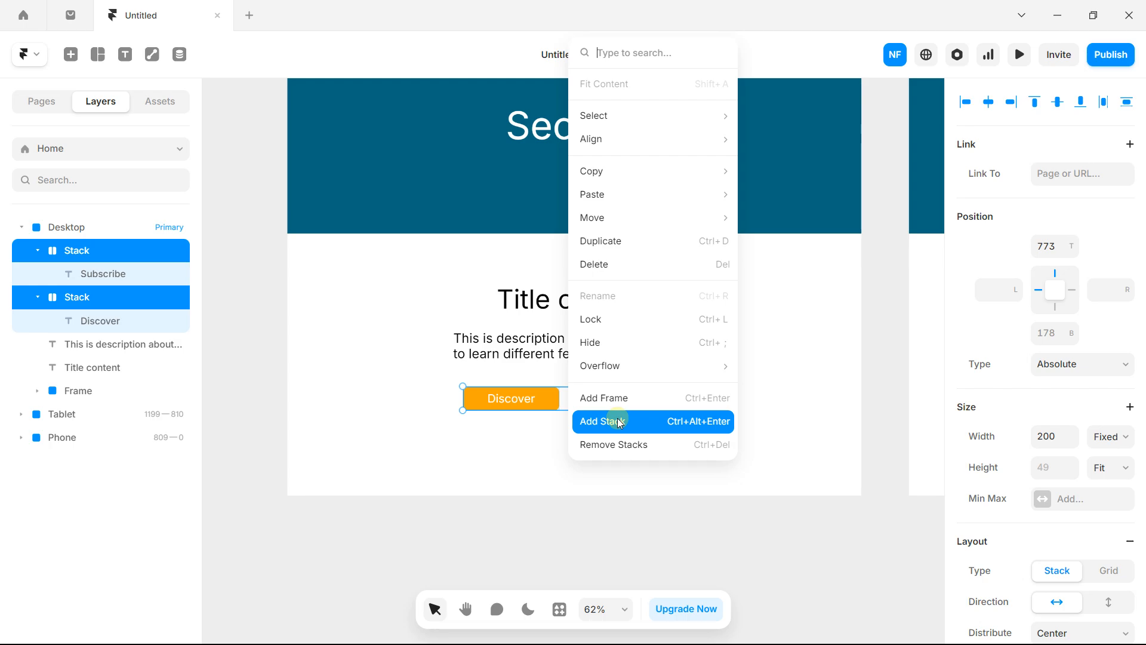
click(597, 421)
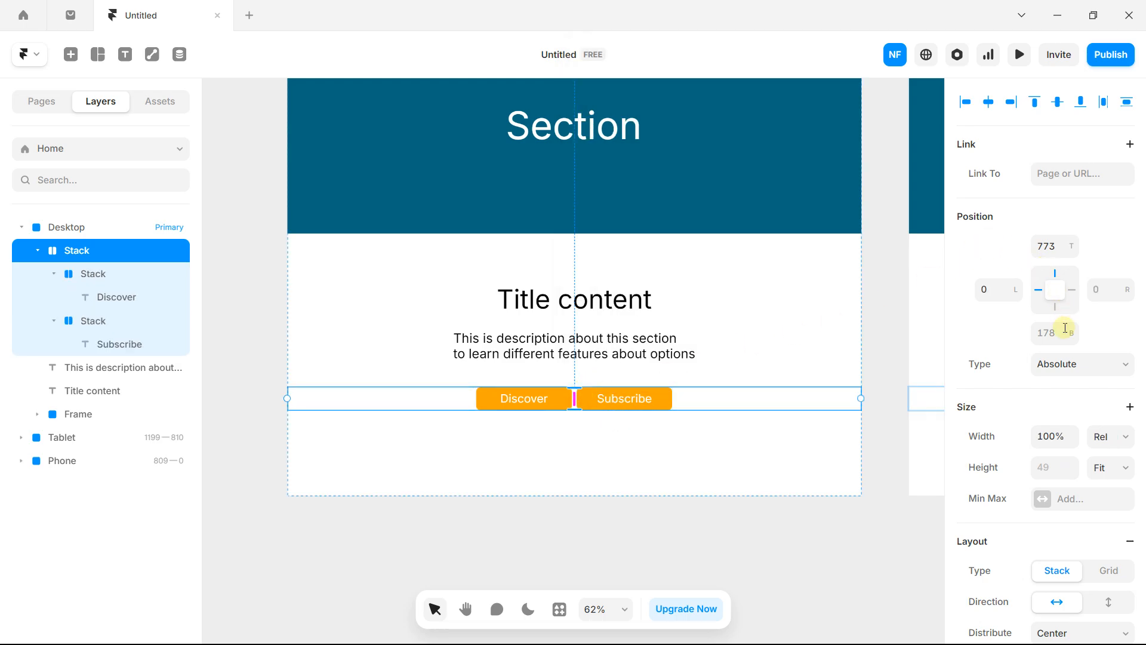
- Set the button group stack's width to Fit Content and centre it horizontally beneath the description
click(1096, 441)
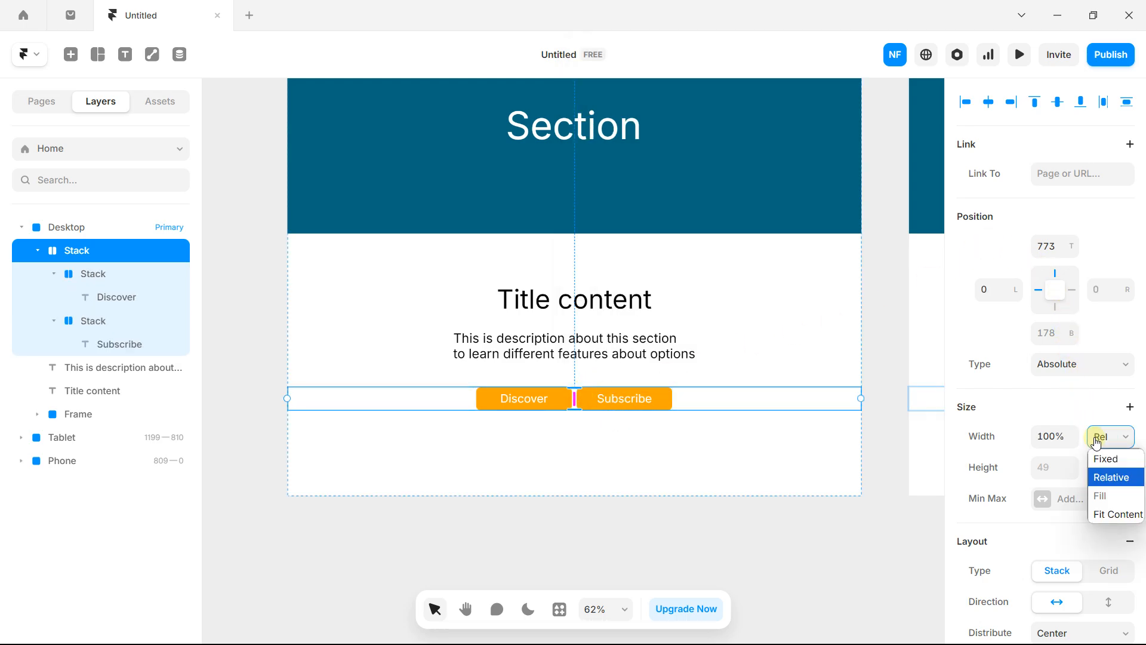
click(1111, 438)
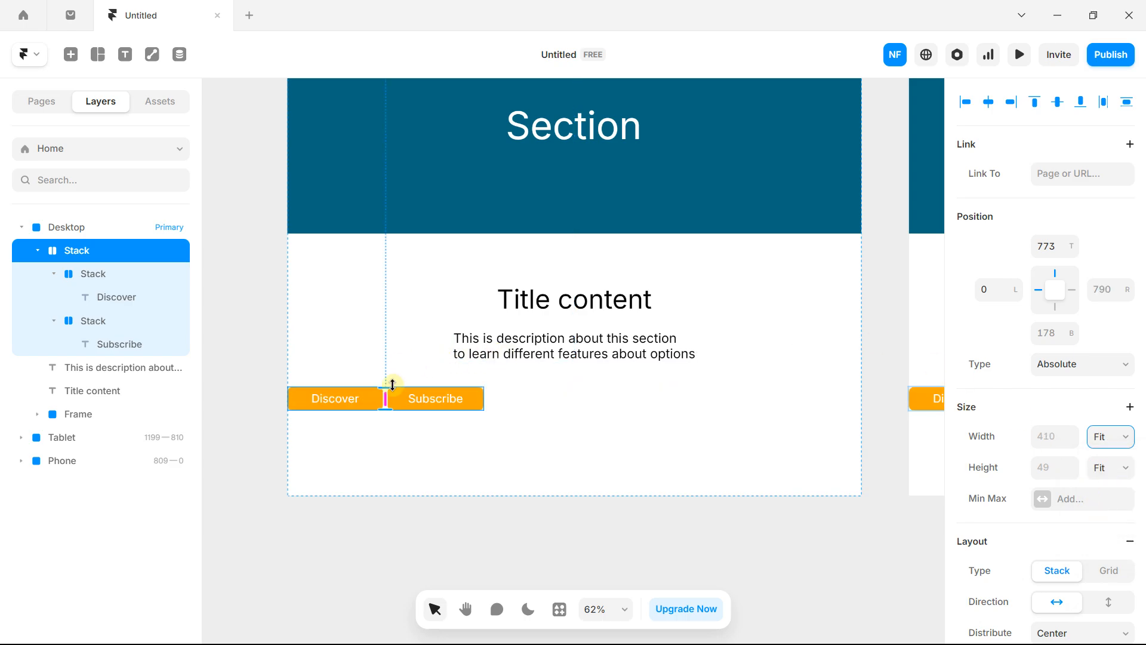
click(93, 272)
click(79, 250)
drag(368, 398, 595, 410)
- Set the gap between the "Discover" and "Subscribe" buttons in their shared stack to 45
scroll(1096, 364, down, 4)
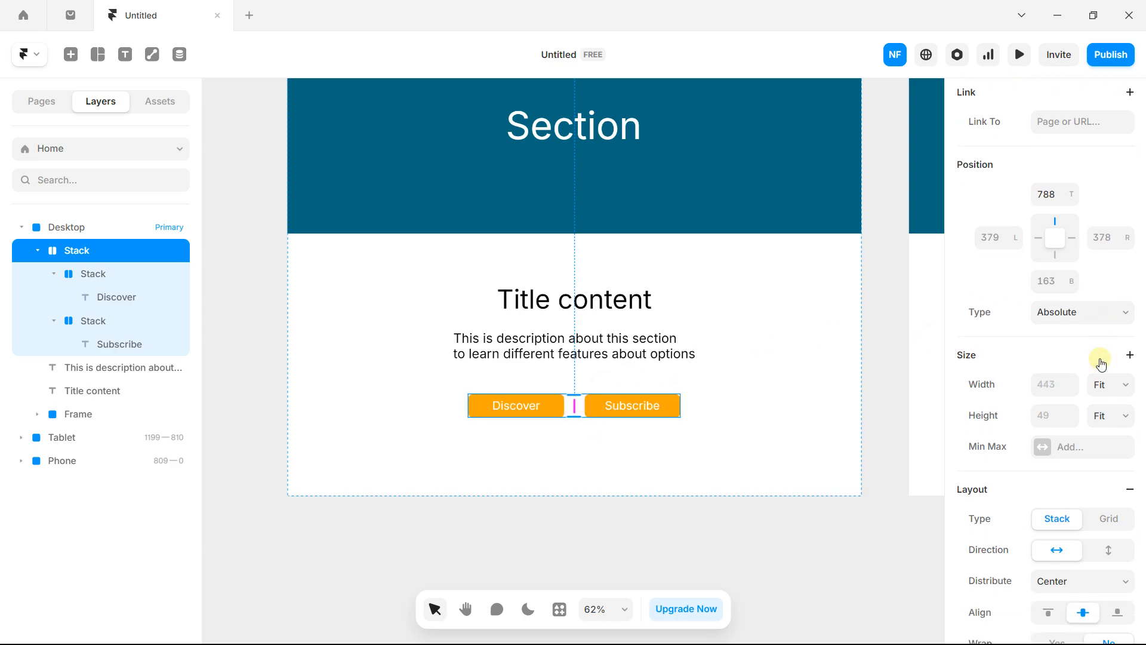
scroll(1093, 367, down, 2)
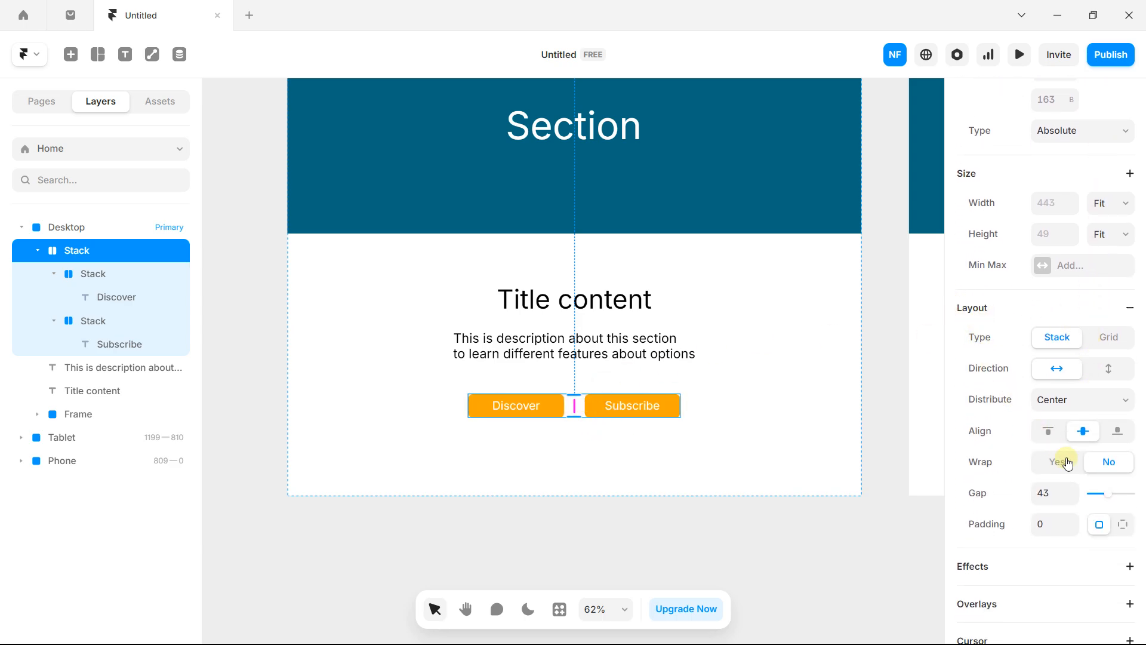
drag(1103, 497, 1109, 495)
- Wrap the desktop title and description texts together in a new stack
scroll(726, 343, down, 5)
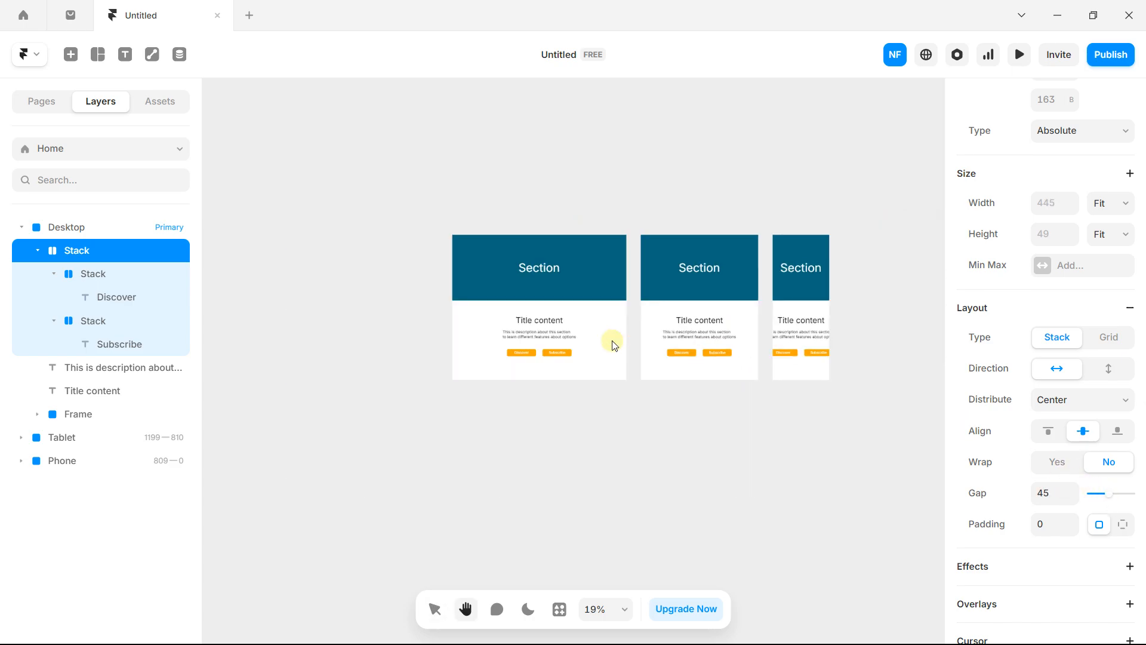
scroll(686, 320, up, 1)
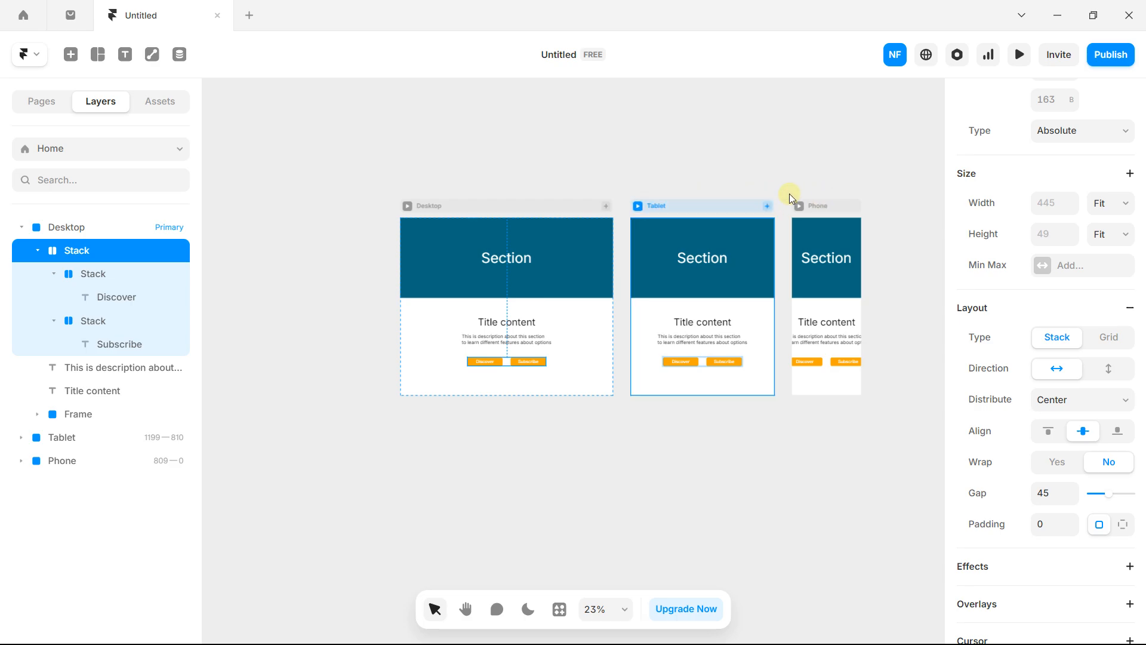
scroll(552, 356, up, 4)
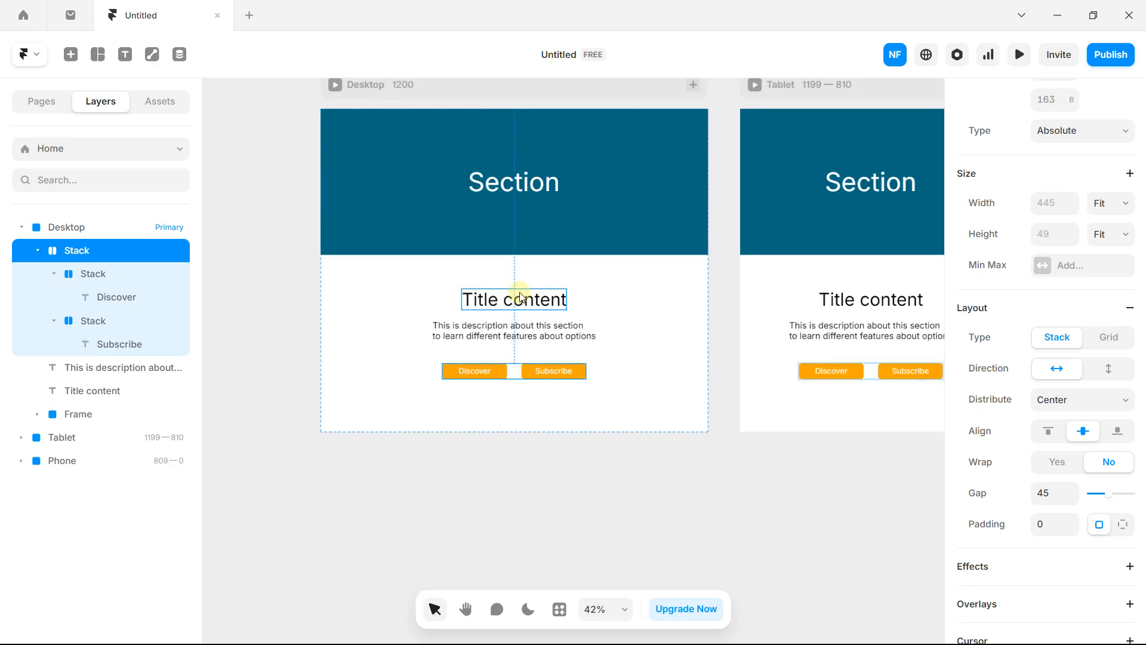
click(521, 300)
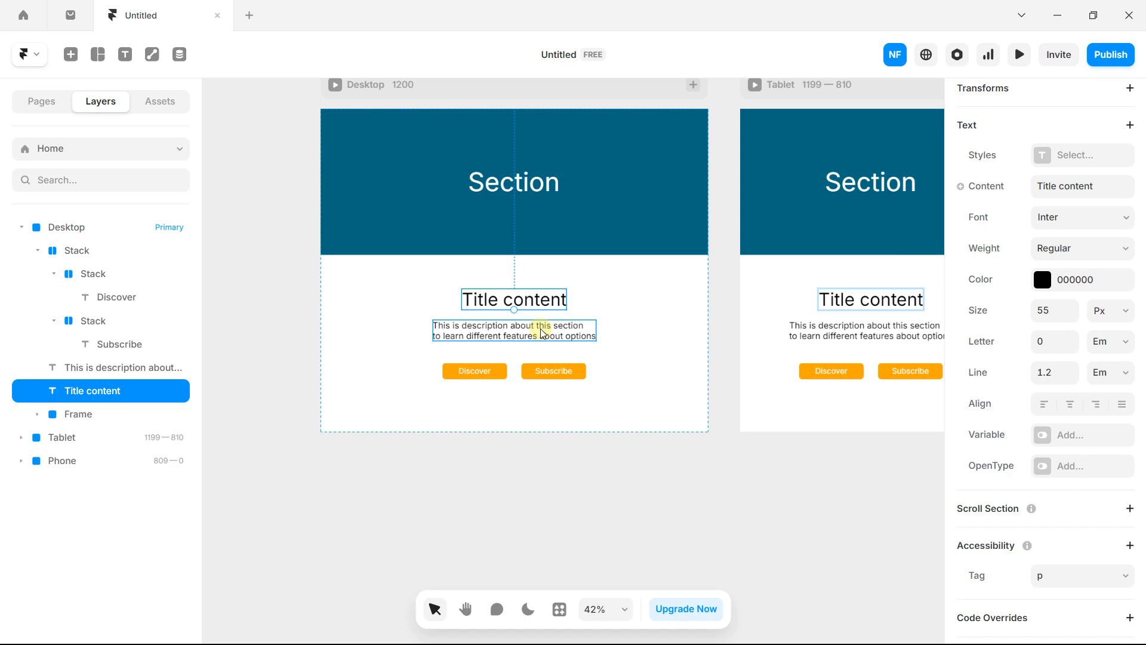
shift+click(543, 333)
scroll(516, 325, up, 1)
right_click(525, 319)
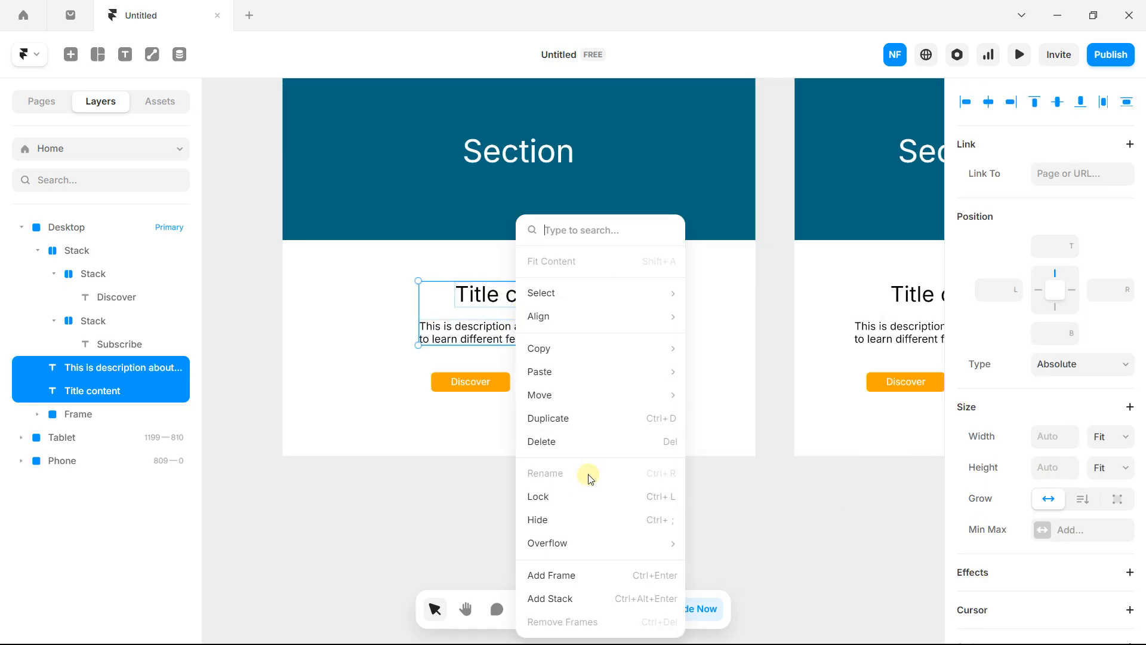
click(579, 597)
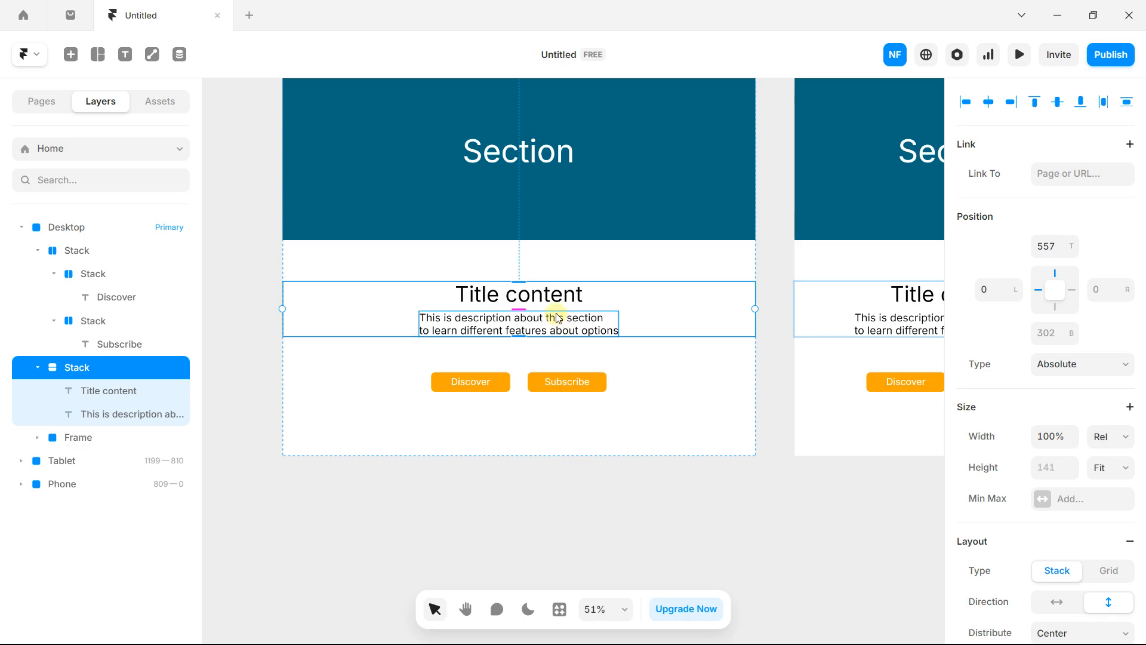
- Set the text stack's width to Fit Content and centre it above the buttons, with a gap of 16 between title and description
click(1109, 438)
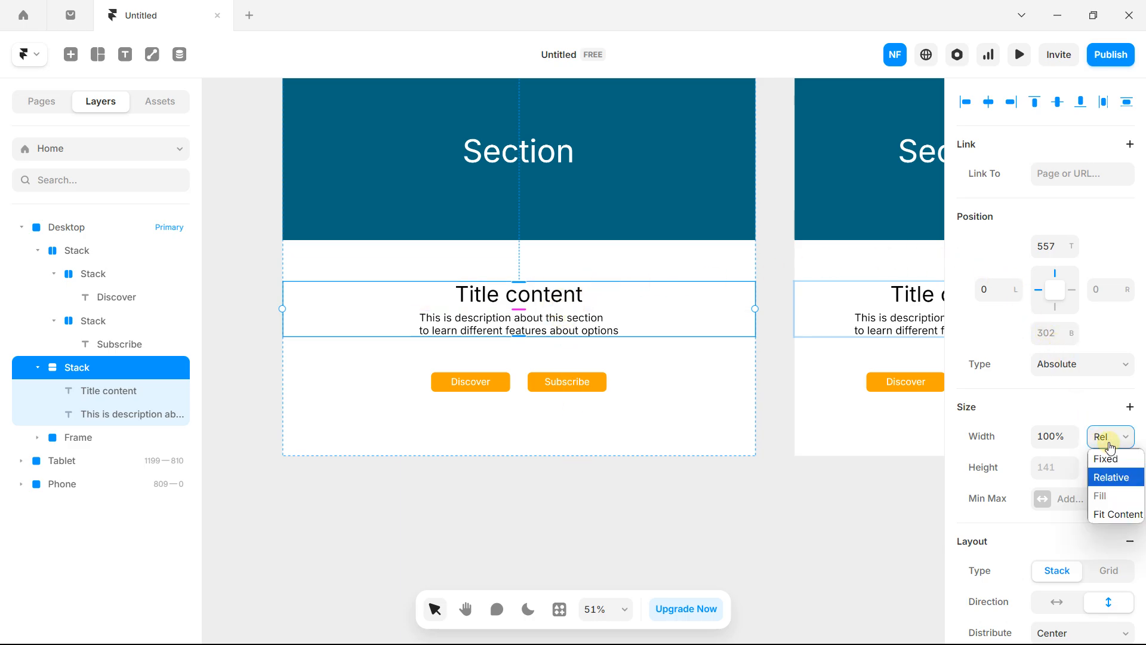
click(1103, 515)
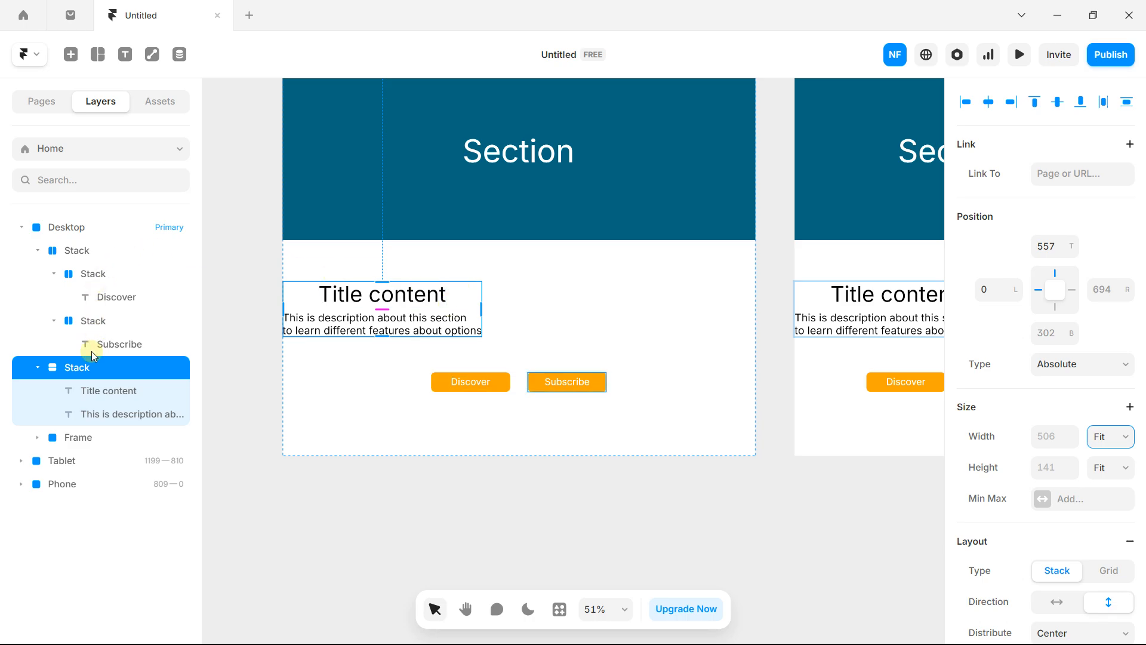
drag(466, 293, 608, 282)
drag(605, 282, 538, 312)
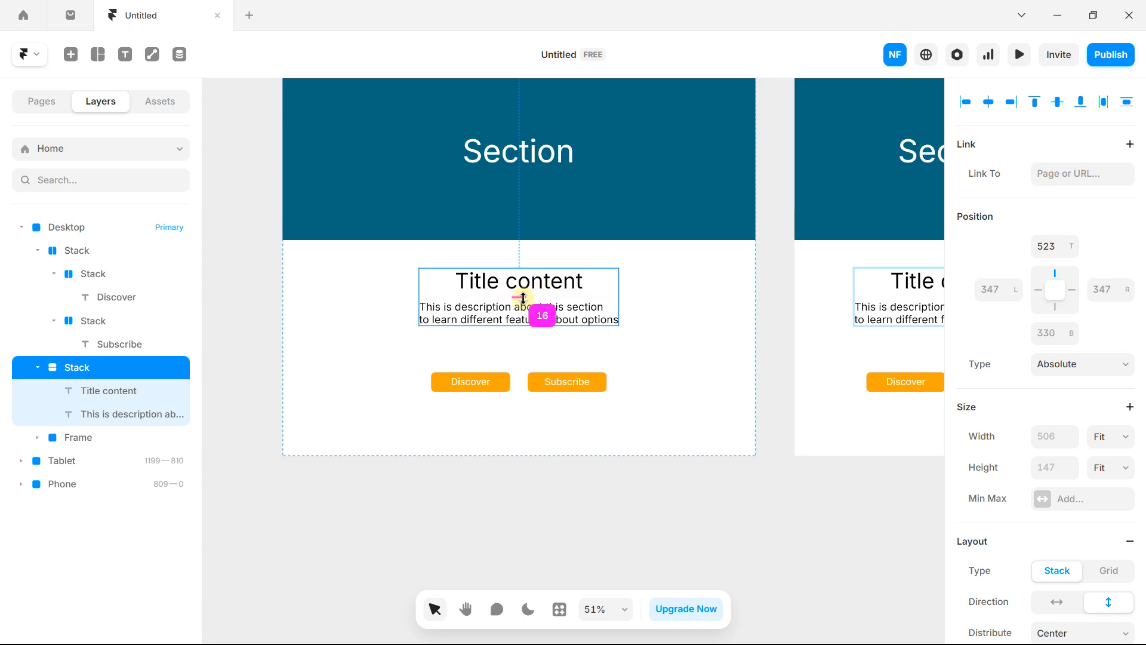
- Combine the text stack and the button group stack in one outer stack
click(631, 352)
click(613, 281)
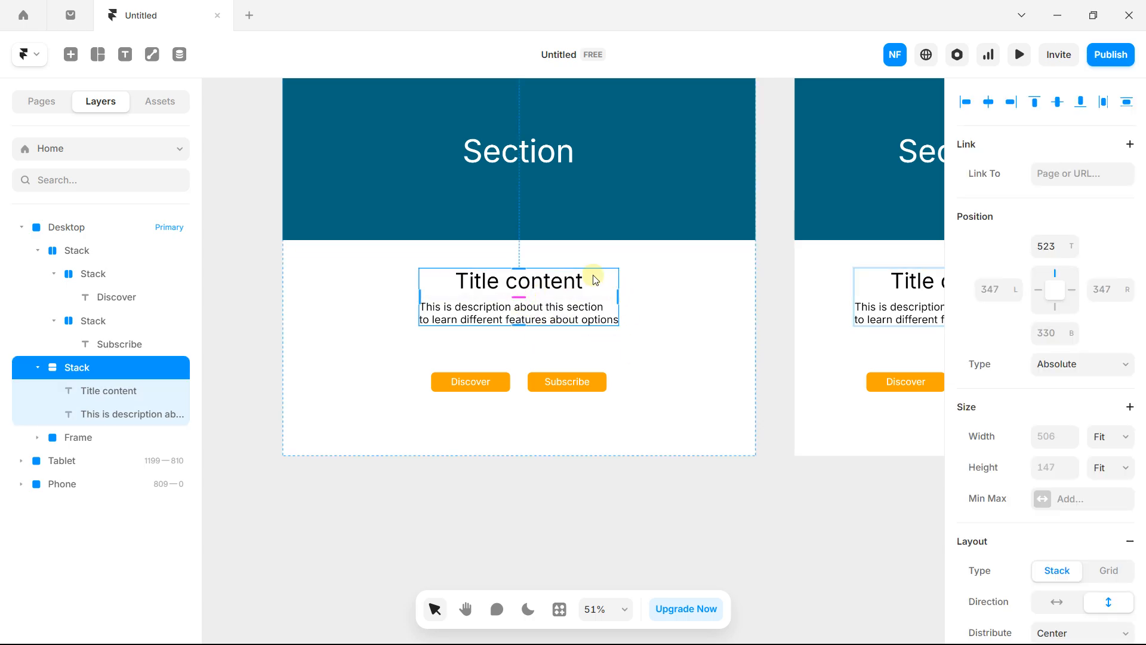
shift+click(523, 383)
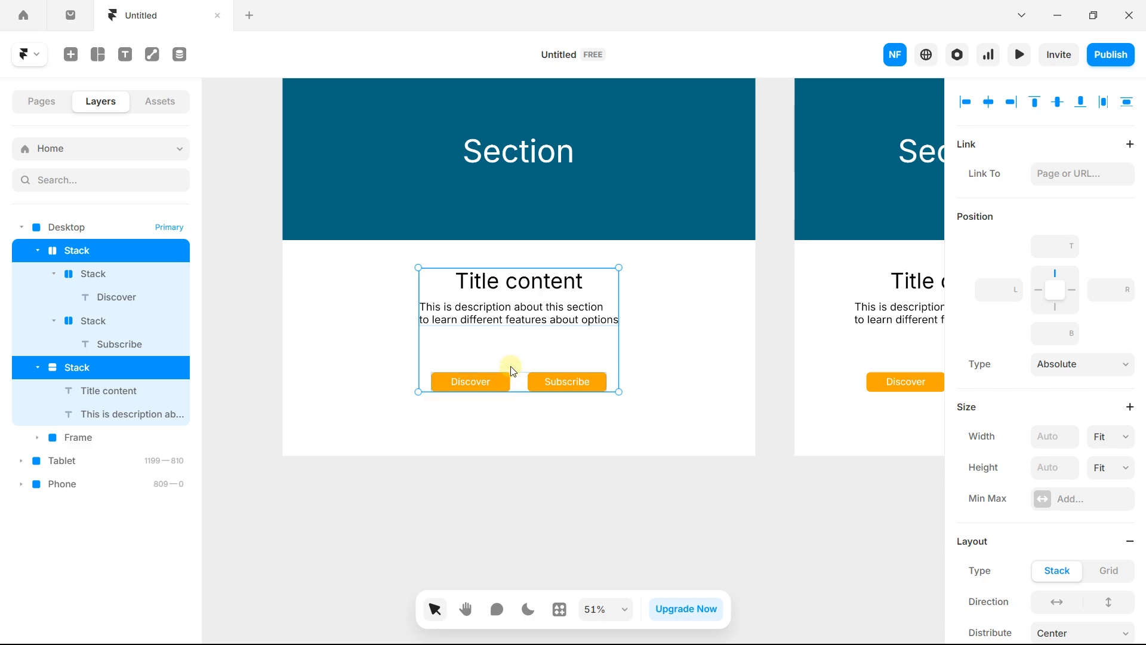
right_click(521, 355)
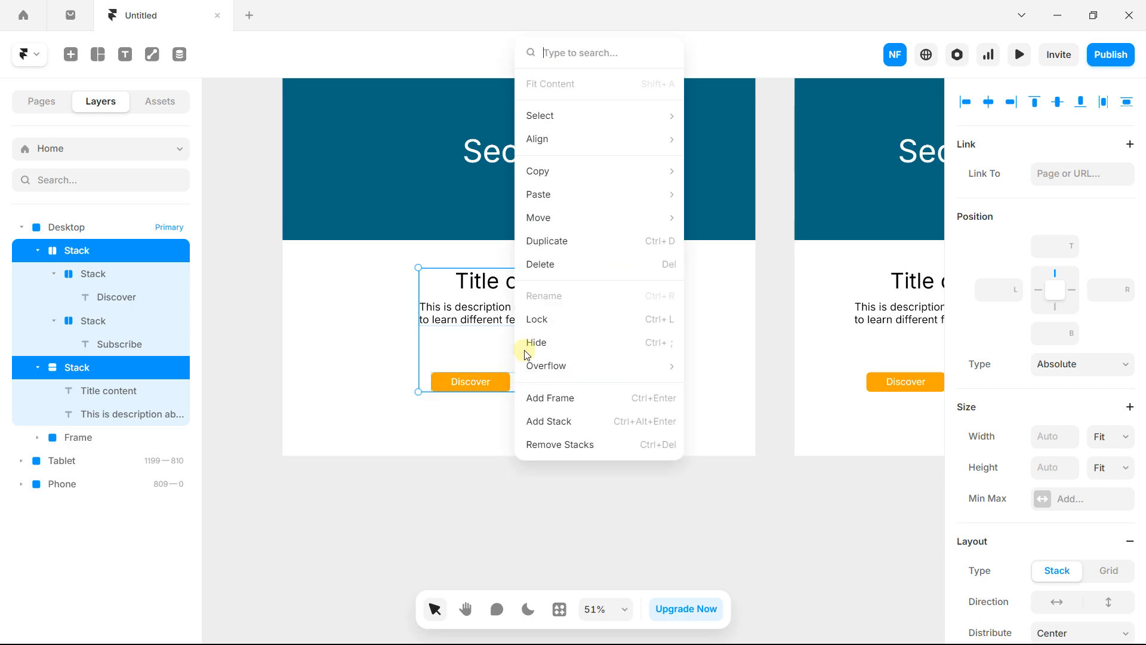
click(584, 421)
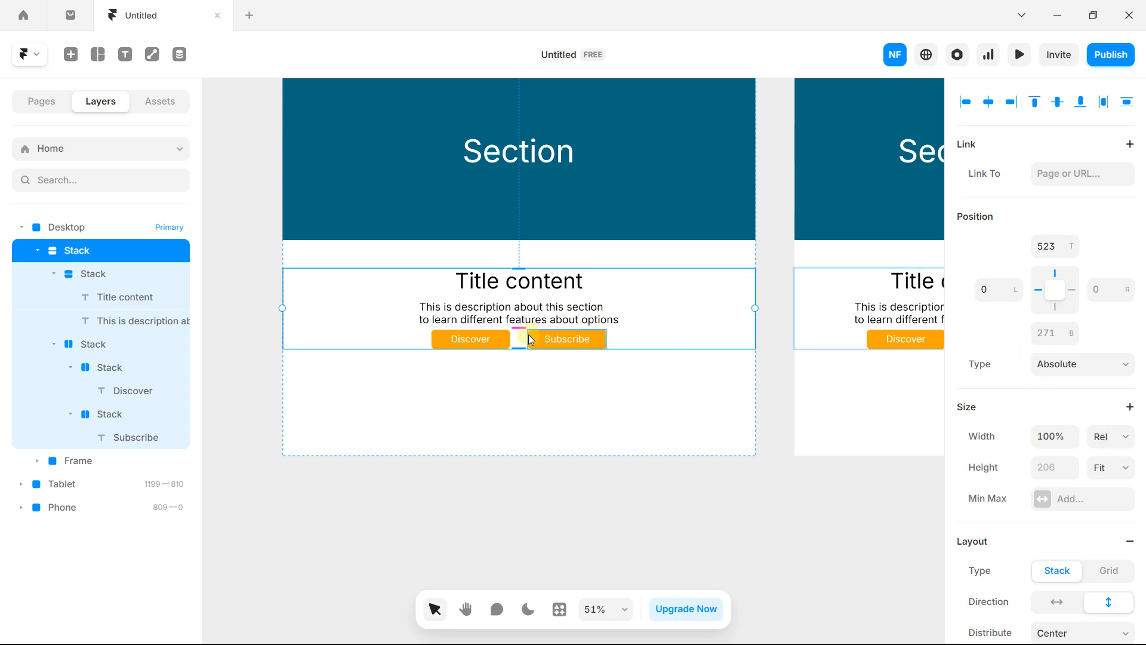
- Widen the outer stack's gap between the description and the buttons to about 60
drag(520, 327, 528, 350)
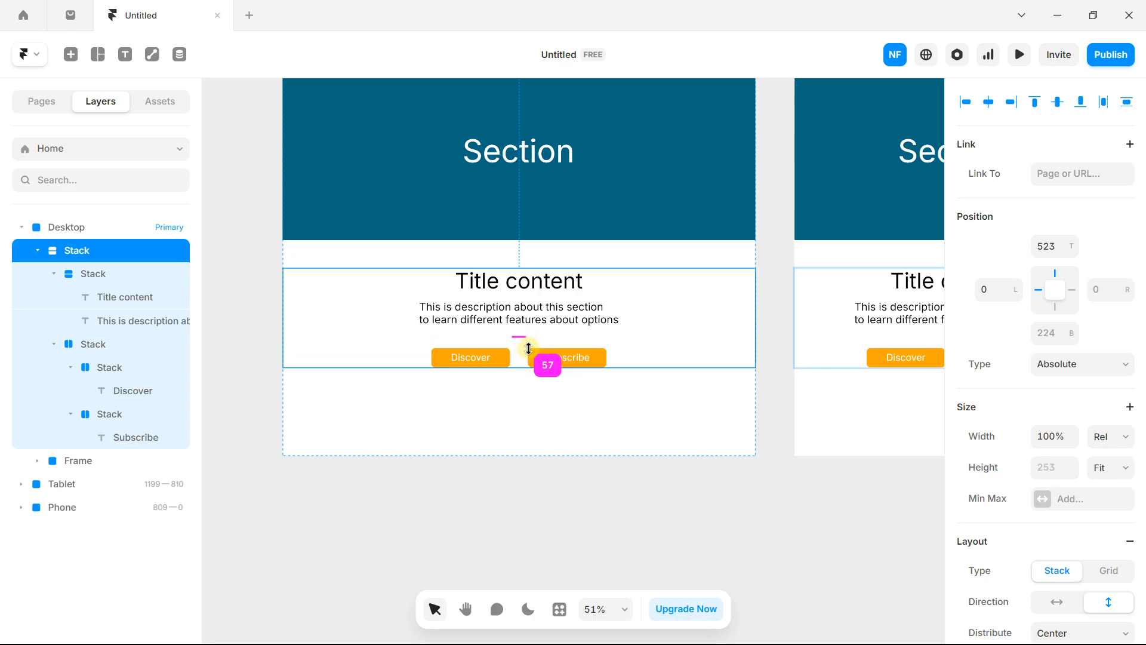
scroll(505, 319, down, 3)
key(space)
drag(473, 271, 420, 326)
click(362, 164)
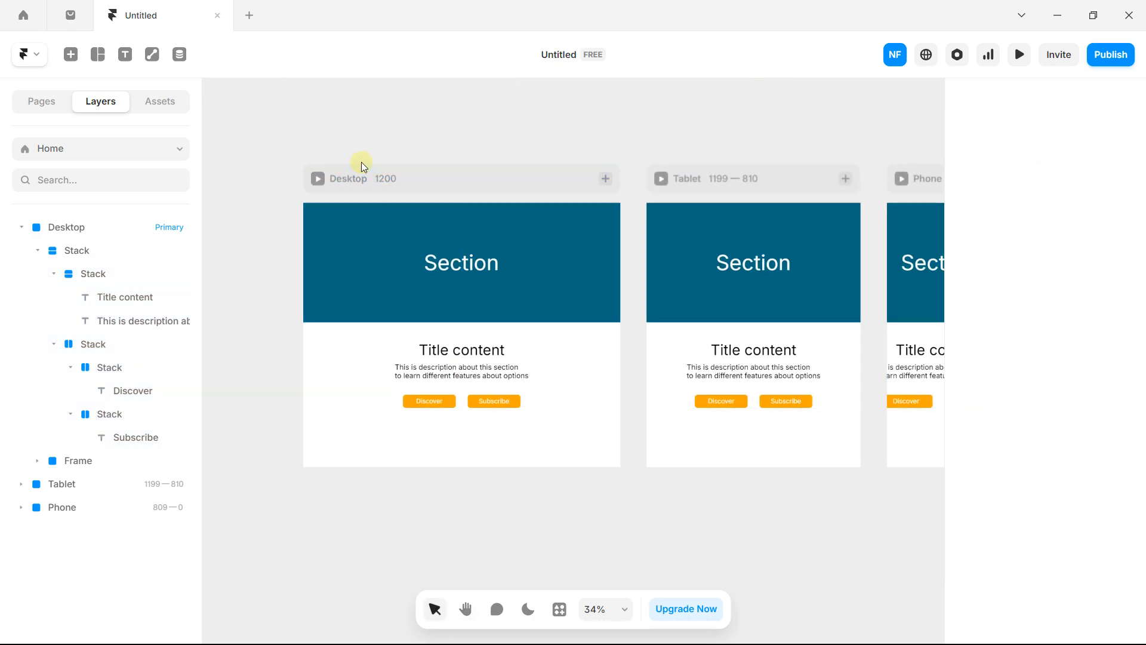
click(460, 389)
scroll(461, 389, up, 5)
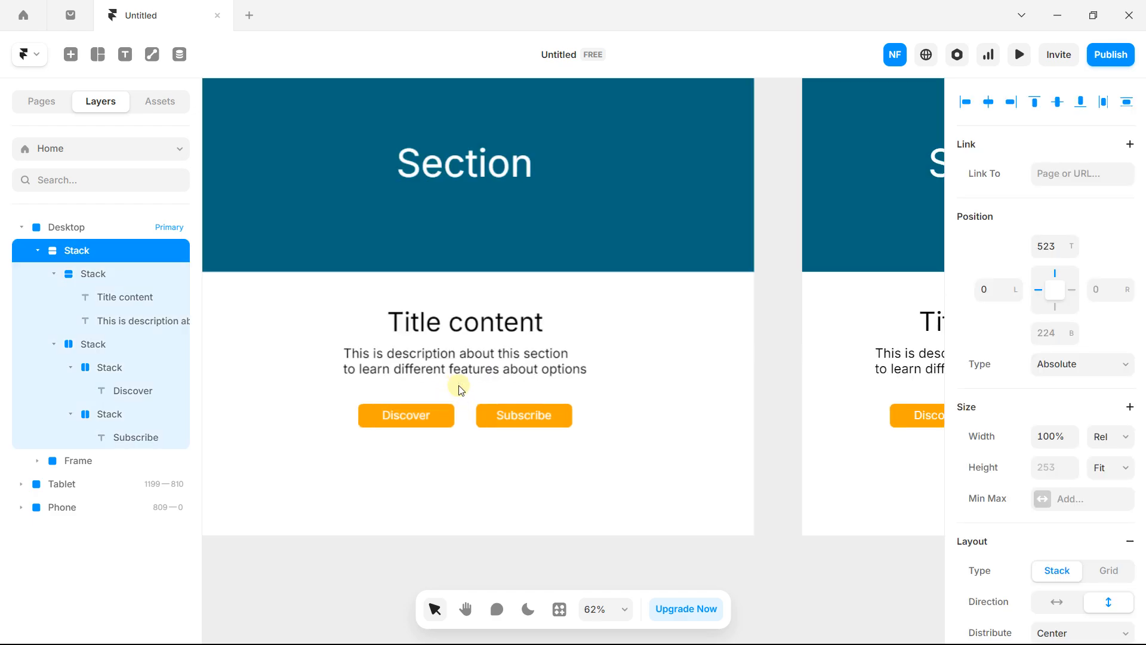
drag(465, 395, 465, 397)
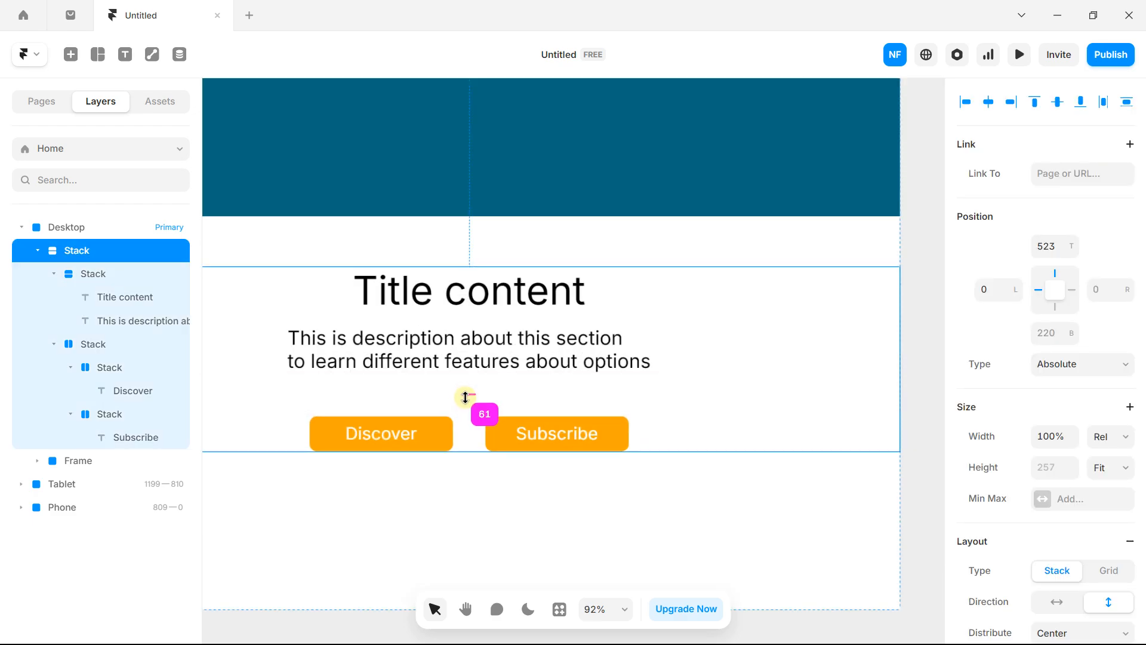
scroll(465, 395, down, 6)
scroll(465, 396, down, 2)
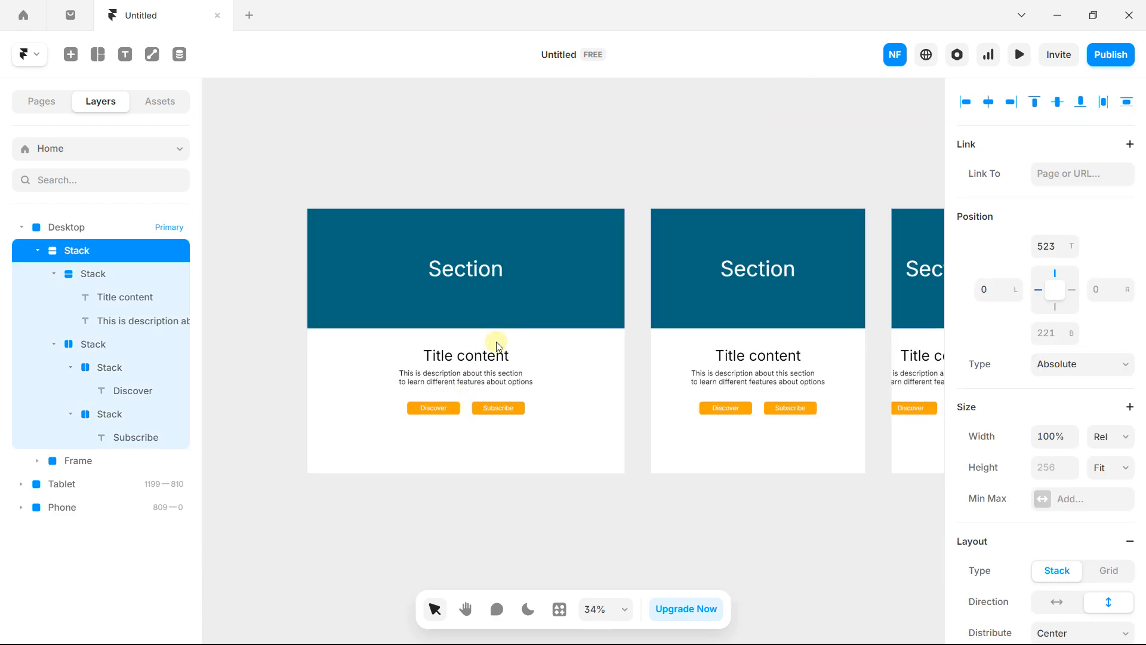
- Preview the page at phone width 320 and desktop width 1425, examining how the content adapts, and return to the editor
click(640, 129)
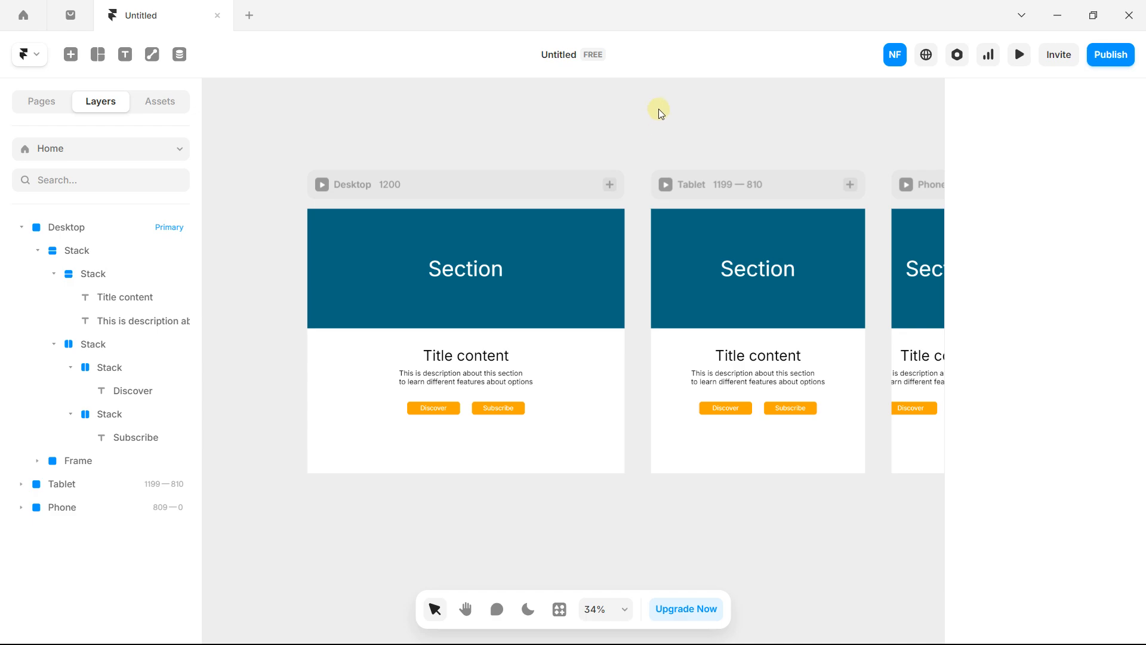
scroll(598, 94, right, 2)
click(1021, 60)
drag(1042, 151, 655, 202)
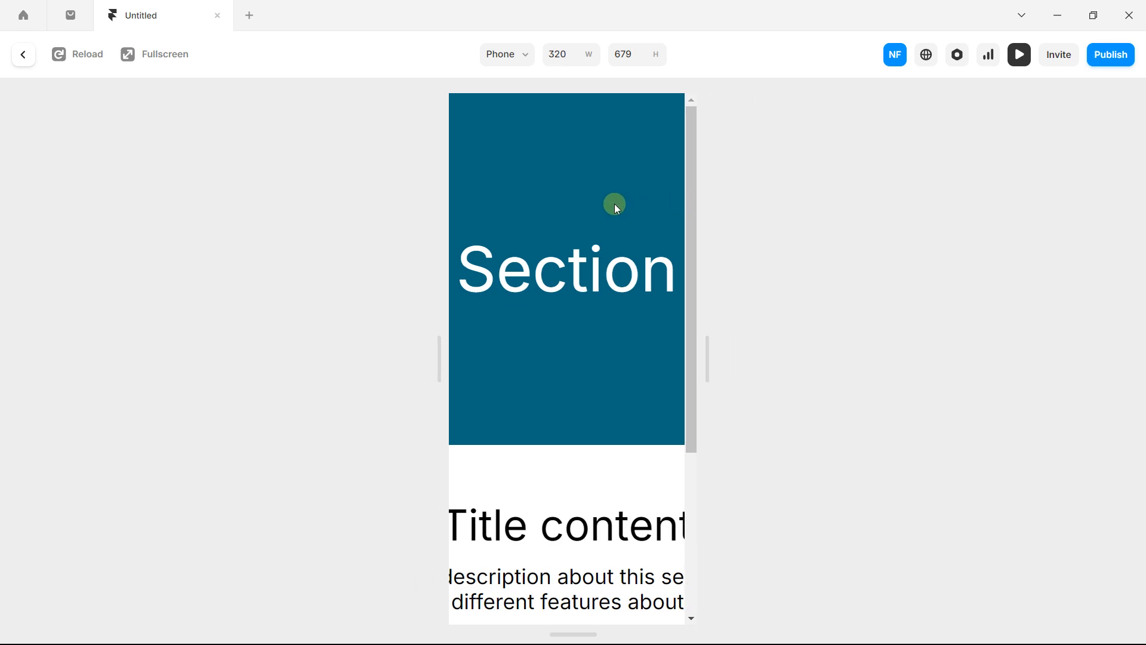
scroll(657, 215, down, 4)
drag(696, 284, 1141, 275)
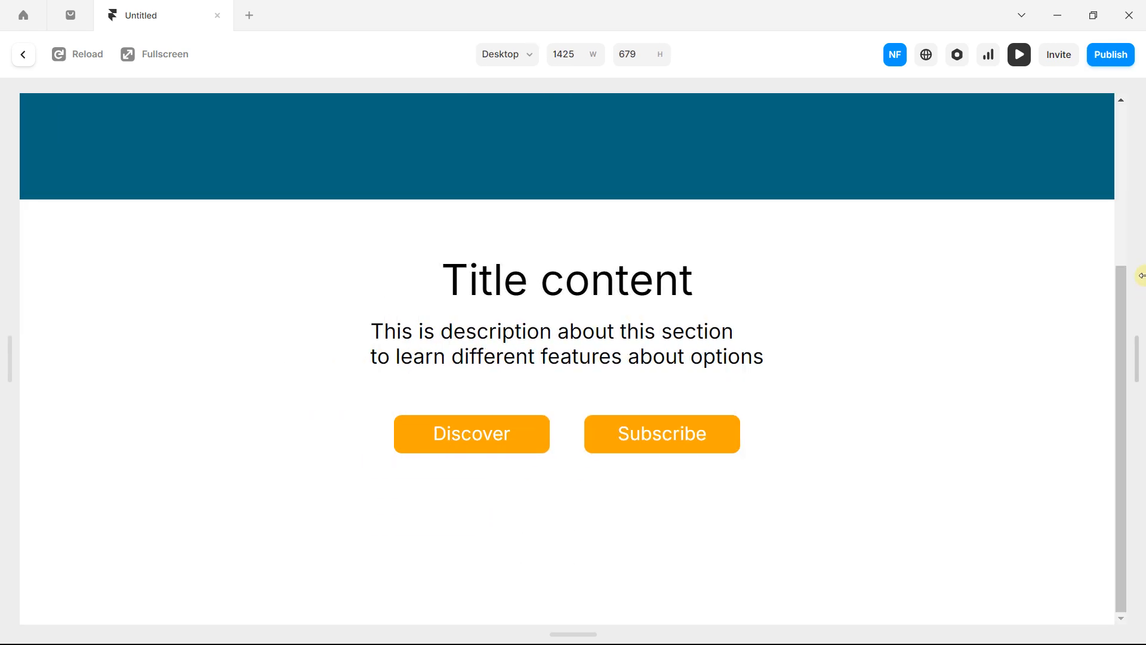
click(1019, 55)
- Reduce the gap between the "Discover" and "Subscribe" buttons on the Tablet breakpoint to 30
click(682, 192)
drag(677, 312, 587, 216)
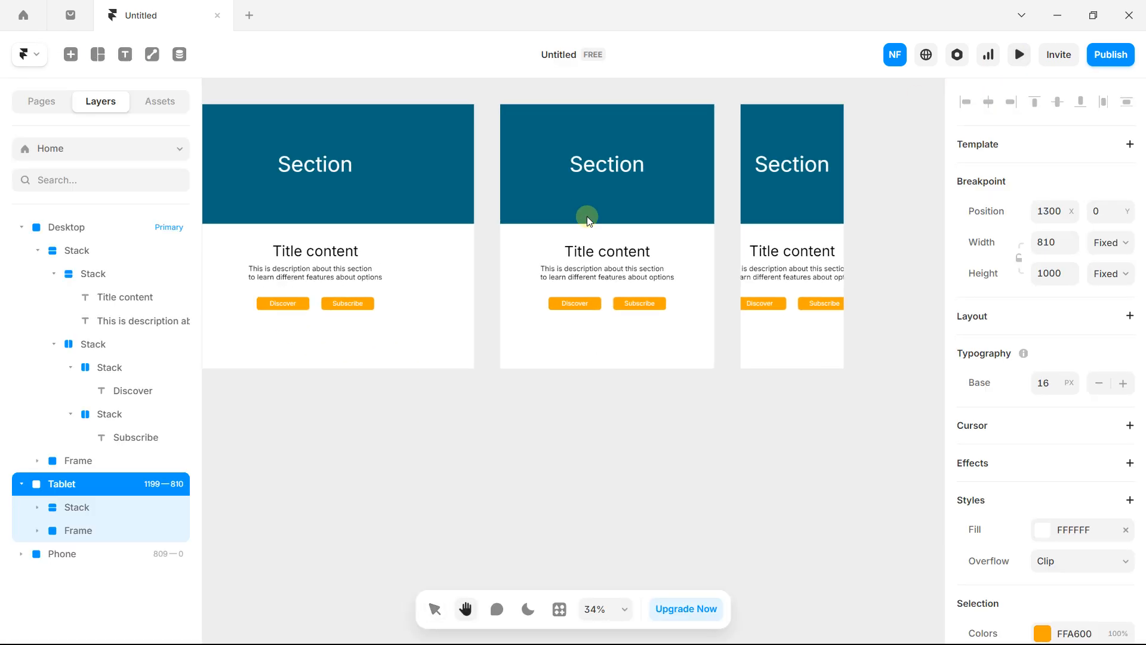
scroll(609, 310, up, 5)
click(611, 305)
scroll(610, 304, up, 4)
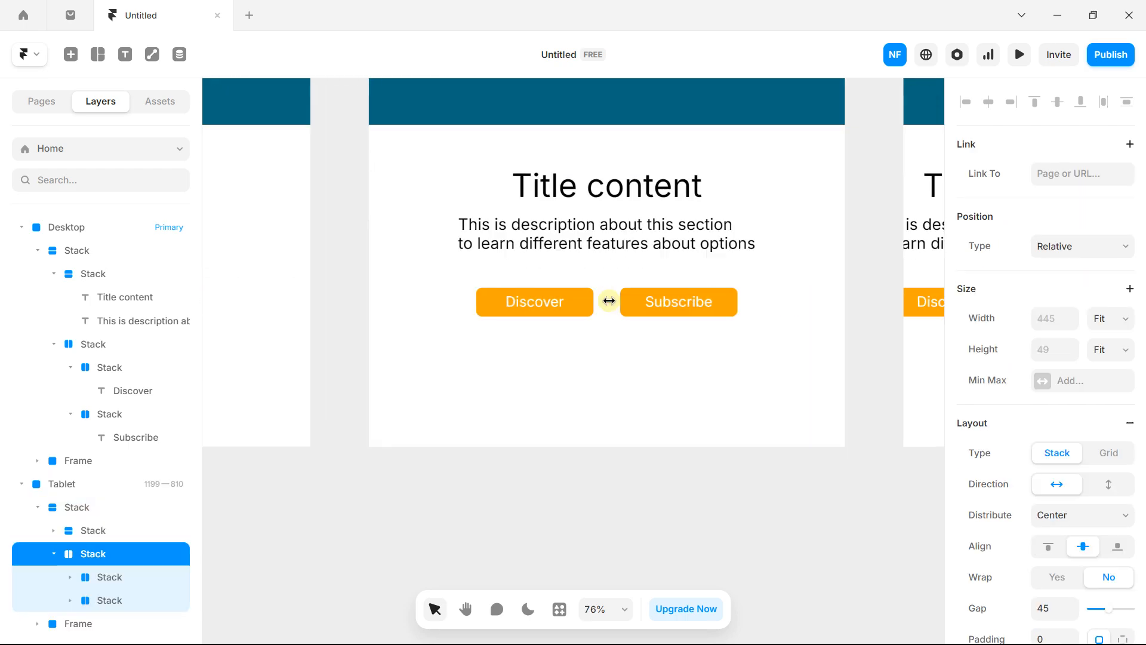
drag(609, 303, 597, 301)
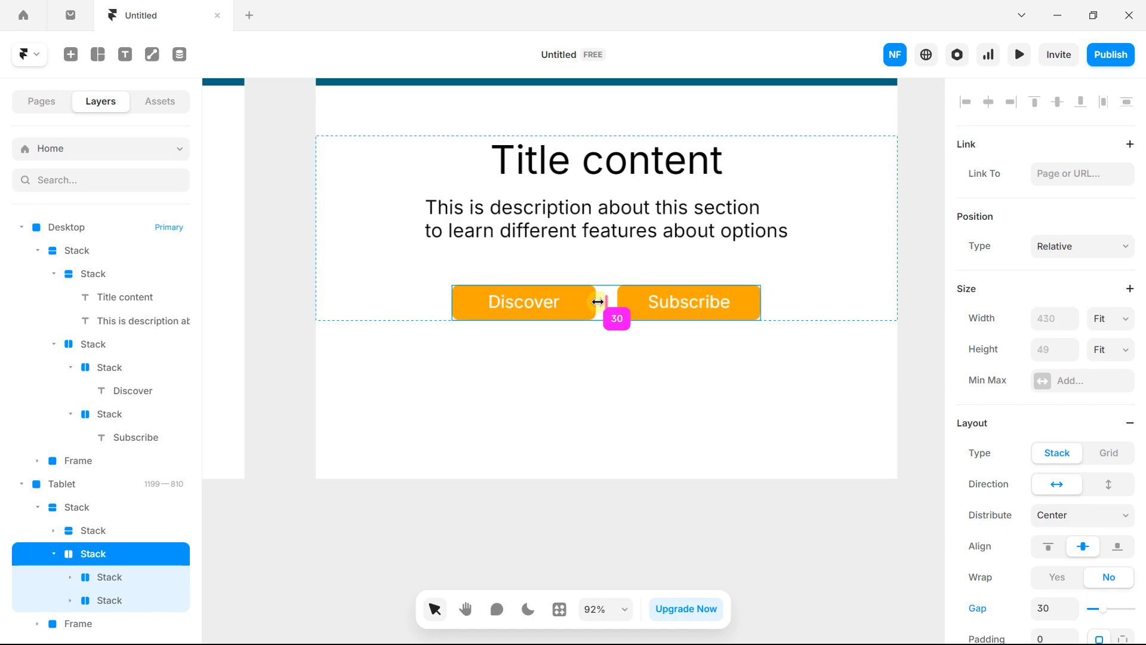
scroll(597, 302, down, 4)
scroll(447, 264, up, 2)
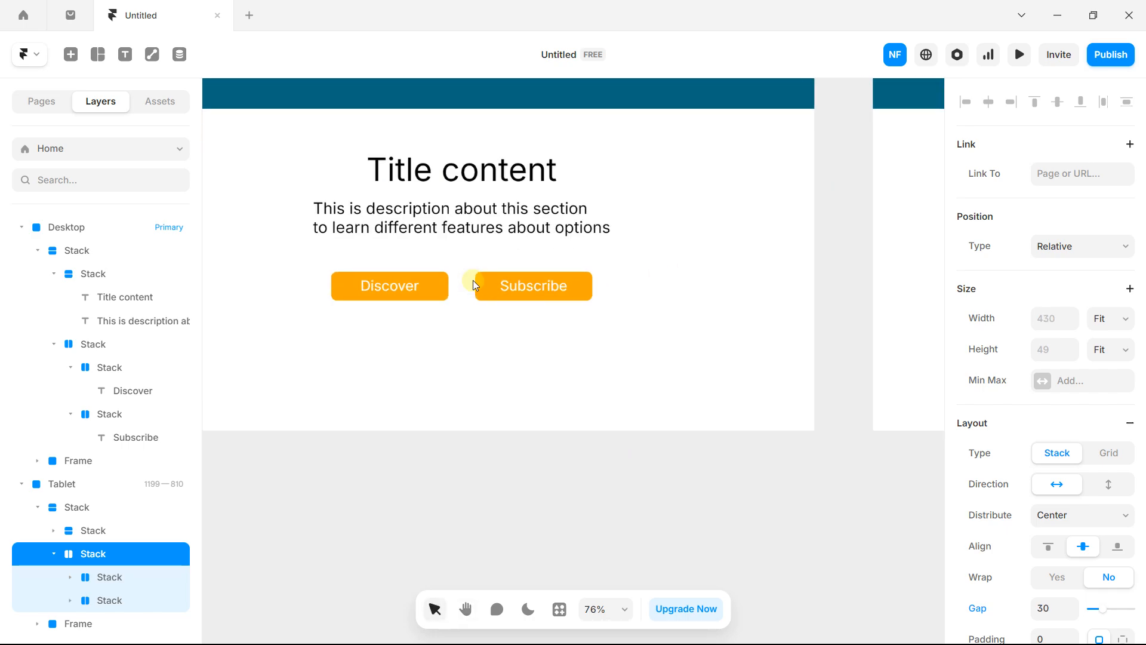
- Widen the gap between the "Discover" and "Subscribe" buttons on the Desktop breakpoint to 60
click(469, 291)
drag(463, 284, 471, 285)
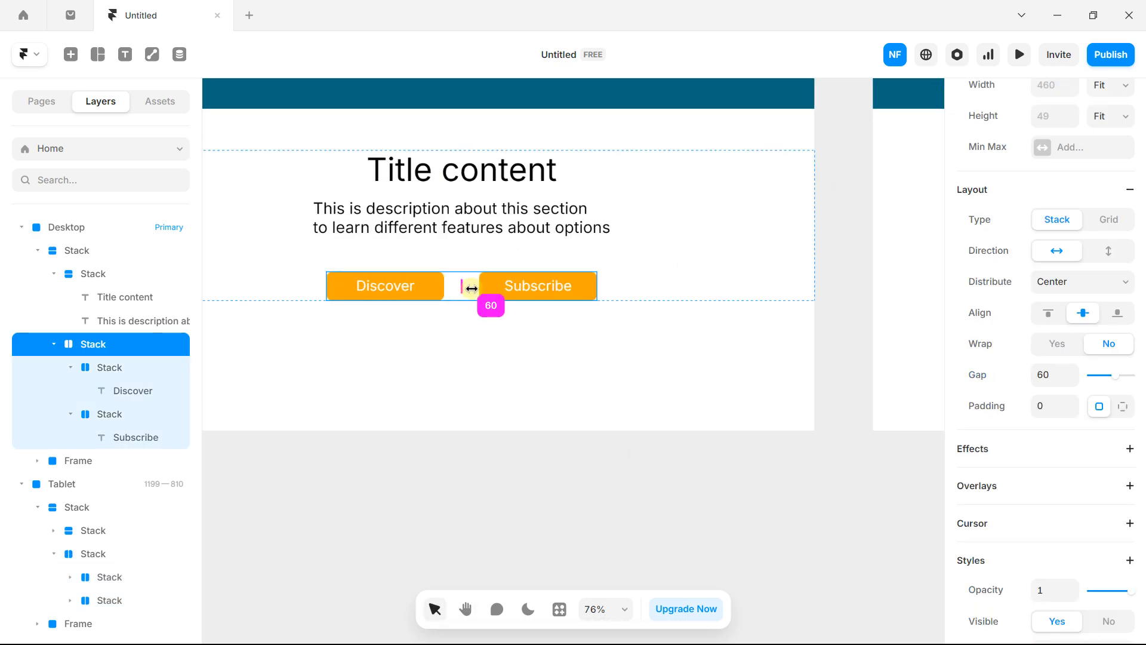
- Stack the "Discover" and "Subscribe" buttons vertically on the Phone breakpoint with a gap of 36
scroll(471, 288, down, 4)
scroll(684, 267, right, 3)
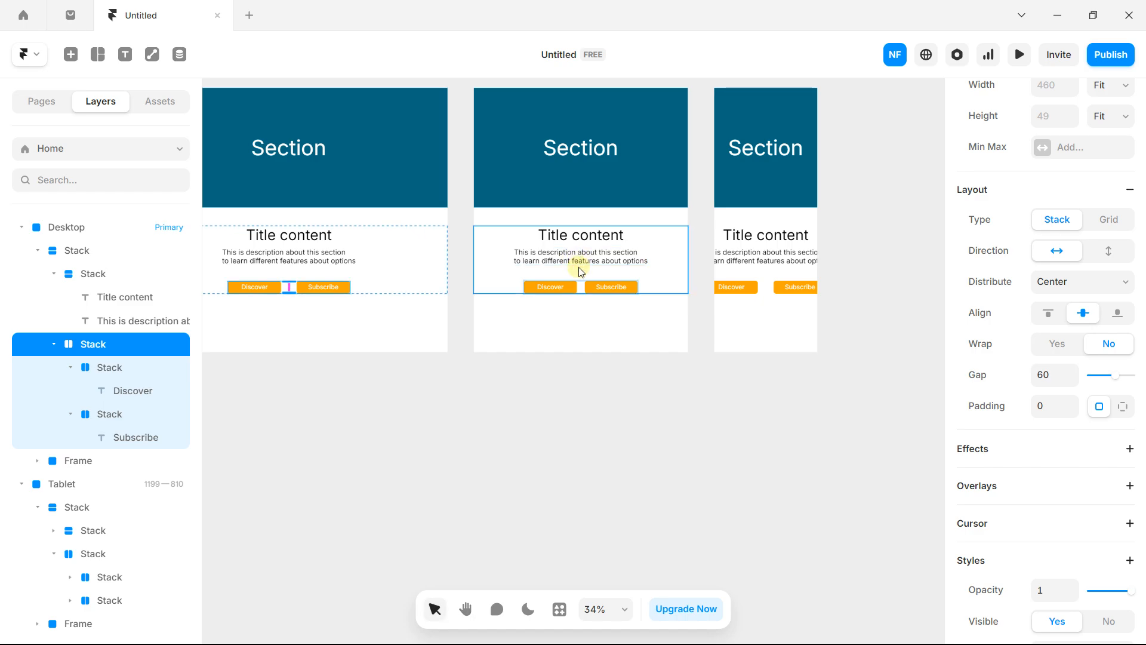
scroll(660, 239, up, 5)
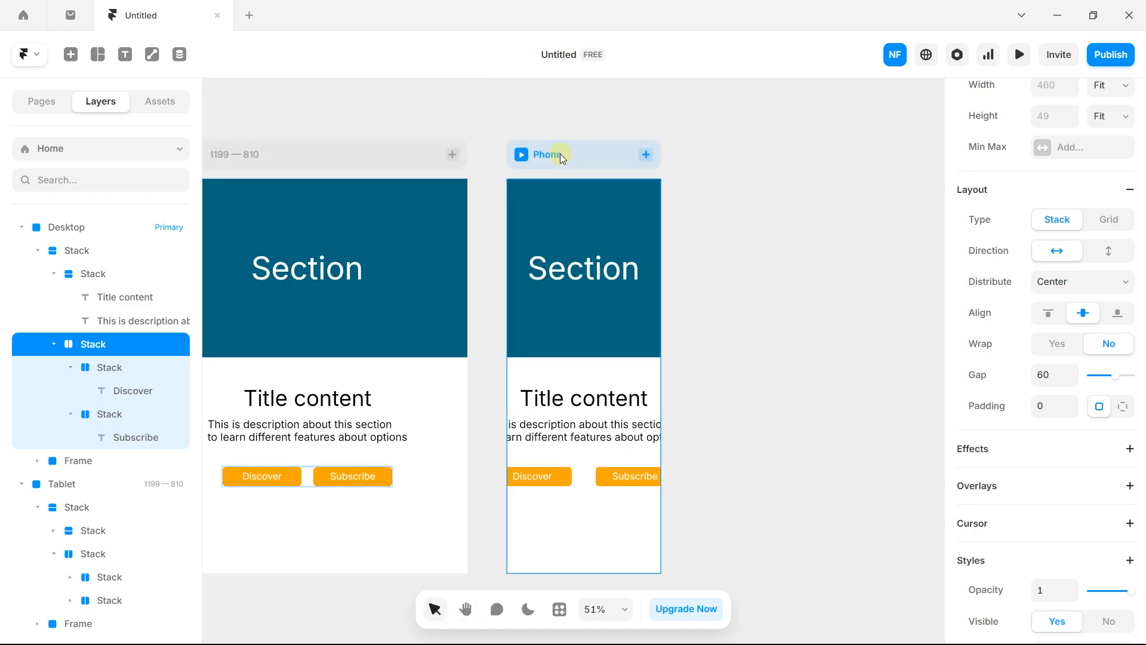
click(559, 157)
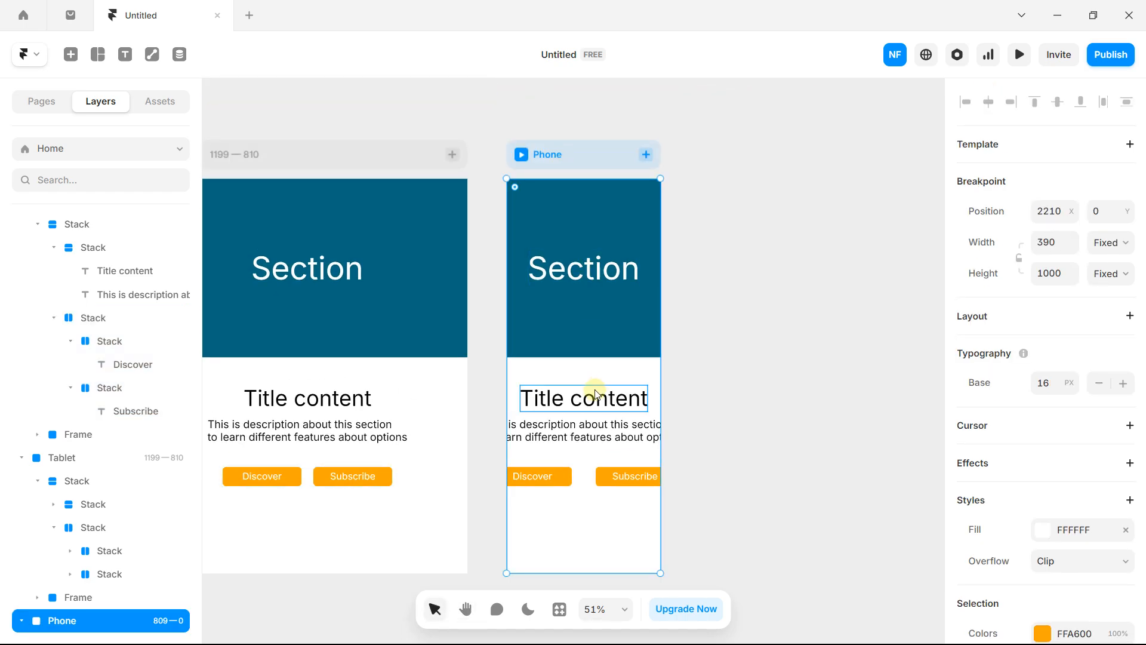
click(570, 458)
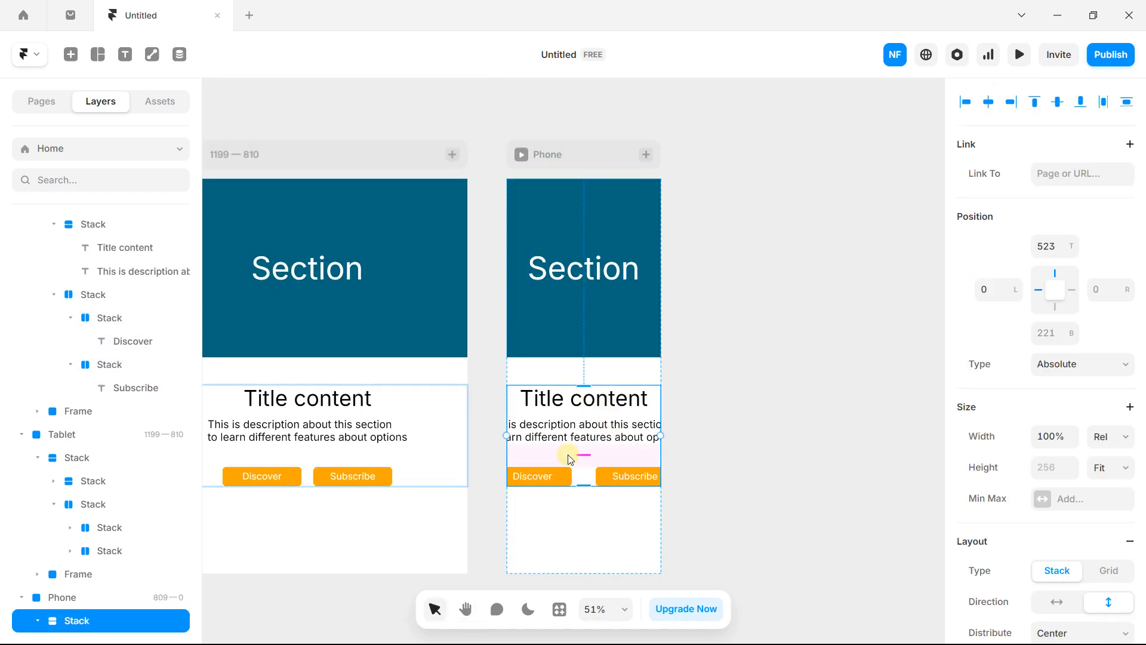
click(597, 478)
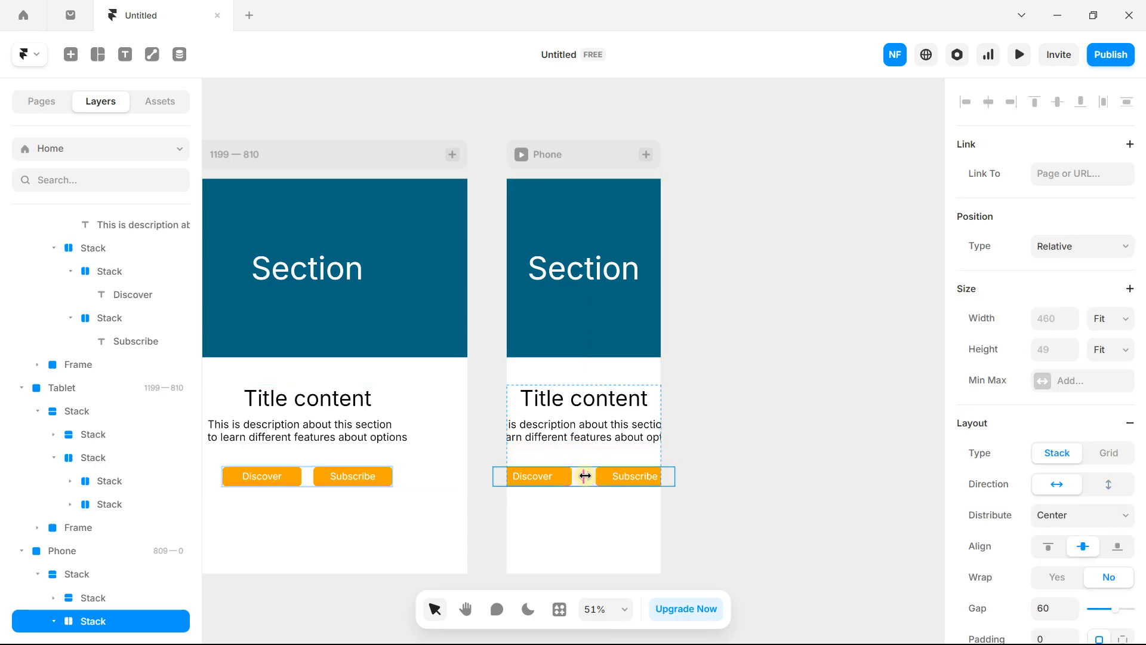
scroll(1069, 320, down, 5)
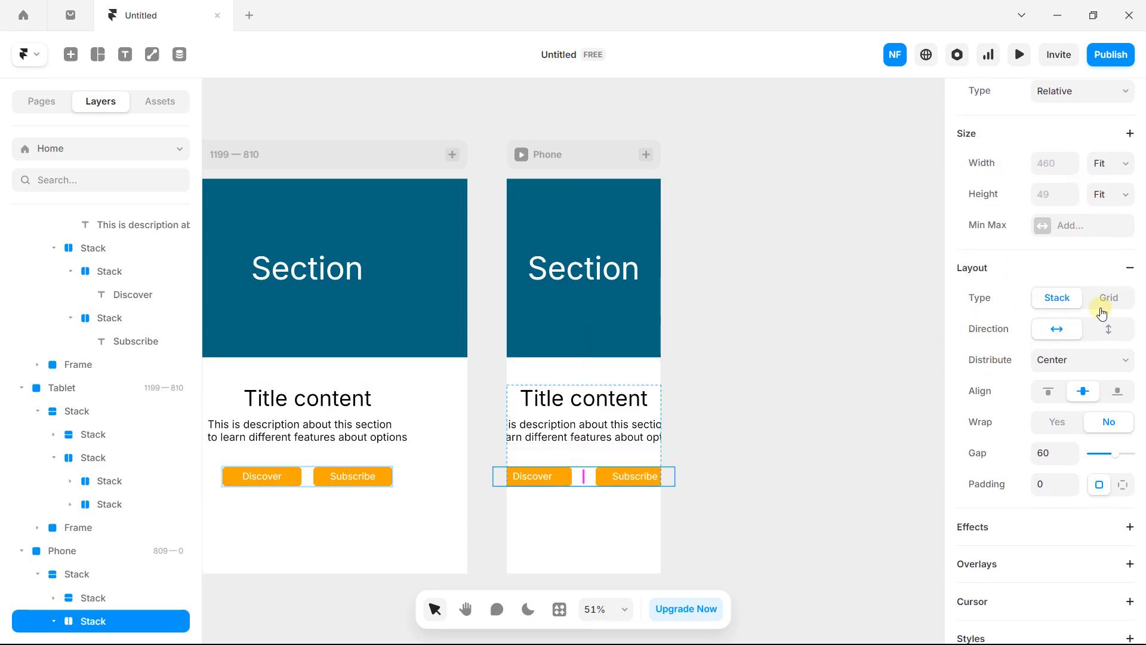
click(1108, 329)
drag(587, 496, 584, 490)
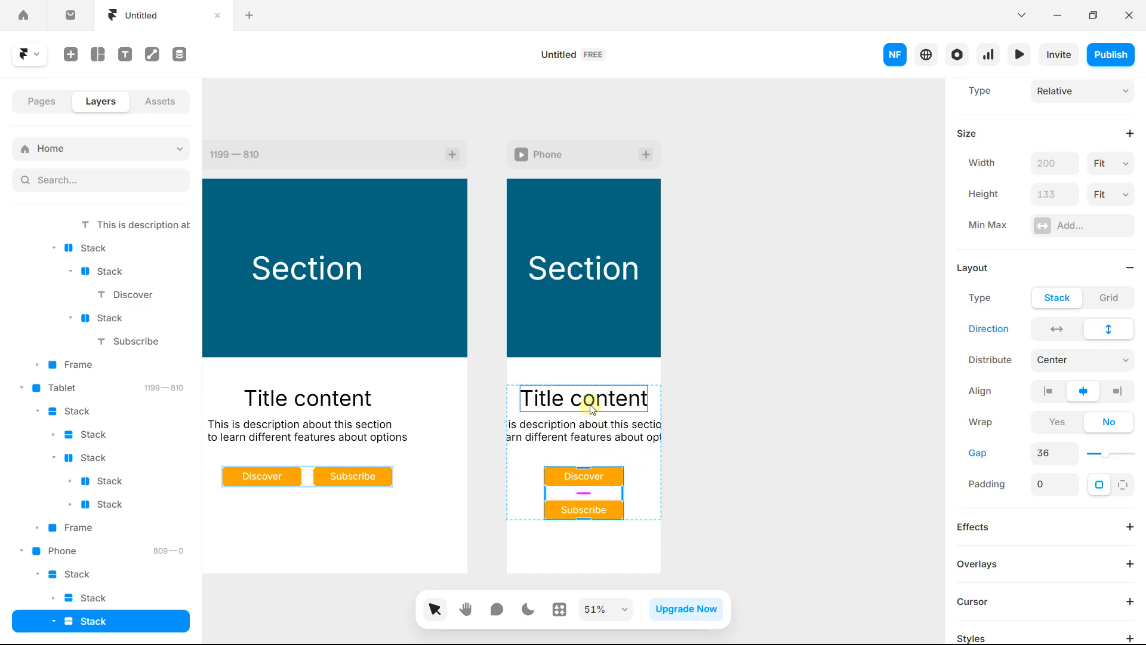
- Reduce the font size of the "Title content" text on the Phone breakpoint to 40 px
key(h)
drag(448, 376, 555, 366)
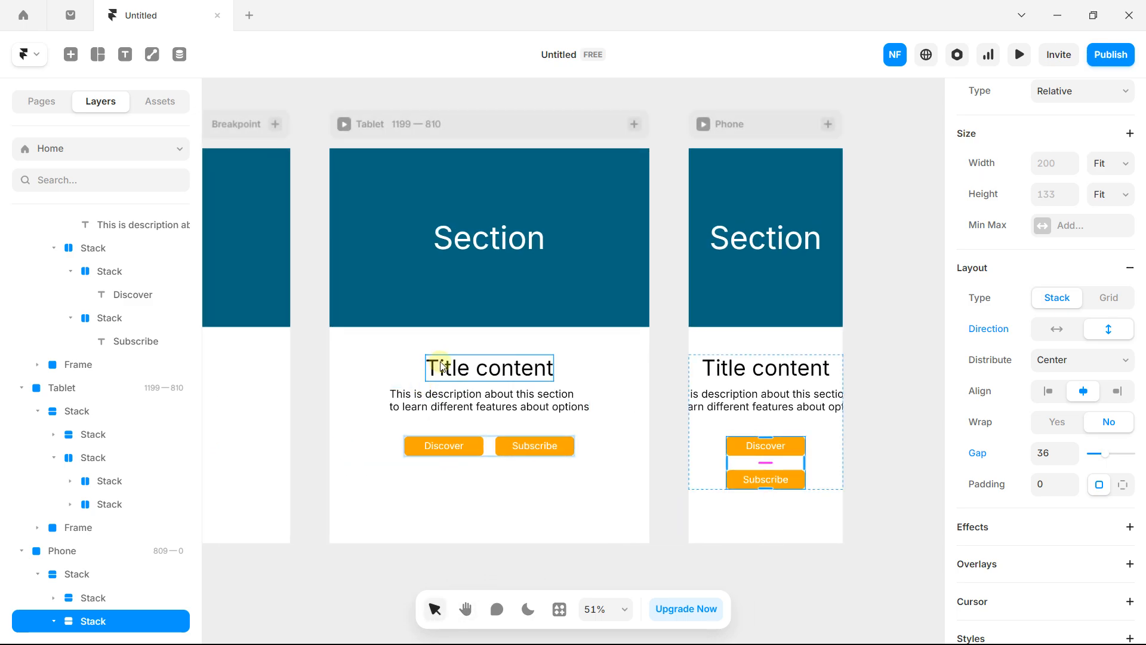
drag(437, 366, 645, 345)
drag(737, 321, 627, 330)
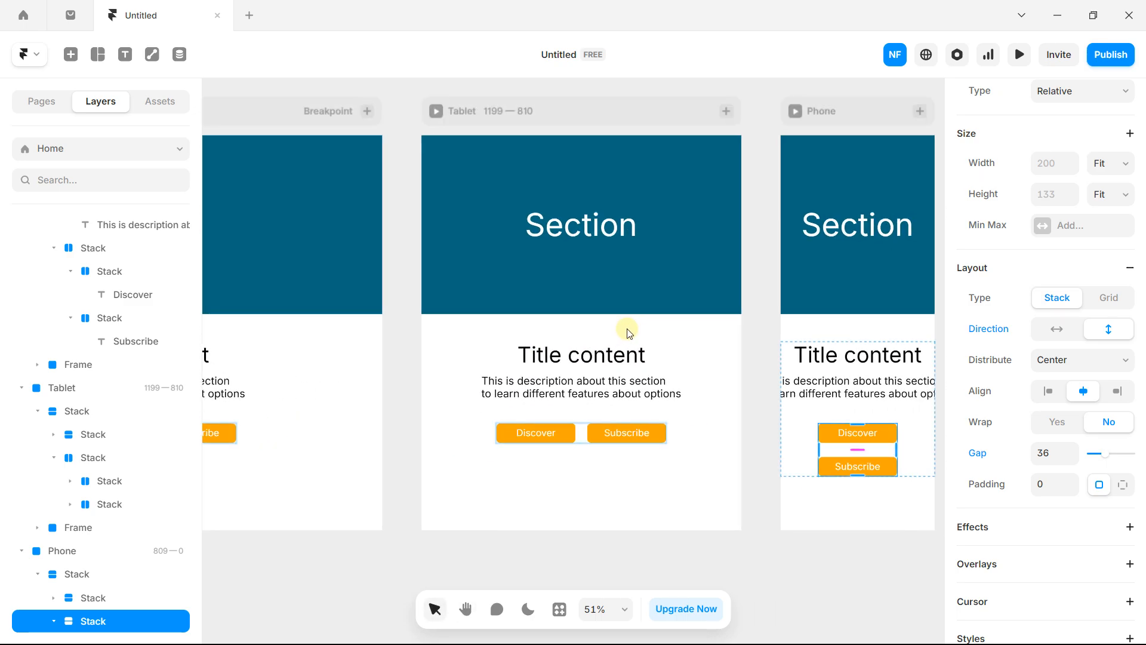
scroll(599, 294, right, 5)
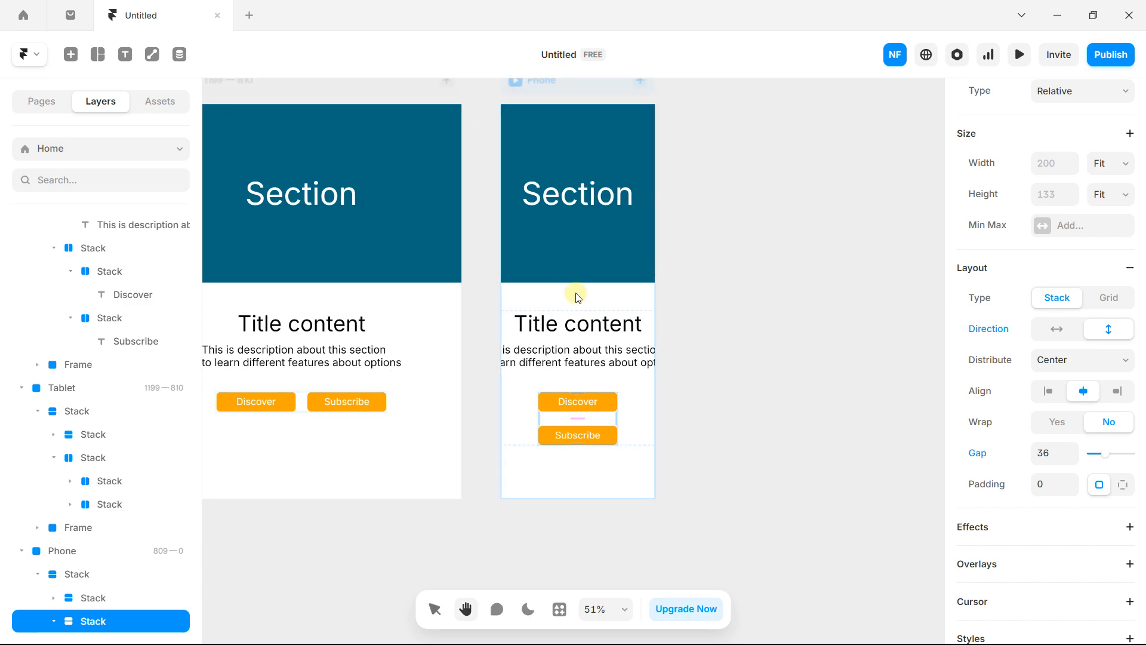
scroll(579, 295, up, 2)
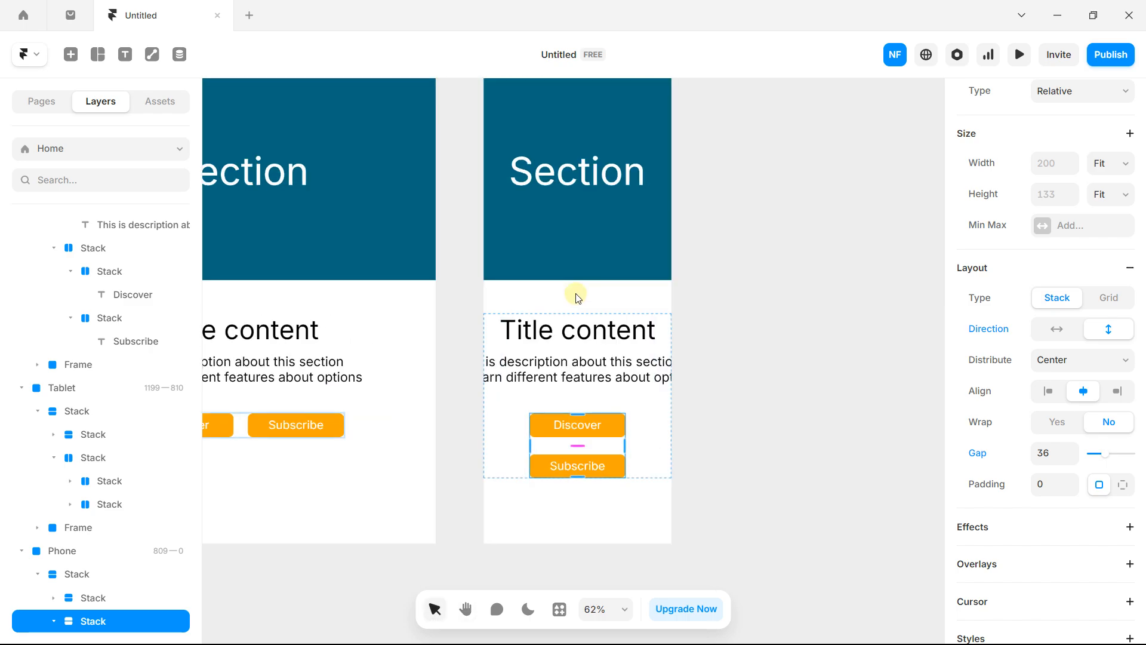
click(601, 335)
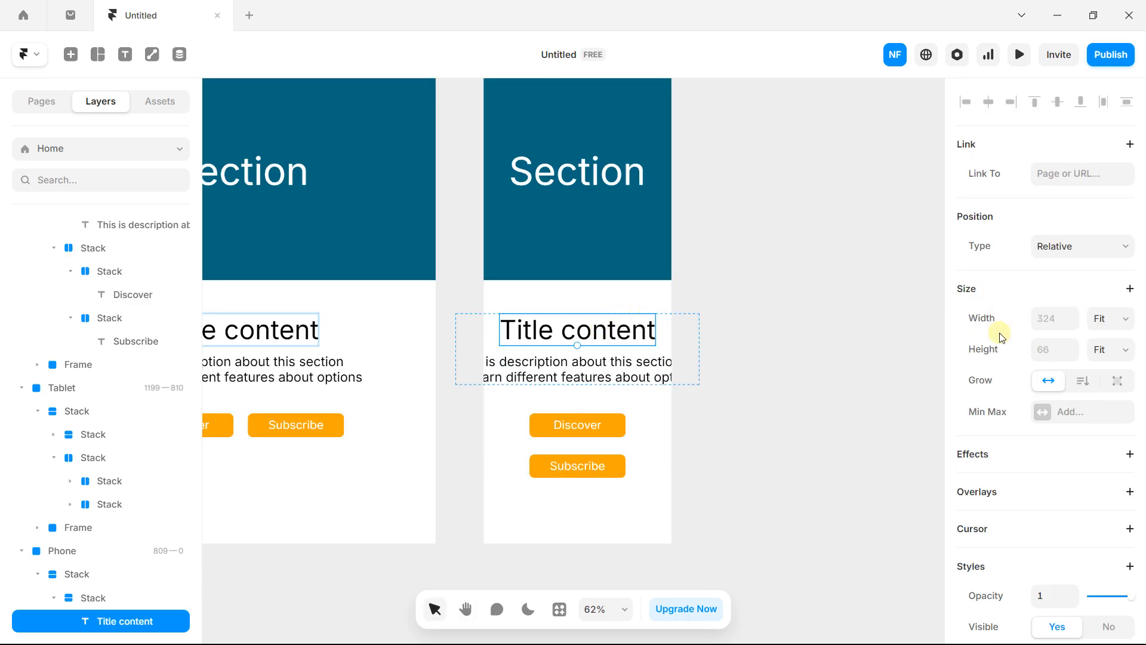
scroll(1056, 358, down, 8)
click(1072, 431)
click(1072, 431)
click(1072, 431)
click(1072, 431)
click(1072, 432)
click(1072, 431)
click(1072, 431)
click(1072, 431)
click(1073, 431)
click(1073, 431)
click(1073, 431)
click(1073, 431)
click(1072, 431)
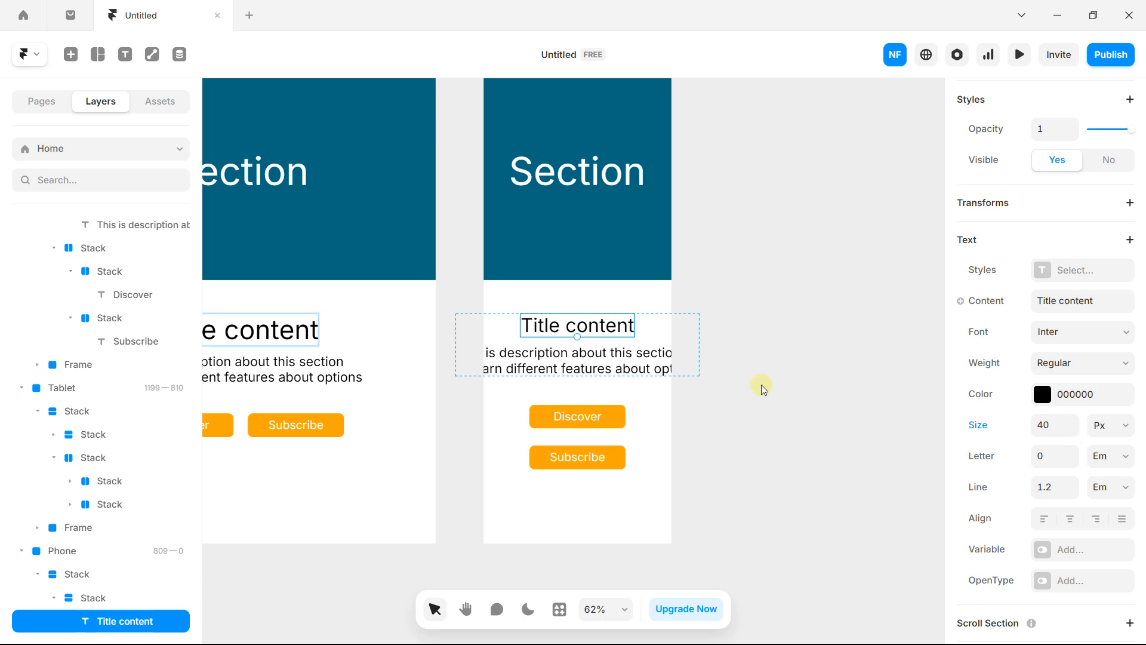
- Reduce the font size of the description text on the Phone breakpoint to 18 px
click(611, 362)
scroll(1070, 412, down, 8)
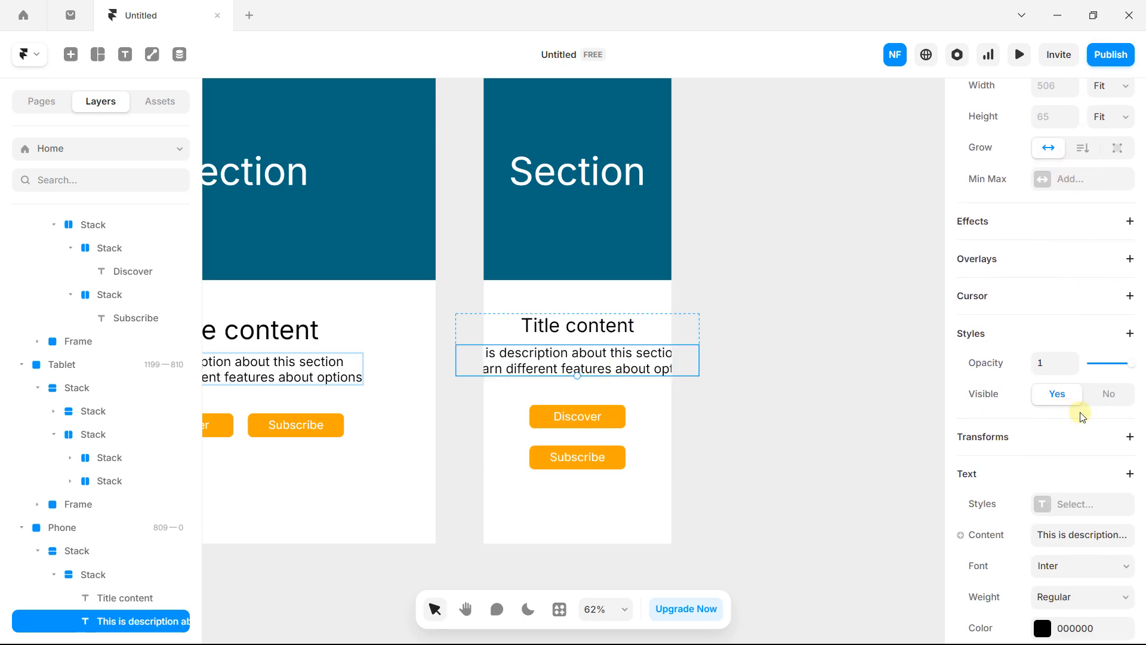
click(1067, 357)
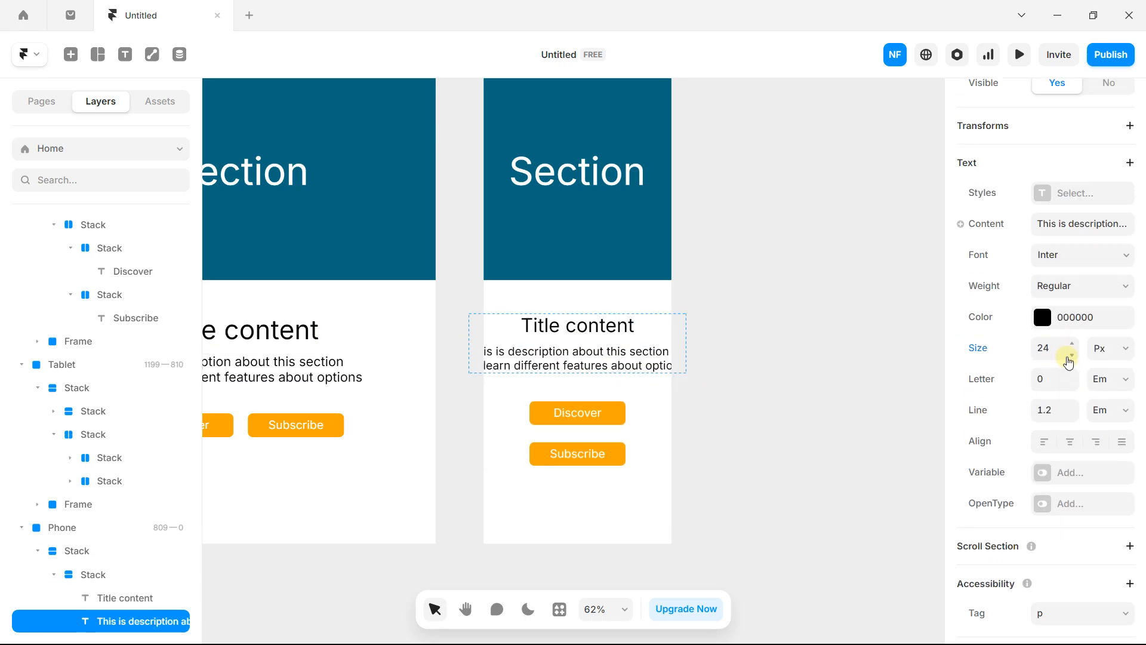
click(1072, 348)
click(1072, 345)
click(1072, 345)
click(1072, 345)
click(1073, 345)
click(1072, 345)
click(1072, 345)
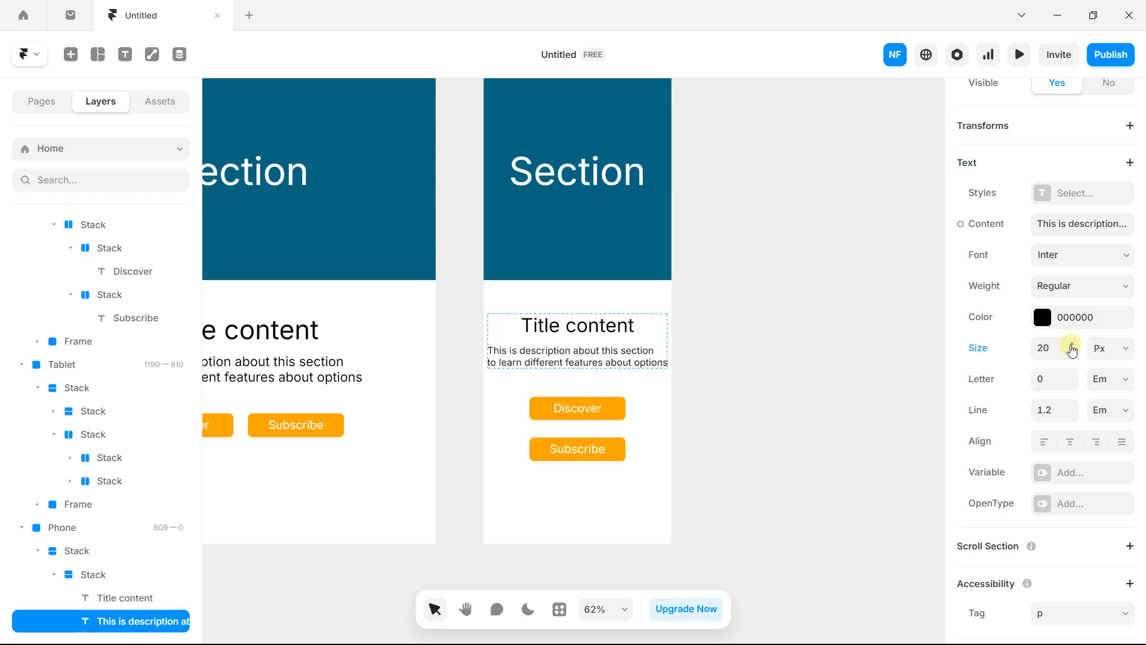
click(1072, 357)
click(1072, 357)
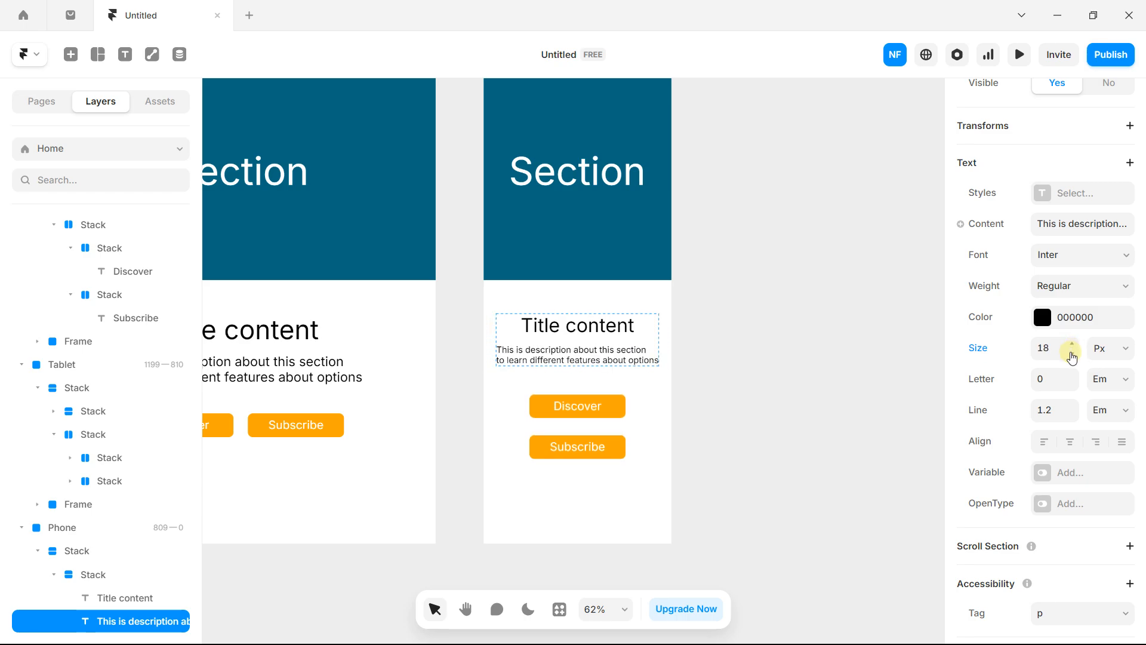
- Set the font size of the "Discover" button label on the Phone breakpoint to 20 px
click(598, 402)
scroll(1054, 367, down, 4)
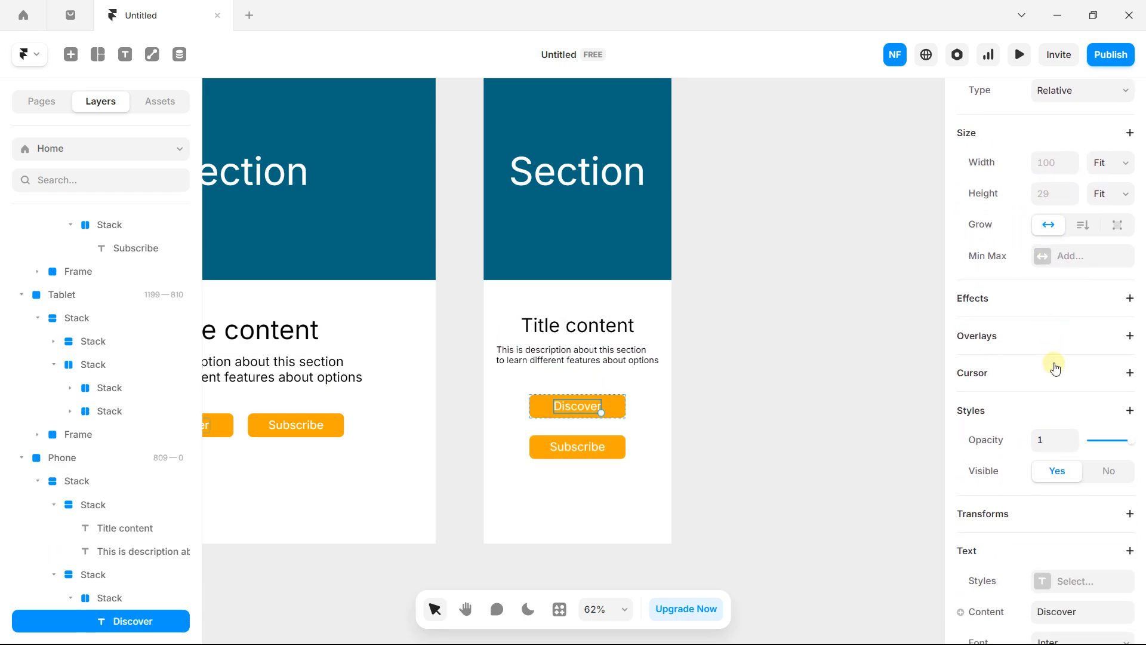
scroll(1056, 368, down, 3)
click(1072, 435)
click(1072, 434)
click(1072, 434)
click(1071, 434)
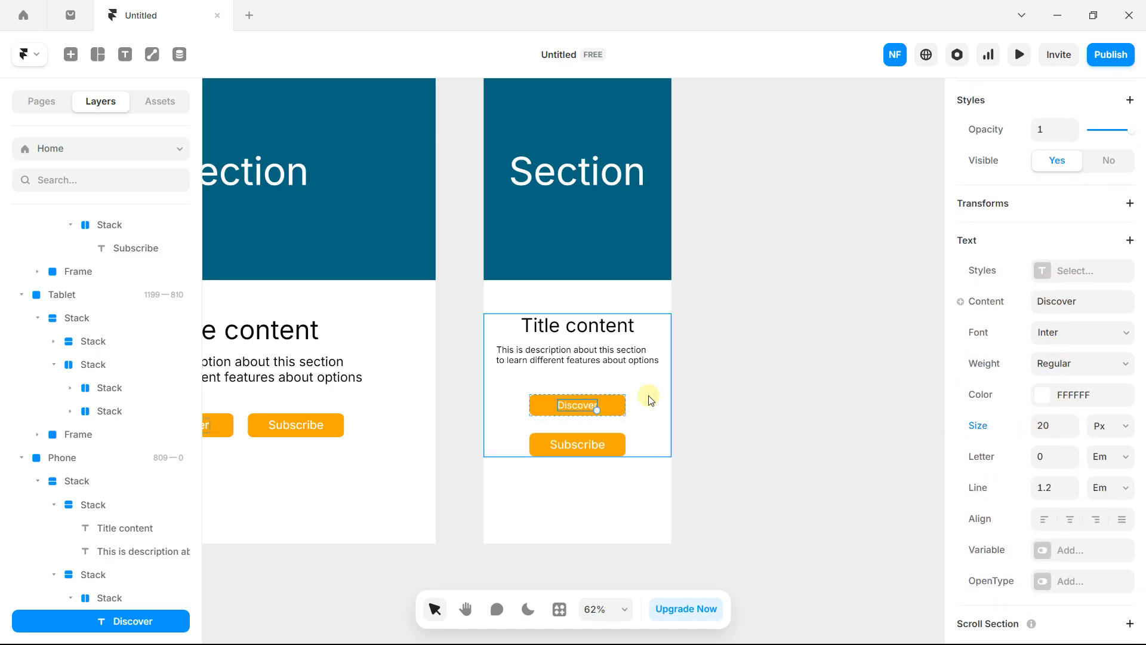
- Set the "Subscribe" button label on the Phone breakpoint to 20 px, compare it with the "Discover" label and clear the selection
click(585, 446)
scroll(1075, 367, down, 3)
scroll(1077, 370, down, 3)
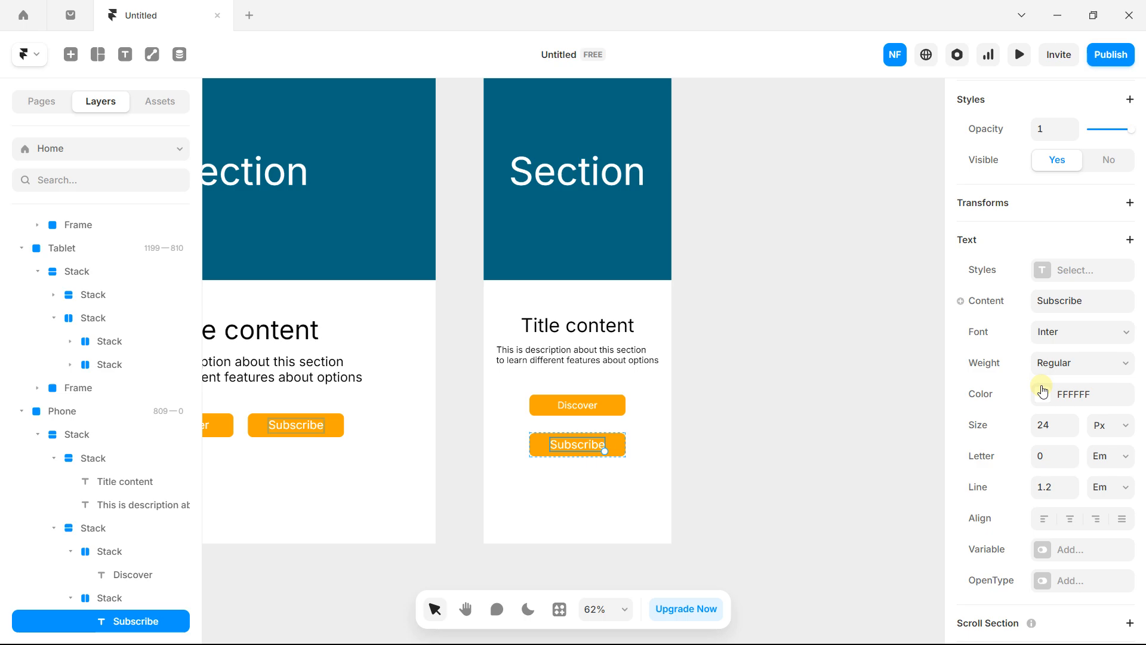
click(1072, 434)
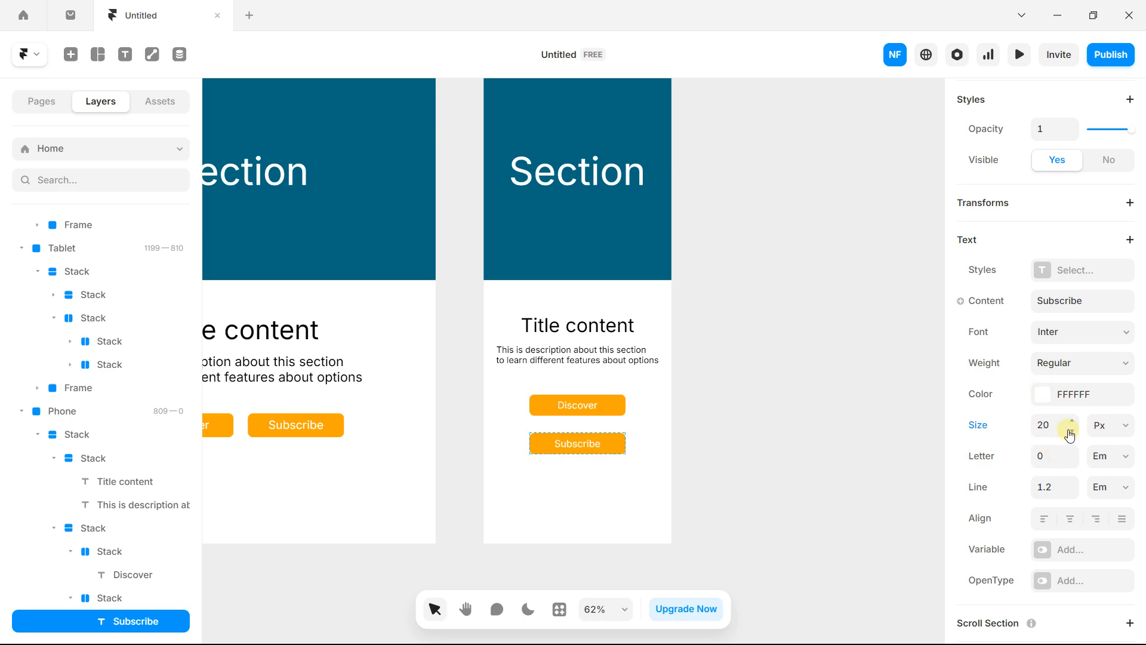
click(585, 407)
click(586, 406)
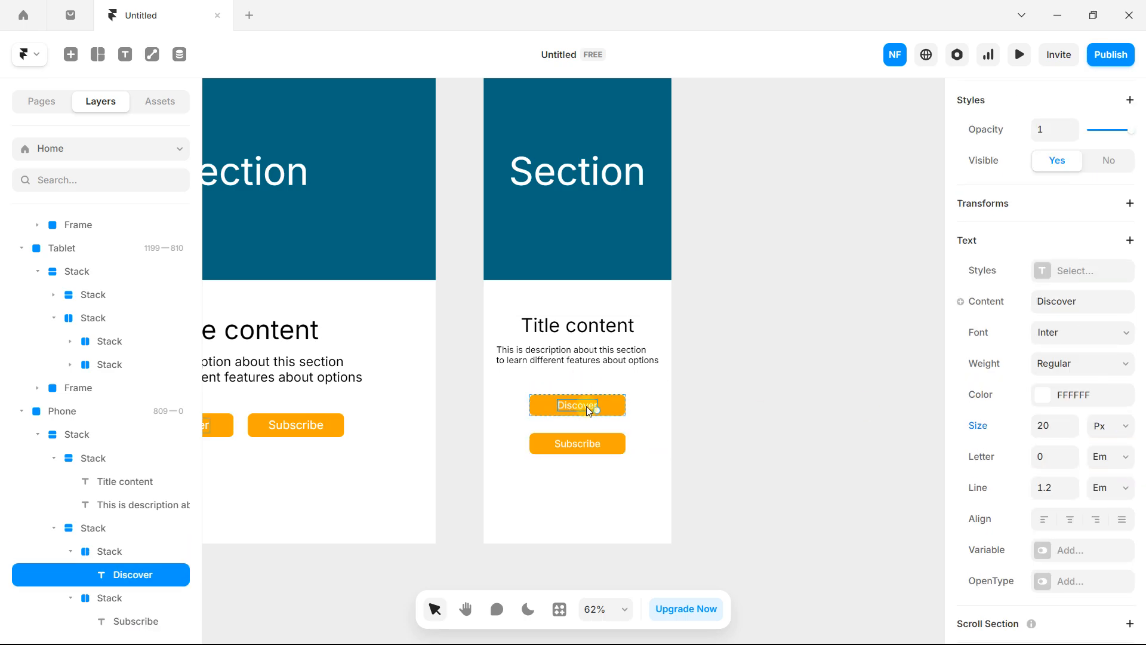
click(582, 445)
click(724, 309)
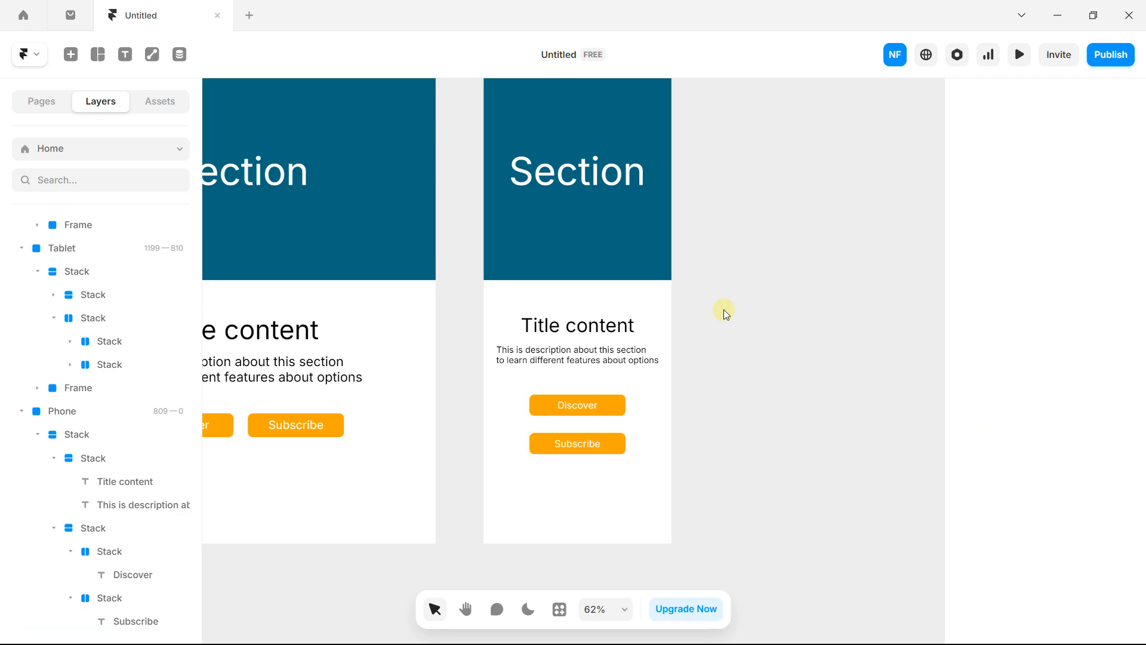
- Preview the page at desktop widths 1200 and 1425, examining the content layout, and return to the editor
scroll(714, 298, down, 3)
scroll(681, 255, left, 3)
scroll(452, 277, down, 2)
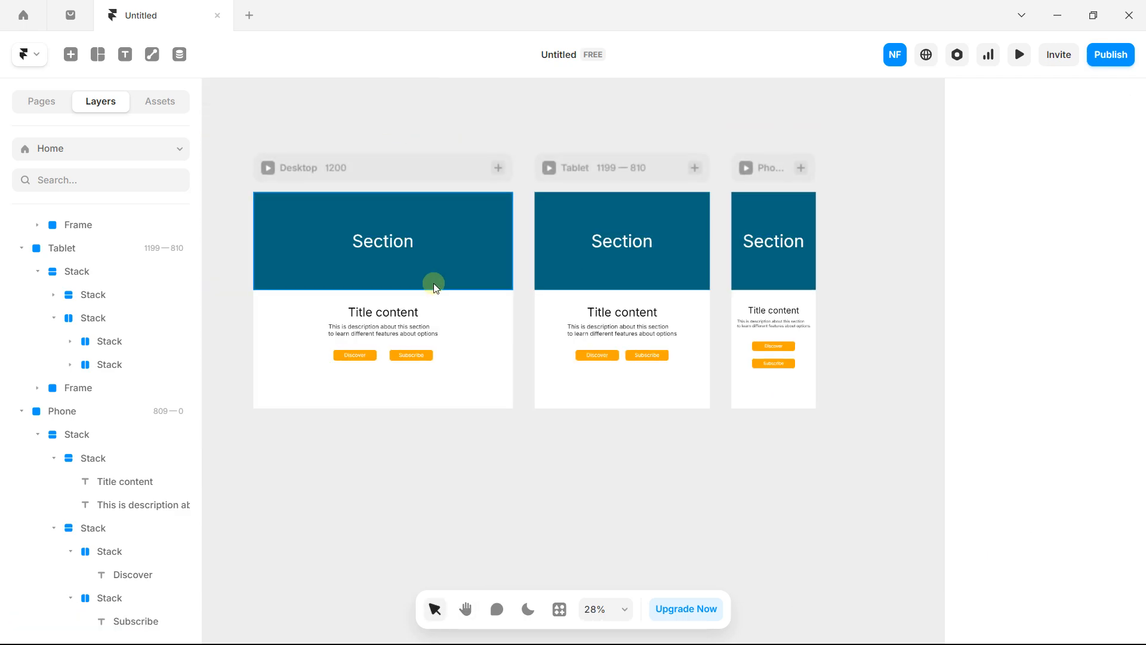
drag(847, 236, 846, 240)
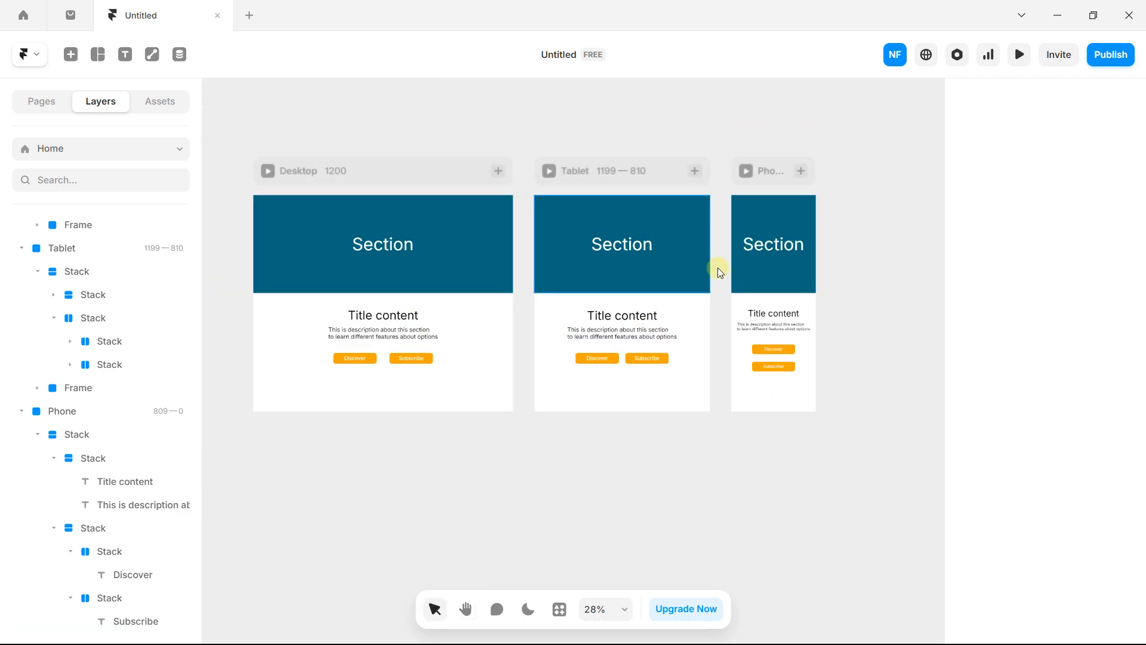
click(1021, 55)
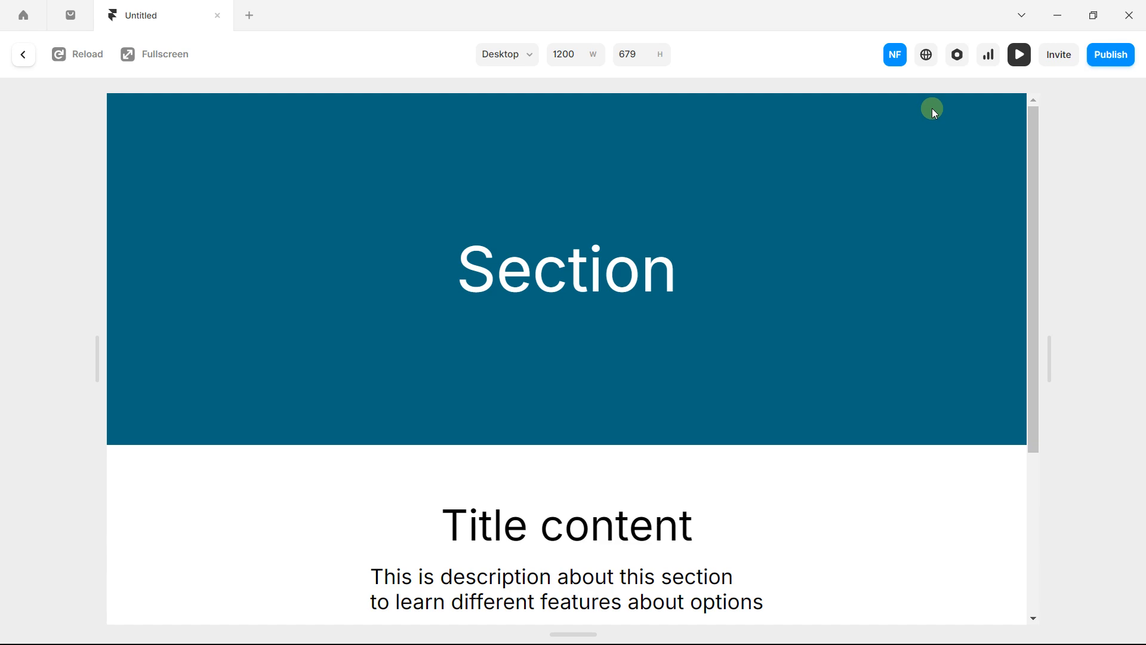
scroll(901, 228, down, 4)
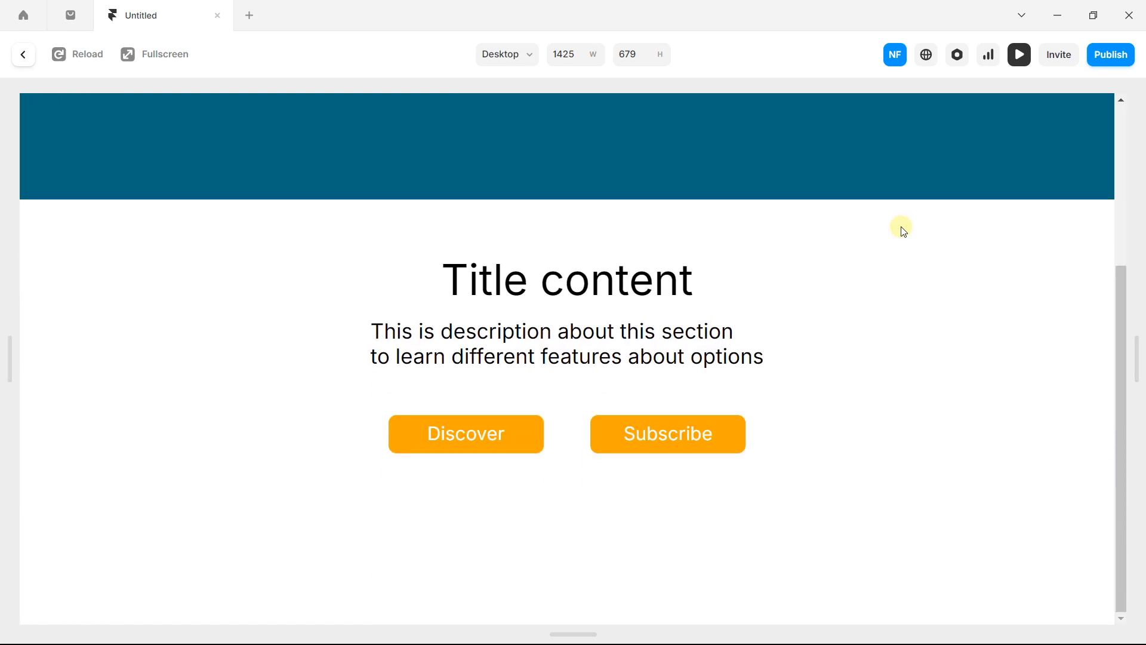
mouse_move(1130, 239)
mouse_down()
mouse_move(918, 264)
mouse_move(665, 266)
mouse_move(819, 267)
mouse_move(809, 267)
mouse_move(1143, 239)
mouse_up()
click(1019, 54)
- Reduce the font size of the description text on the Phone breakpoint to 14 px
click(769, 332)
scroll(813, 335, up, 5)
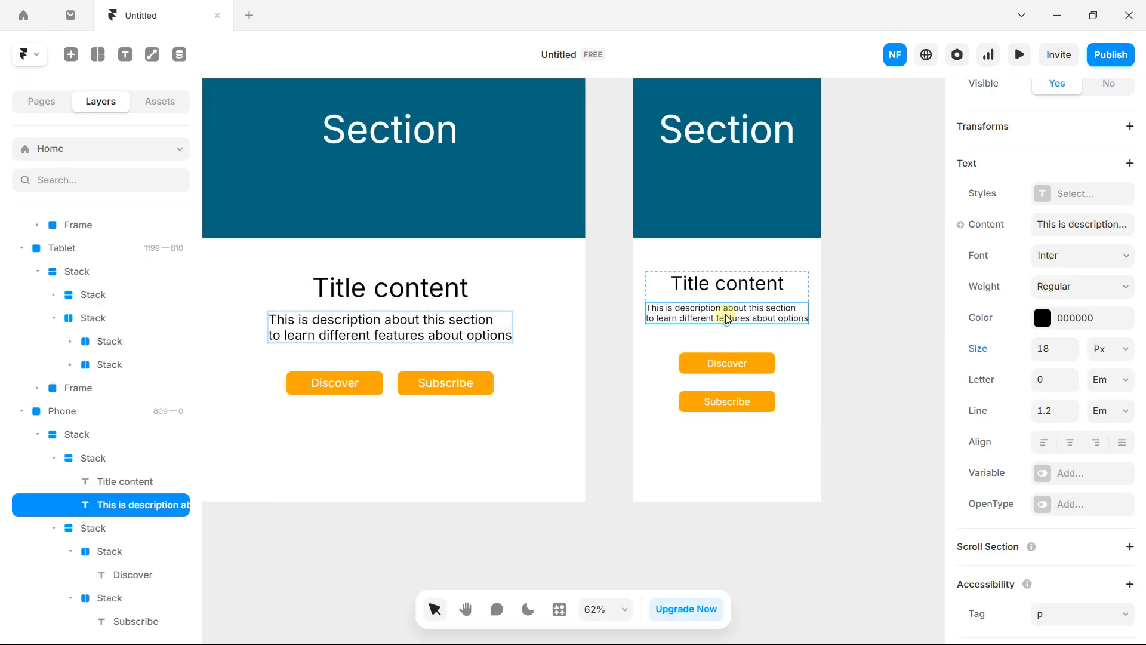
drag(727, 321, 727, 323)
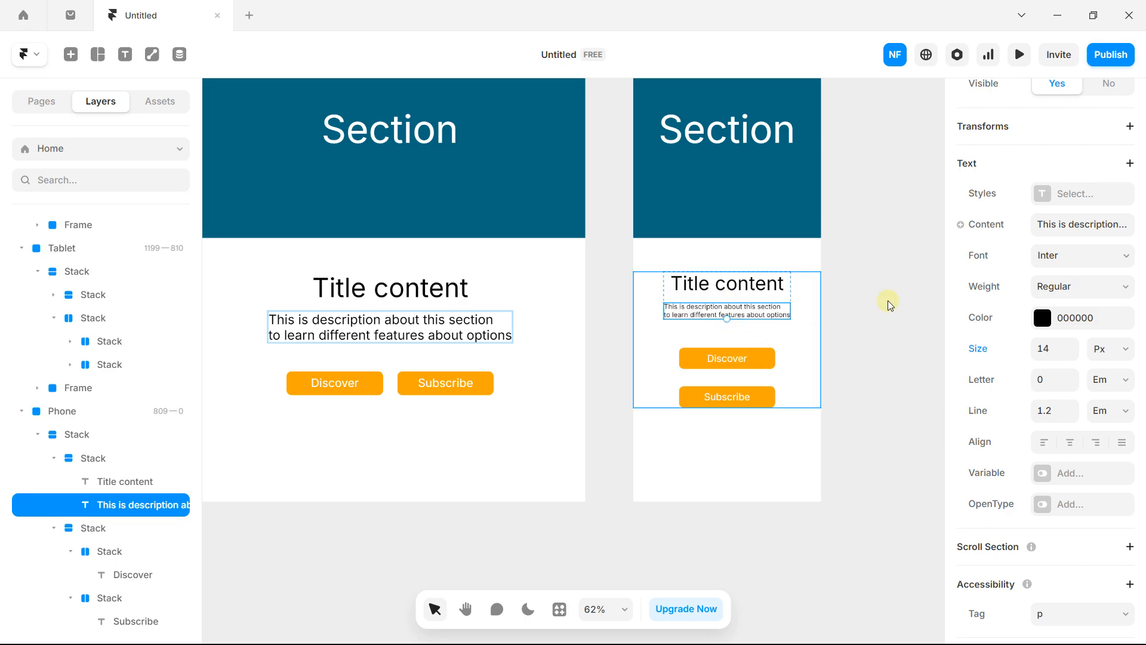
- Preview the page again while resizing it between narrow and wide widths, examining how the content adapts, and return to the editor
click(908, 213)
click(1020, 54)
scroll(993, 258, down, 5)
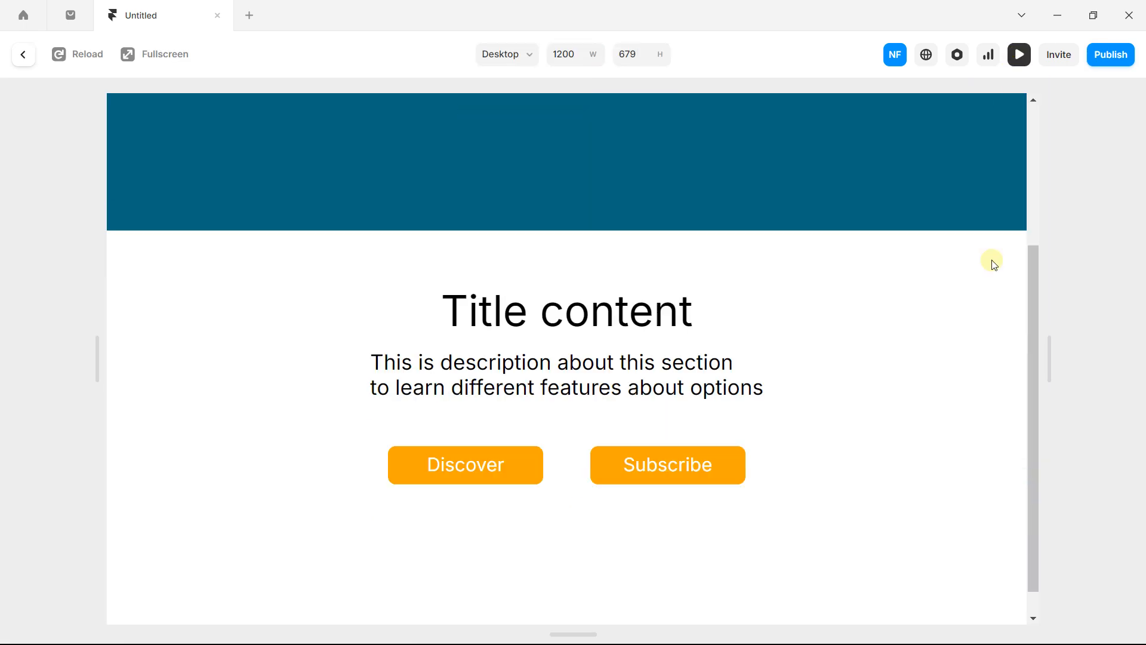
drag(1140, 305, 643, 322)
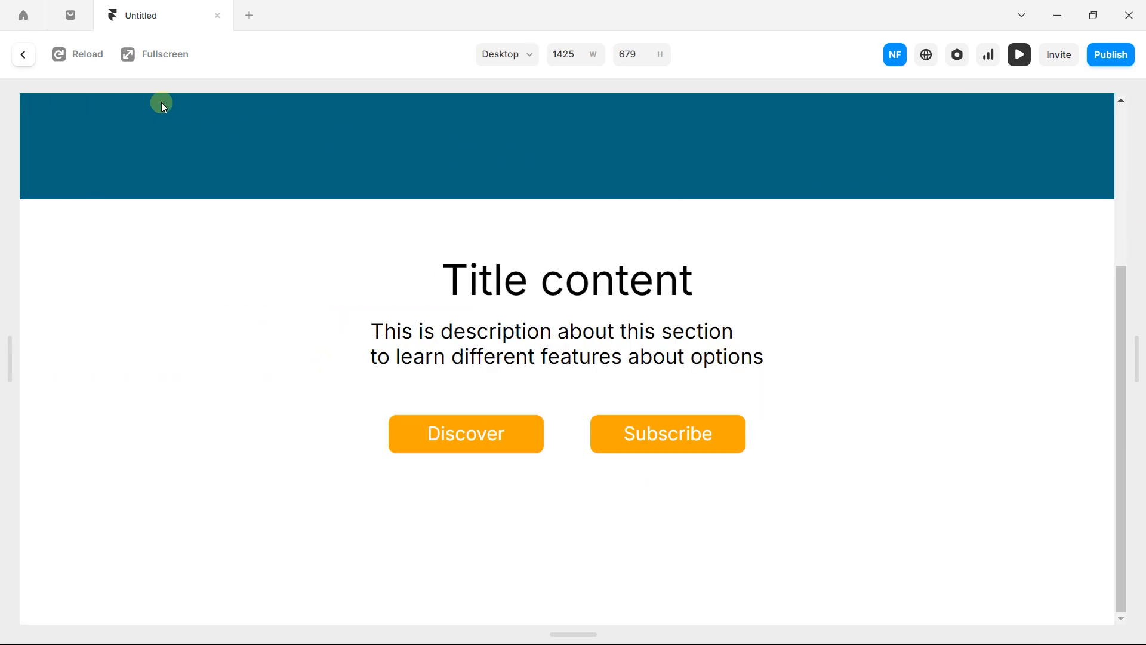
click(23, 55)
- Bring all three breakpoints into view and examine the main menu's command groups, including the Preview and Plugins options, leaving without running anything
scroll(540, 238, down, 5)
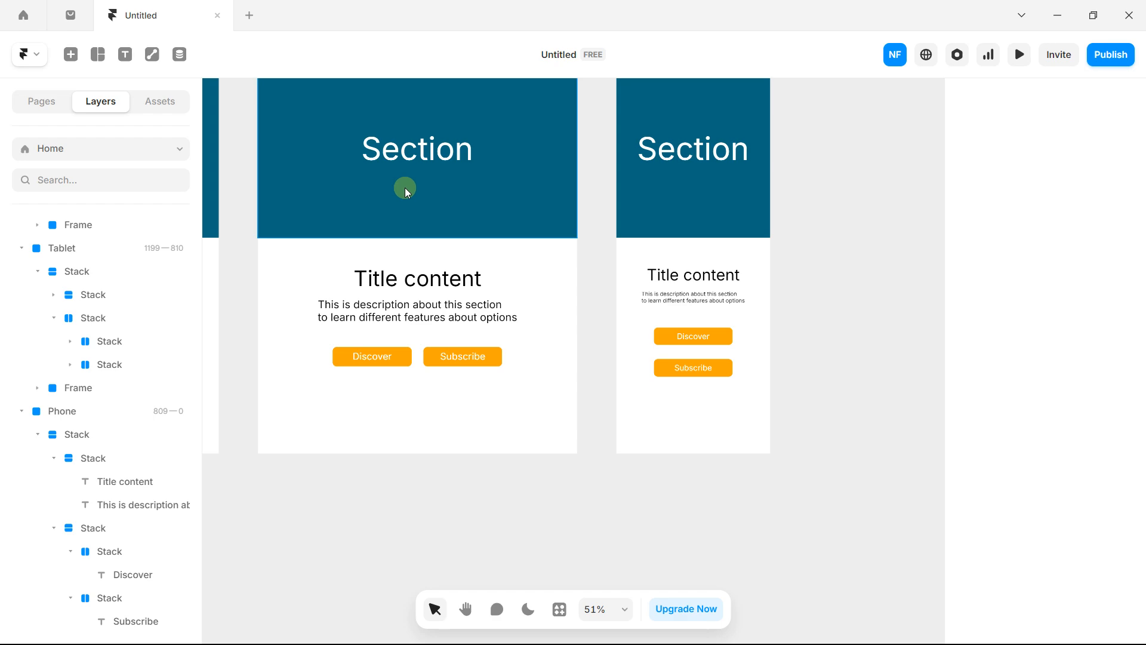
scroll(543, 238, down, 3)
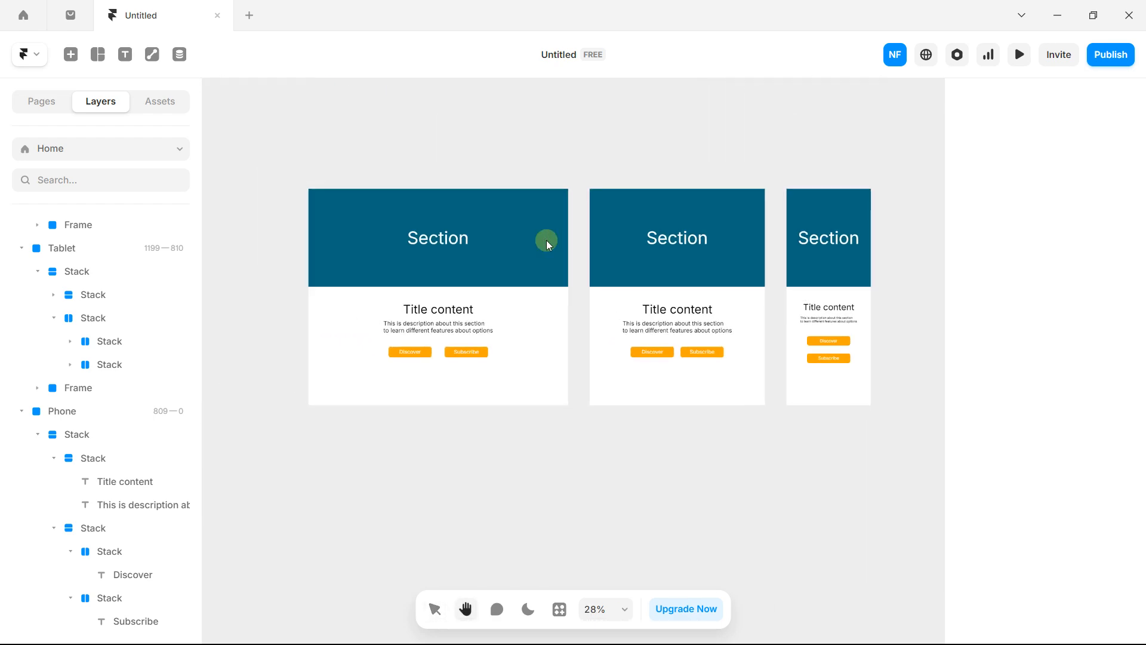
click(36, 60)
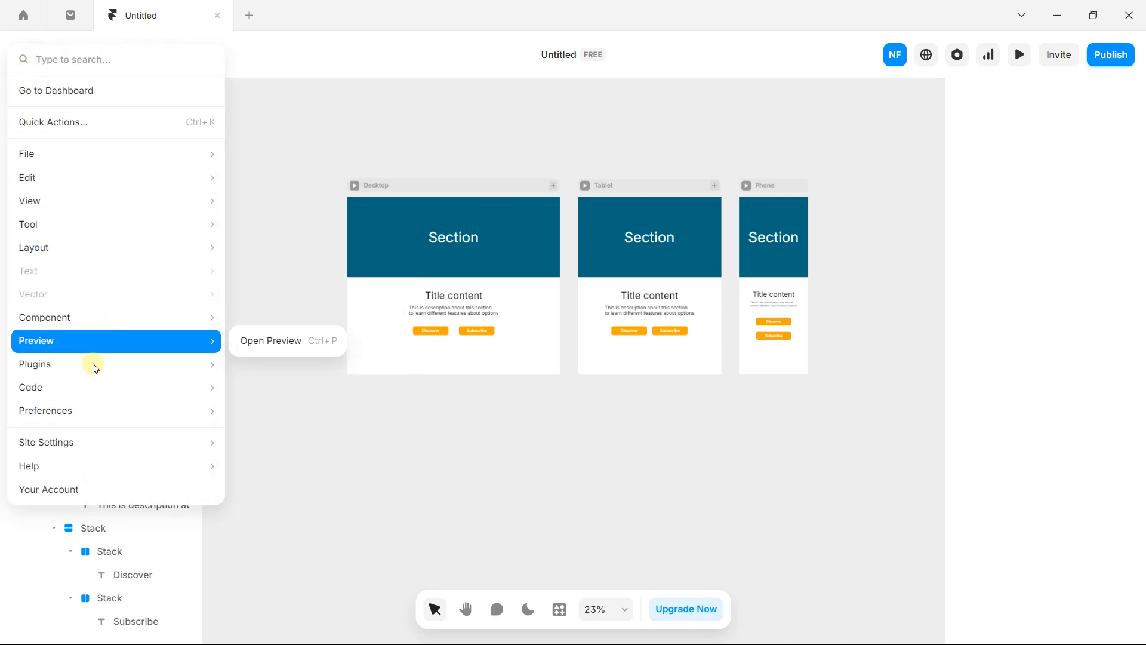
mouse_move(93, 366)
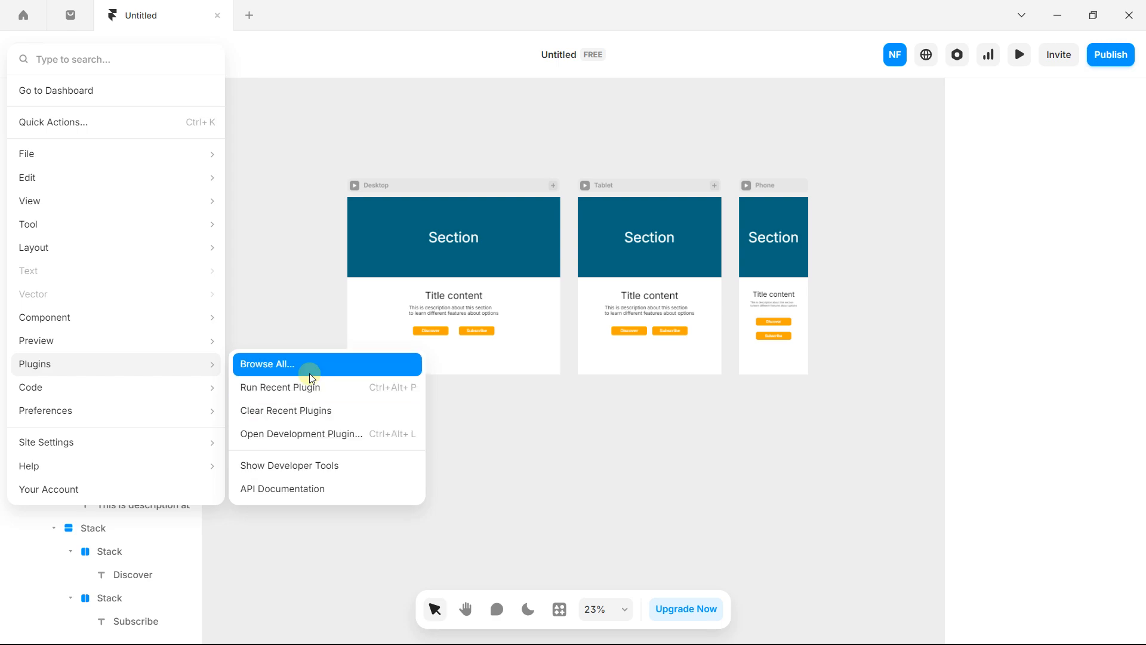
click(263, 224)
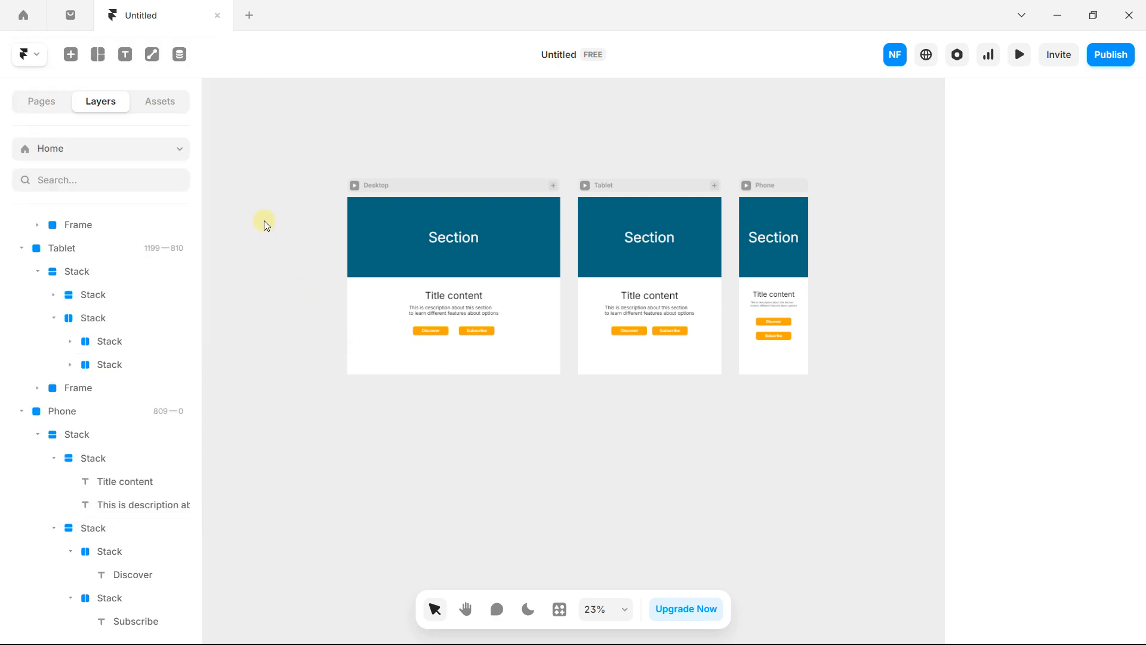
- Look through the project's Assets and Pages lists and return to the layer list of the Home page
click(164, 101)
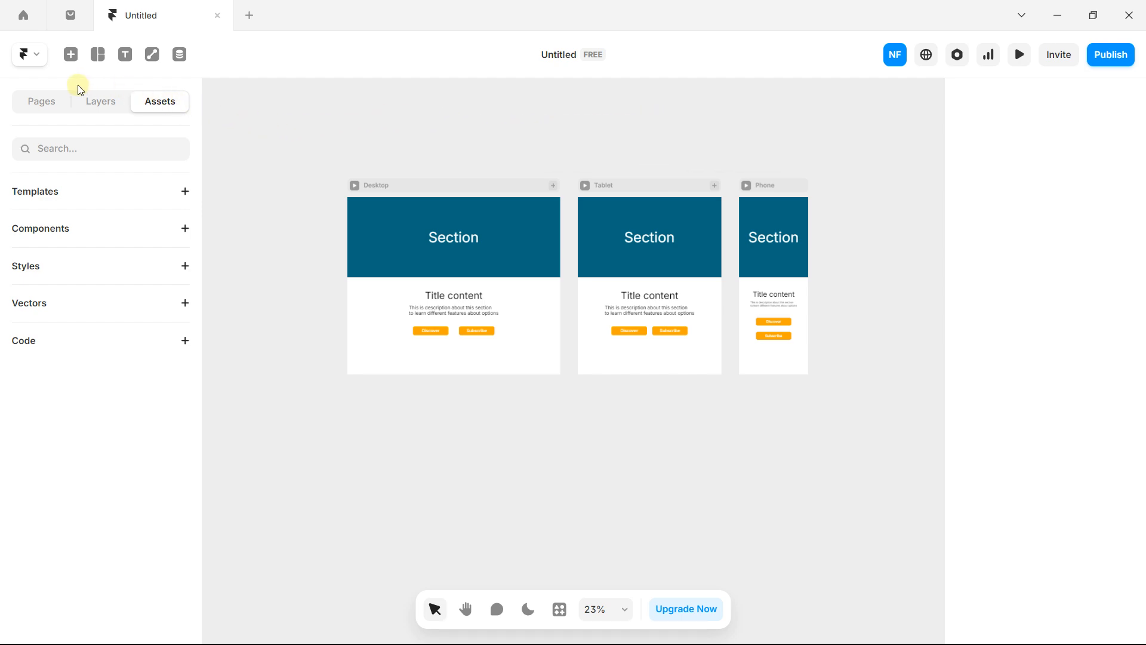
click(53, 105)
click(125, 100)
click(160, 101)
click(87, 105)
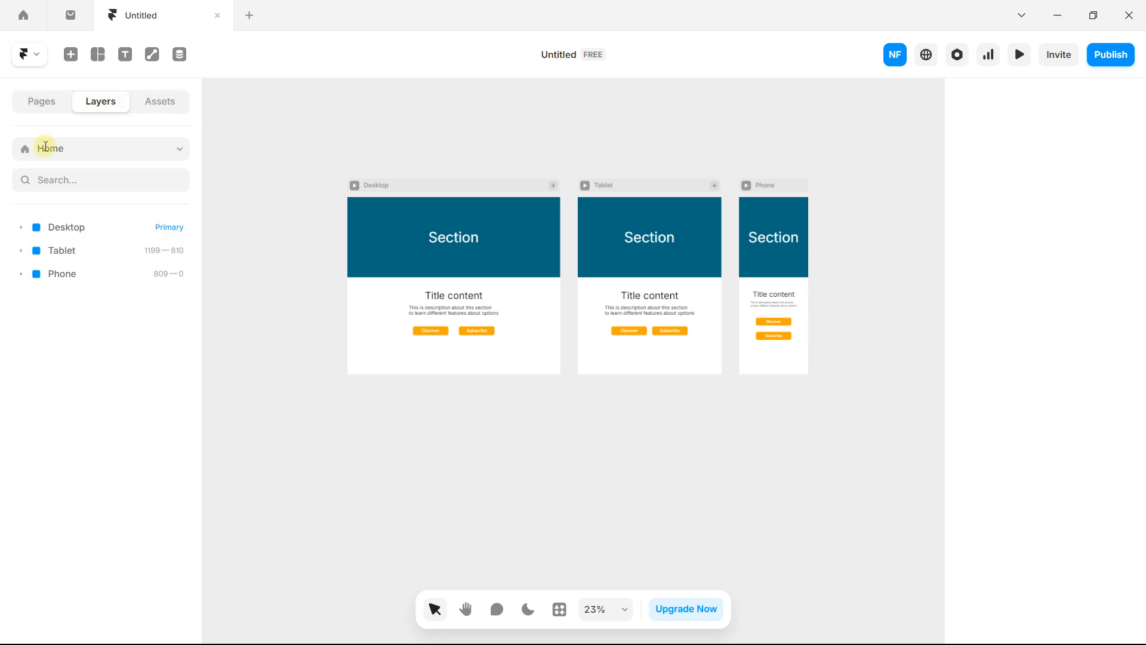
- Expand the Desktop breakpoint's layer tree down to the title, description, button labels and Section text
click(23, 227)
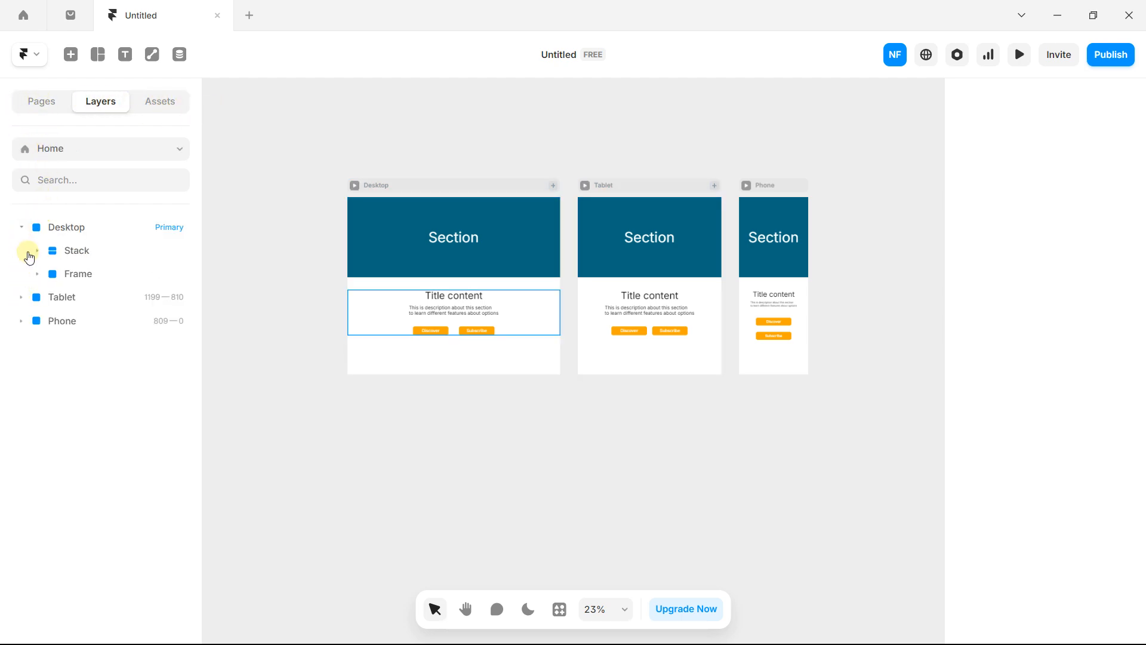
click(39, 251)
click(53, 273)
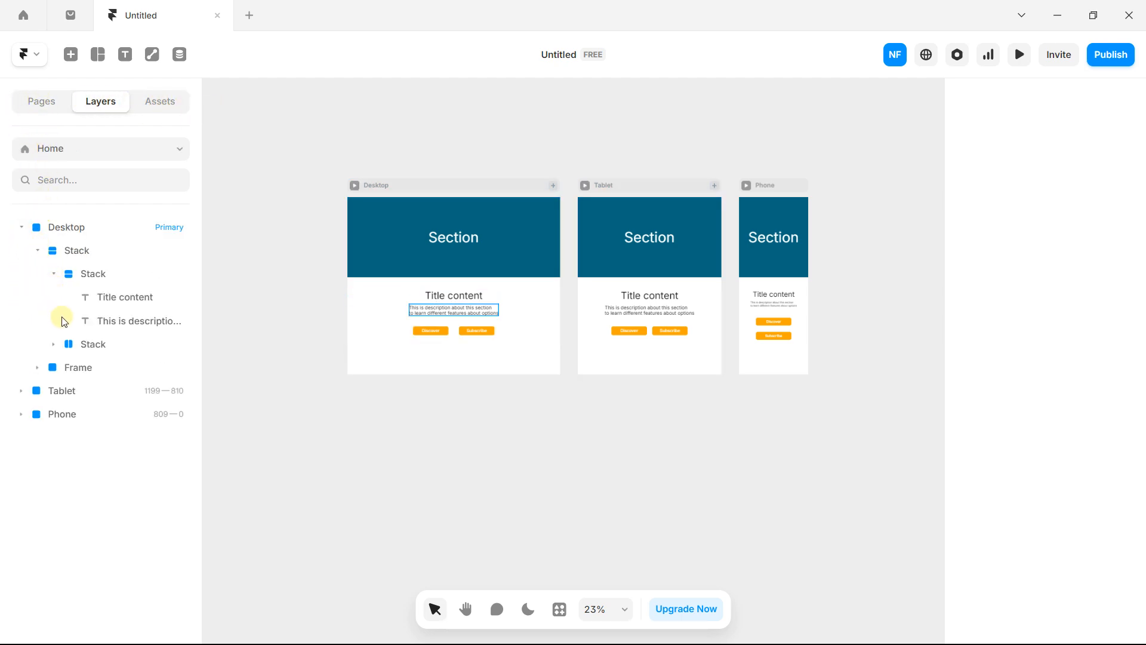
click(54, 345)
click(71, 367)
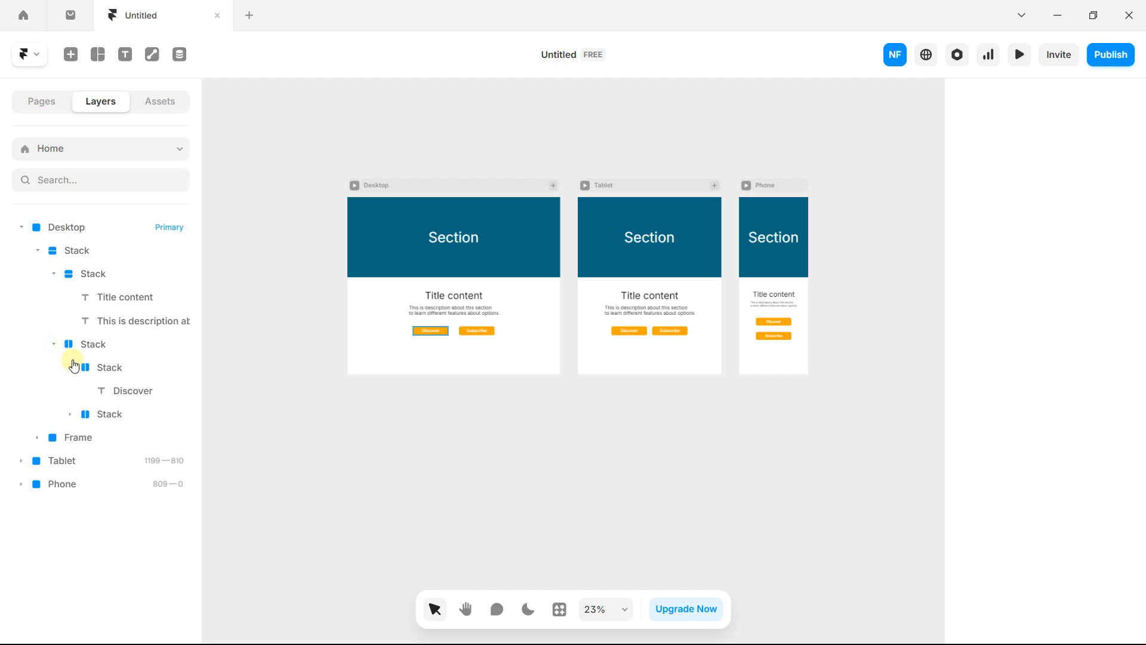
click(71, 414)
click(37, 461)
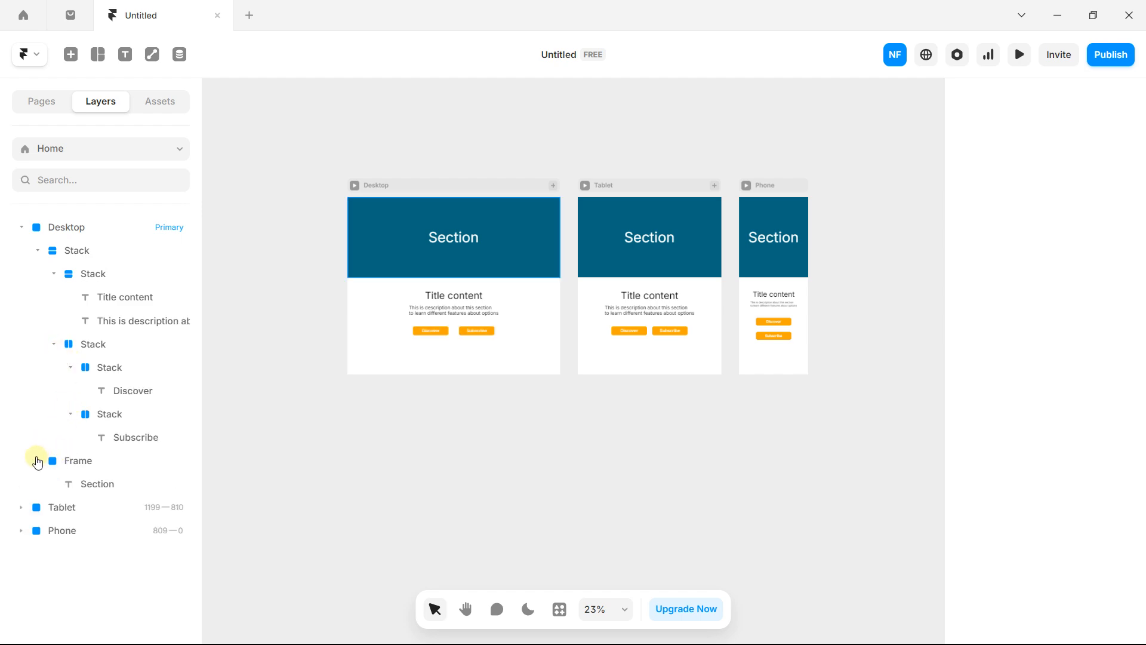
- Expand the Tablet breakpoint's layer tree, including its nested text and button stacks and the Section frame
click(23, 507)
click(37, 530)
click(52, 550)
scroll(52, 550, down, 1)
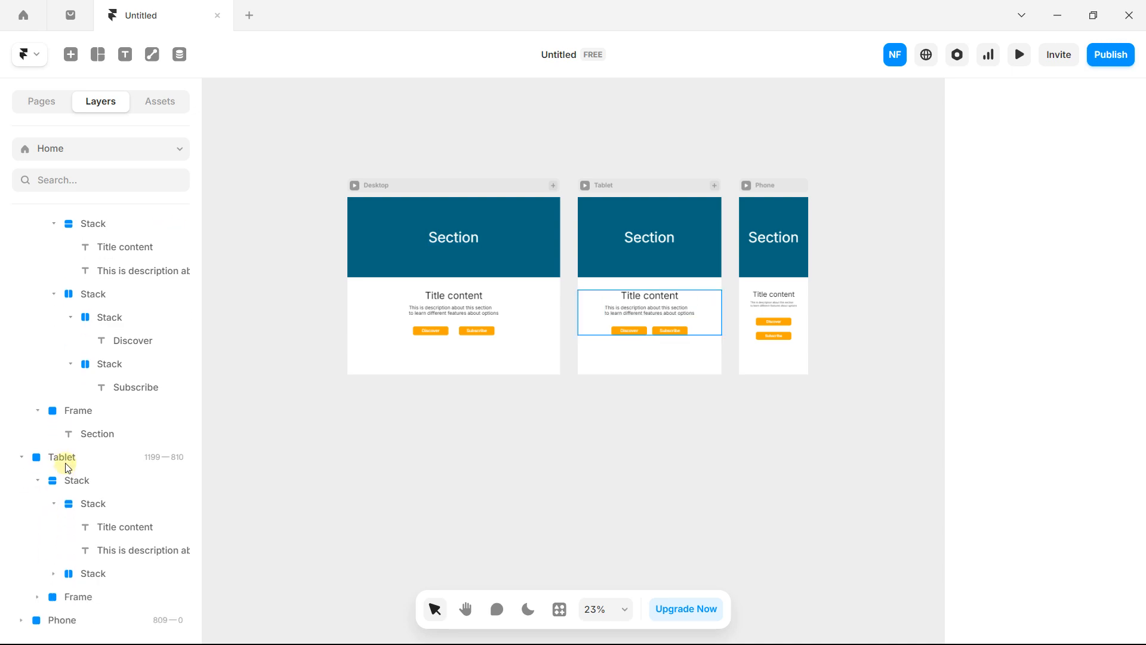
click(53, 573)
scroll(71, 508, down, 1)
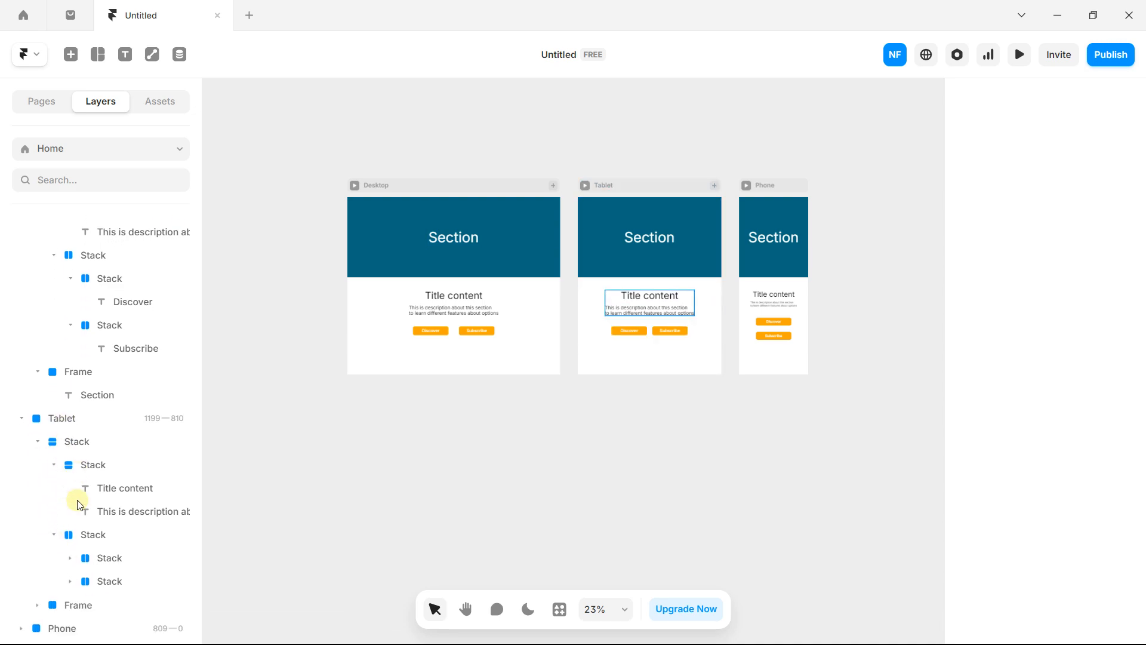
click(70, 549)
scroll(71, 588, down, 1)
click(70, 574)
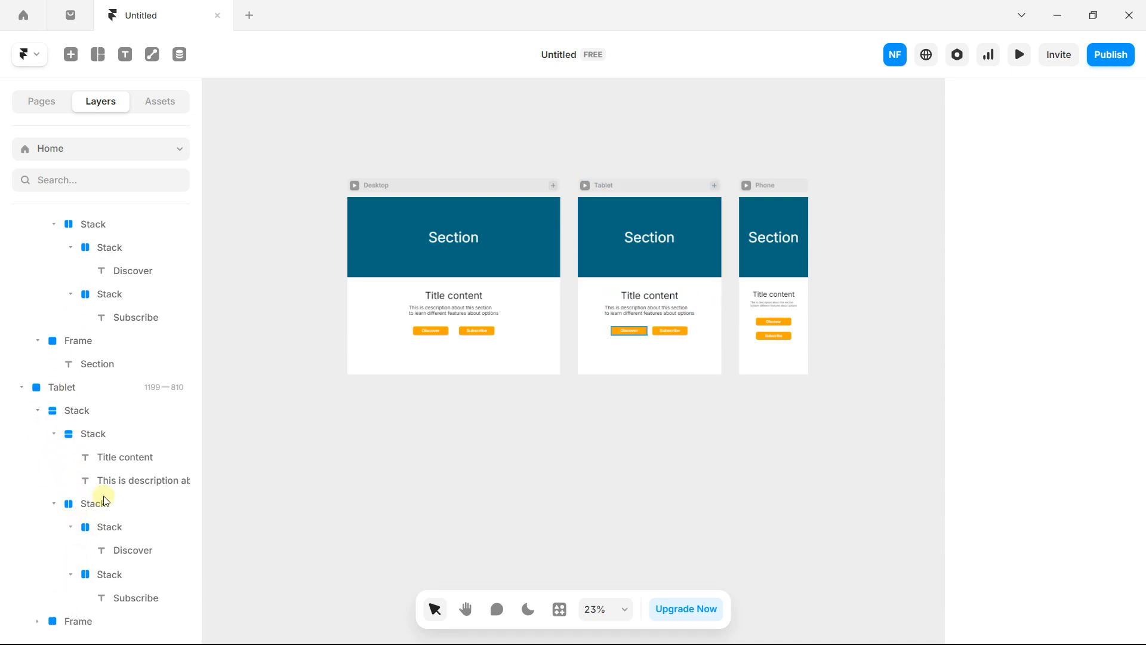
scroll(107, 504, down, 1)
click(37, 597)
scroll(111, 496, down, 1)
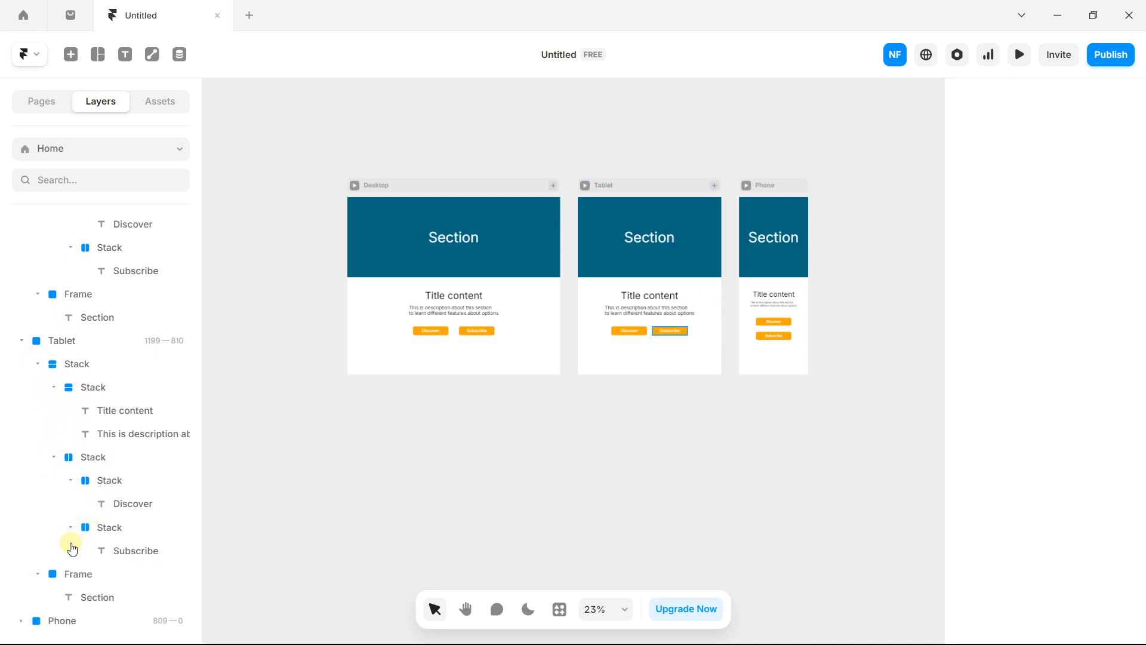
- Expand the Phone breakpoint's nested stacks and Section frame, then review the full layer hierarchy back up to Desktop
click(21, 619)
scroll(81, 535, down, 1)
scroll(72, 540, down, 1)
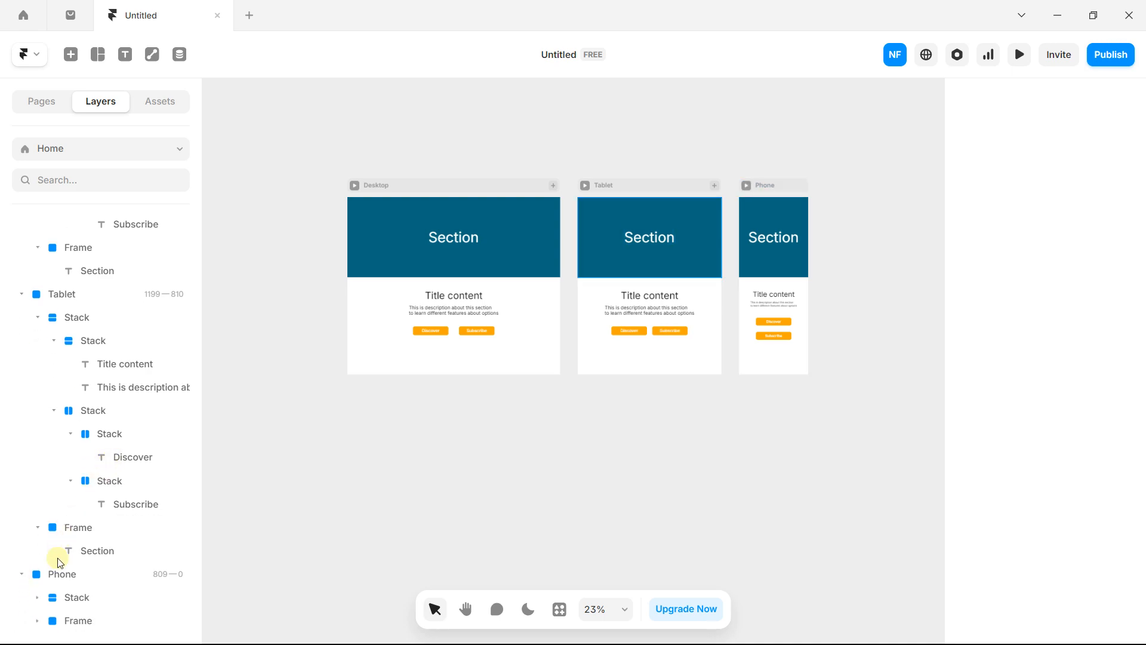
click(38, 596)
scroll(50, 561, down, 2)
click(54, 574)
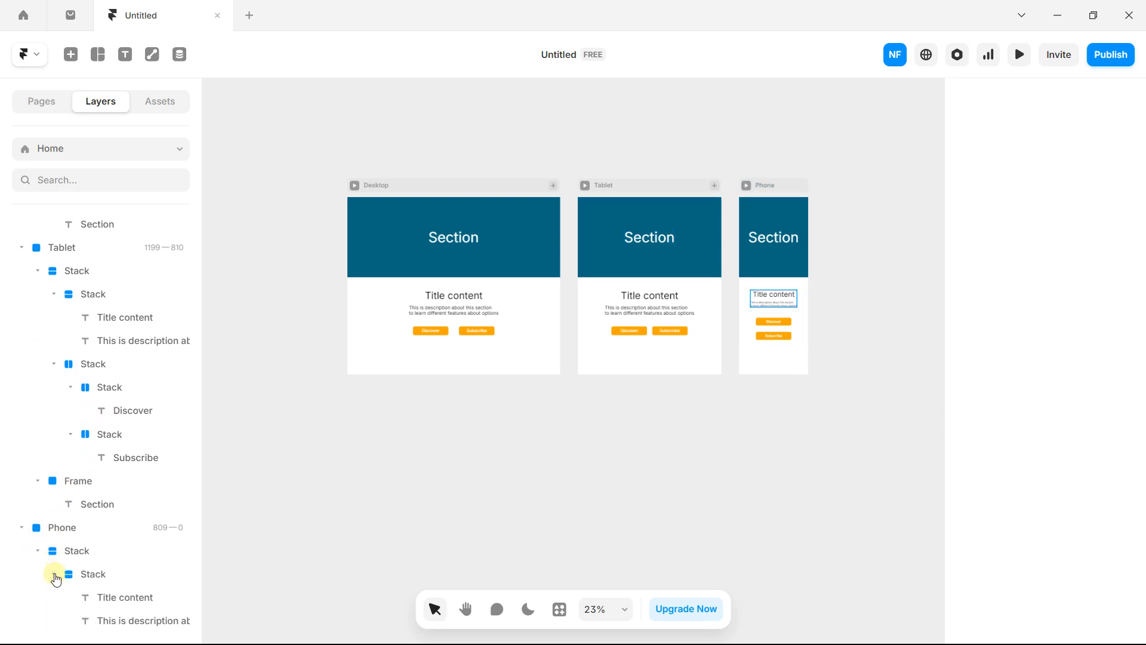
scroll(55, 570, down, 2)
click(55, 597)
scroll(72, 513, down, 2)
click(70, 572)
scroll(73, 558, down, 1)
click(70, 597)
scroll(84, 504, down, 1)
click(37, 620)
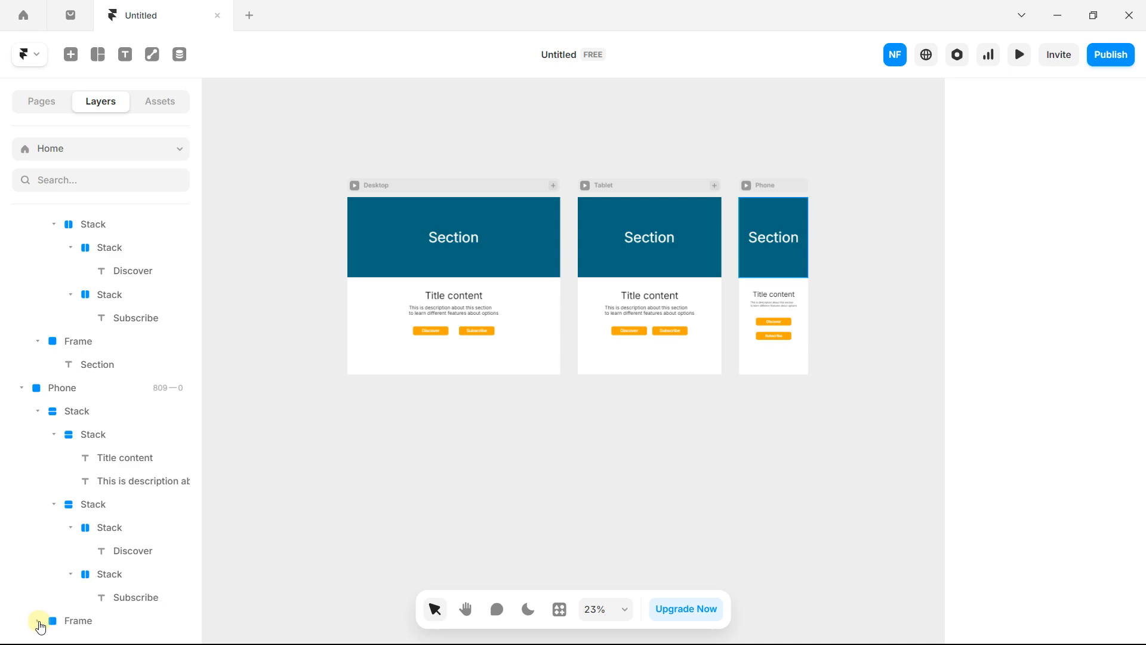
scroll(76, 512, down, 1)
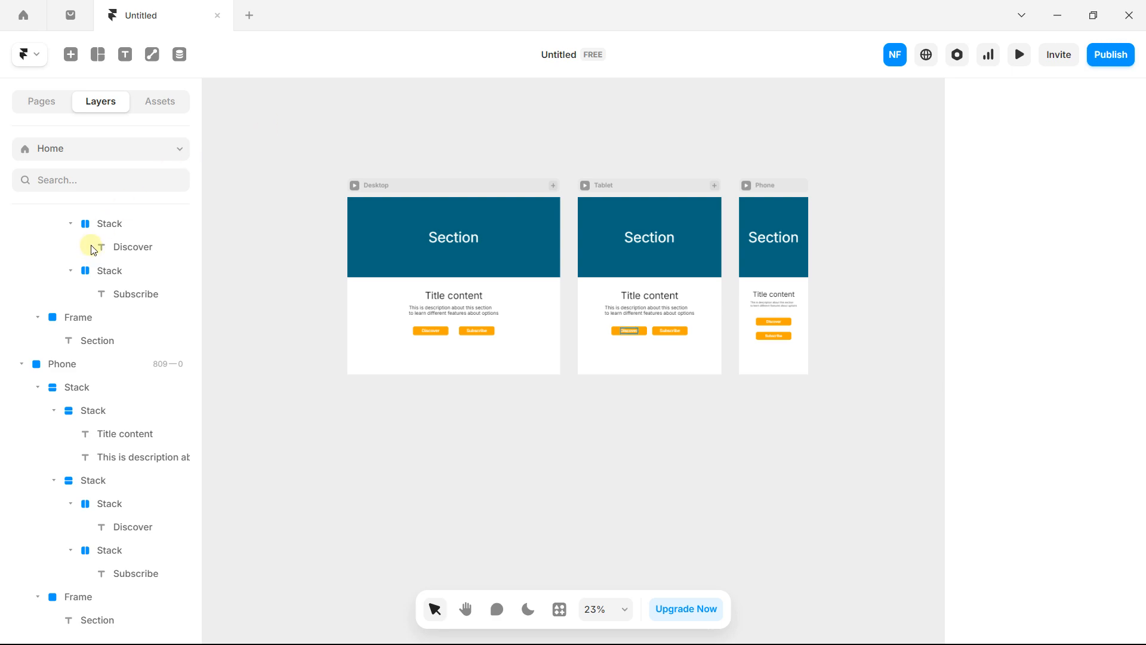
scroll(94, 249, up, 7)
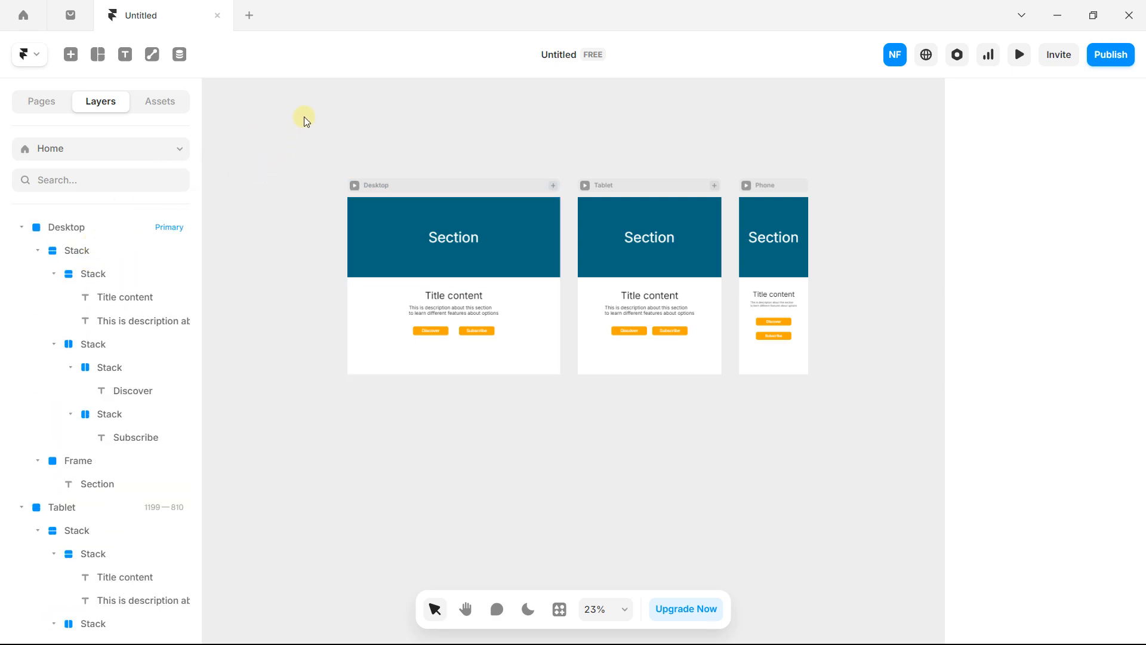